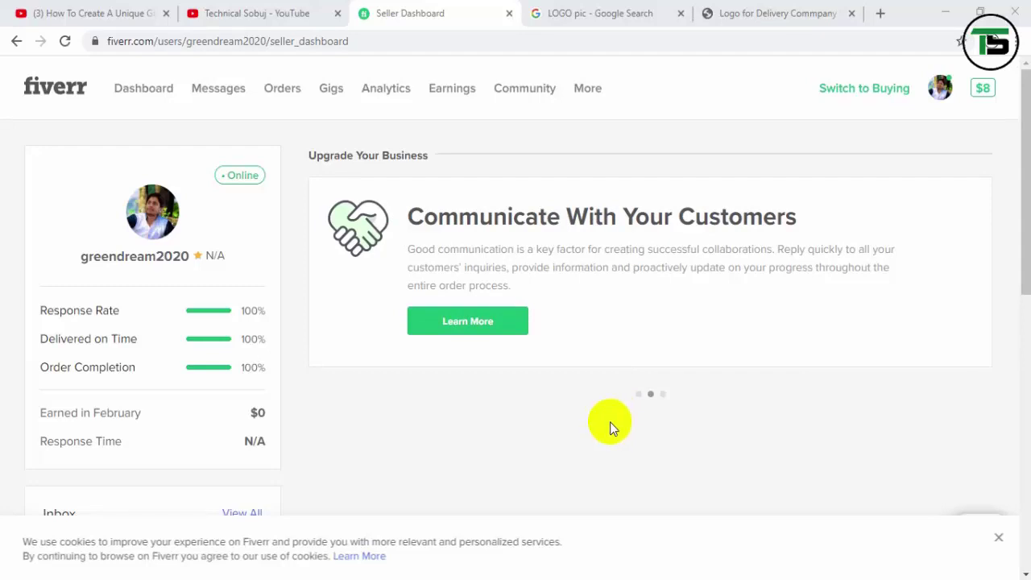
left_click(282, 13)
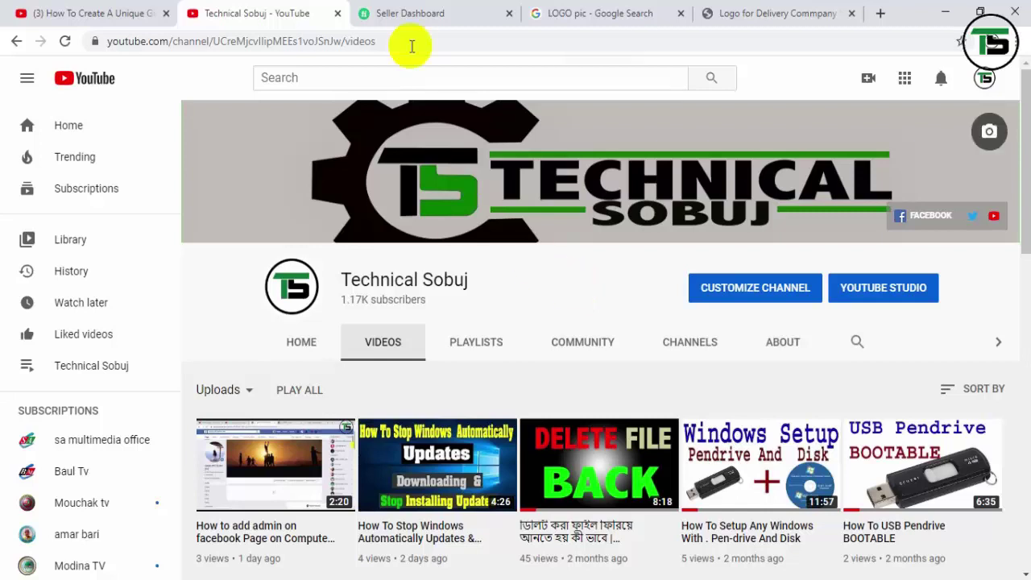
left_click(406, 13)
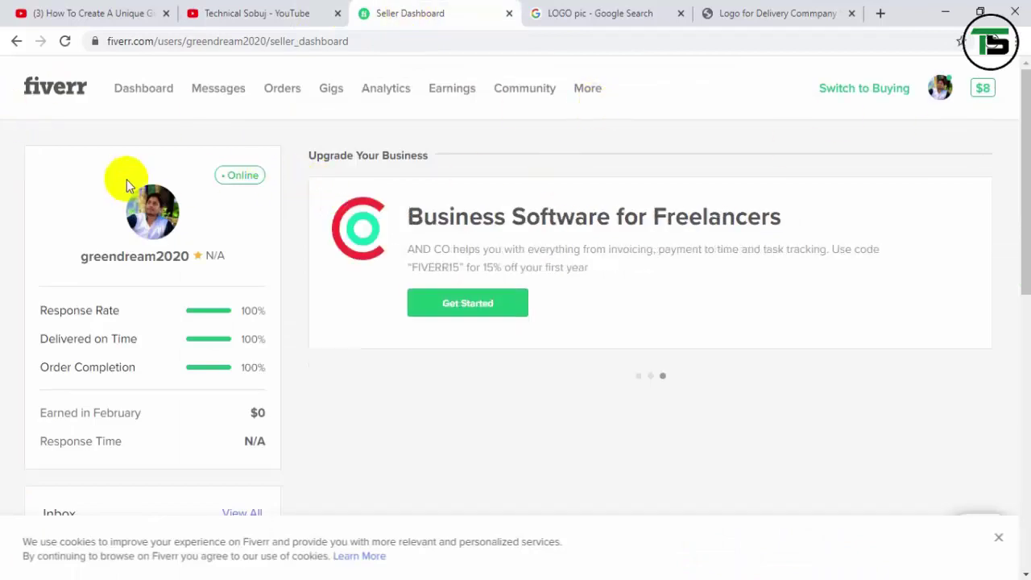
left_click_drag(1021, 153, 1021, 153)
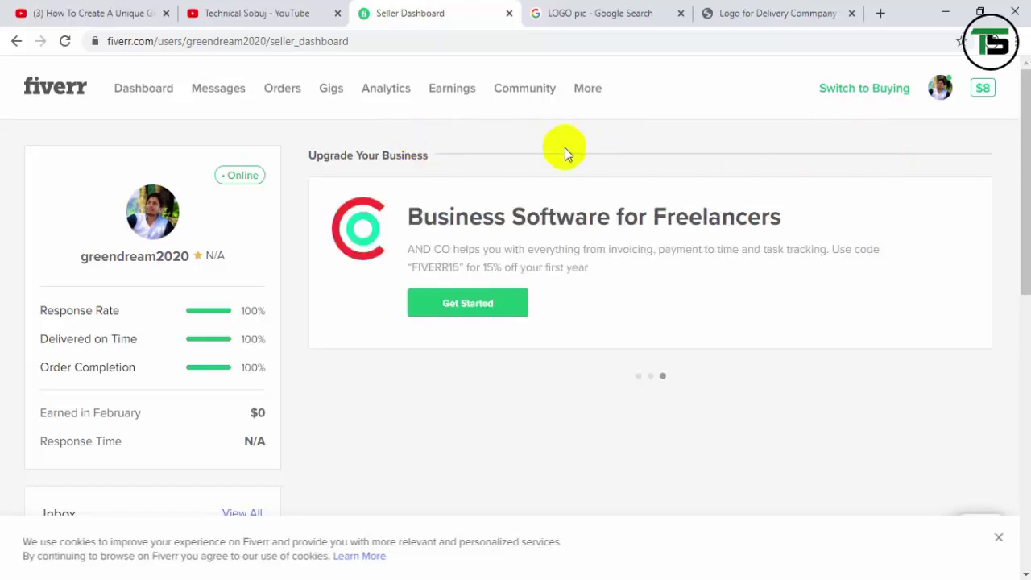
Go to the seller account's gigs overview and start creating a new gig.
left_click(329, 91)
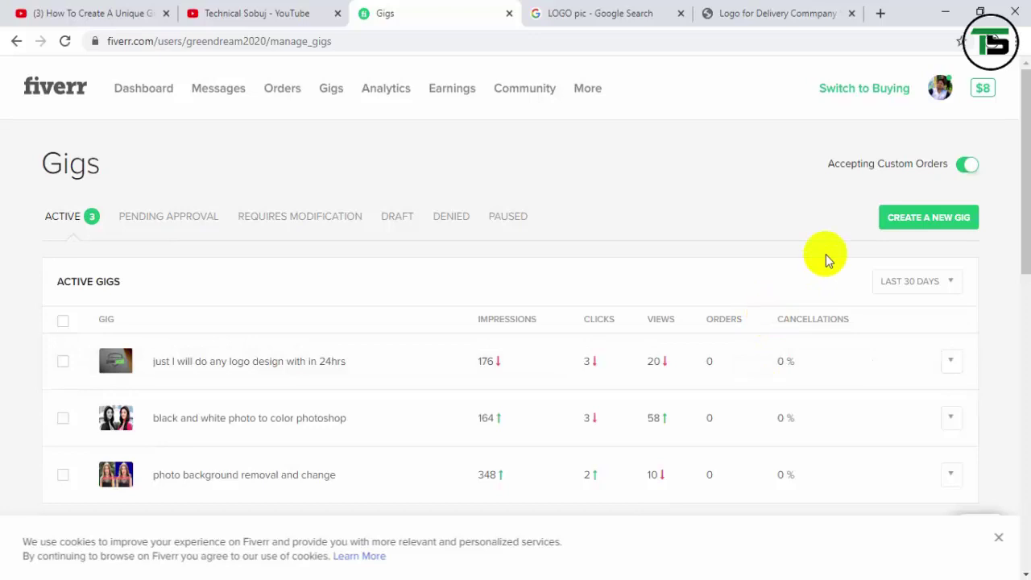
left_click(912, 219)
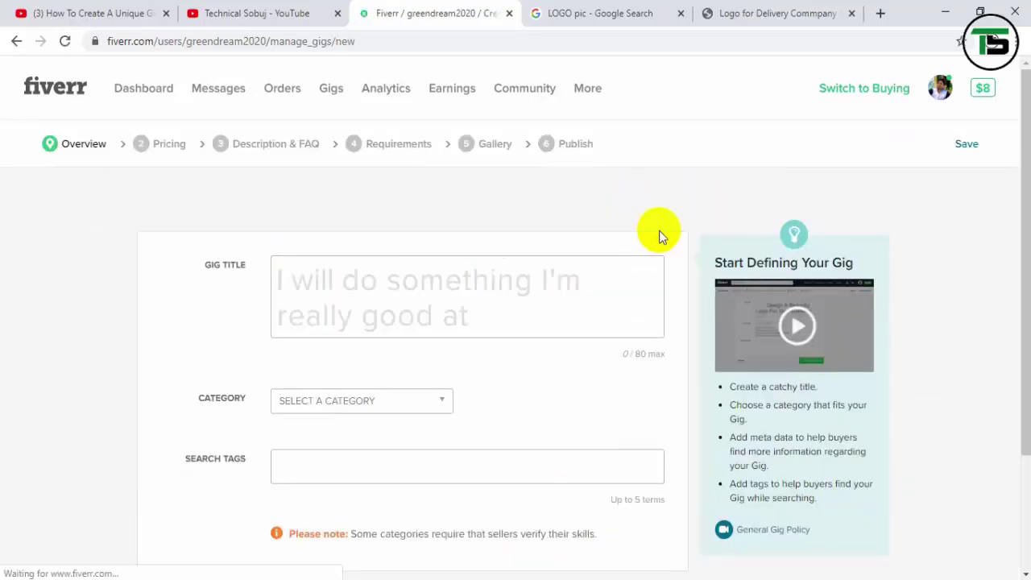
mouse_move(1022, 164)
left_mouse_down()
mouse_move(1023, 193)
mouse_move(1023, 164)
left_mouse_up()
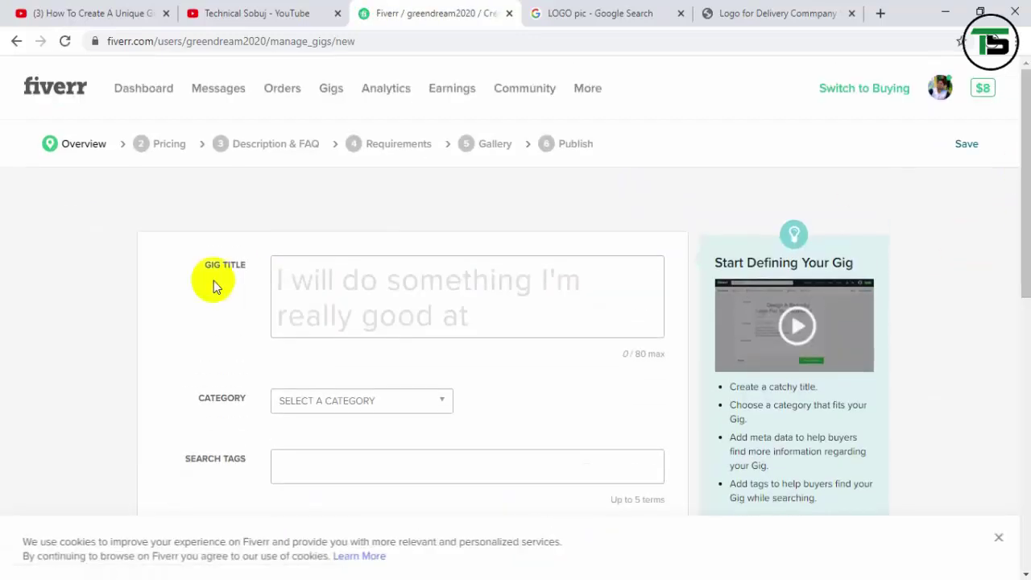
Enter "make an EMD track for you" as the gig title after the fixed words "I will".
left_click_drag(189, 261, 288, 268)
left_click(288, 268)
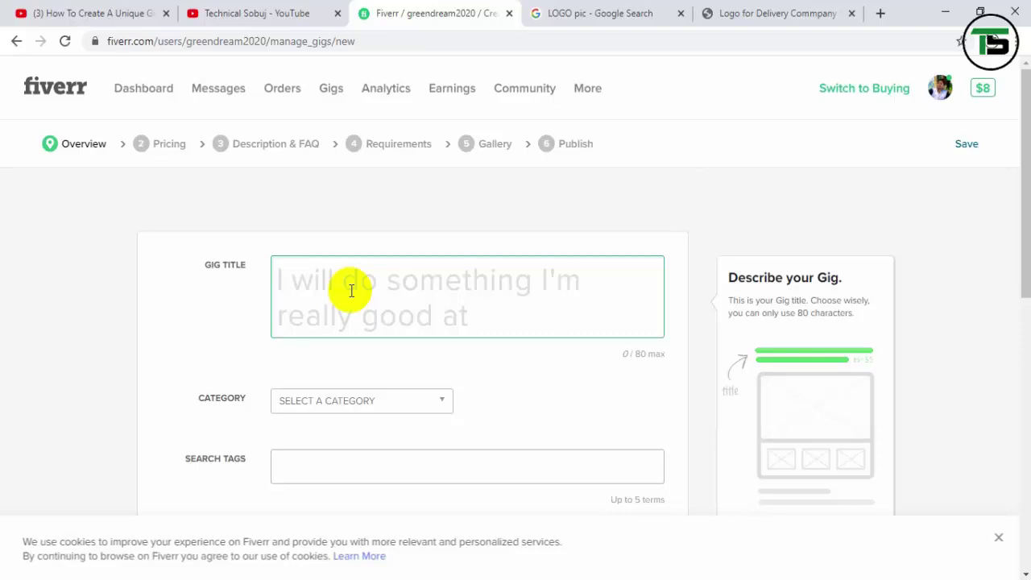
left_click(588, 559)
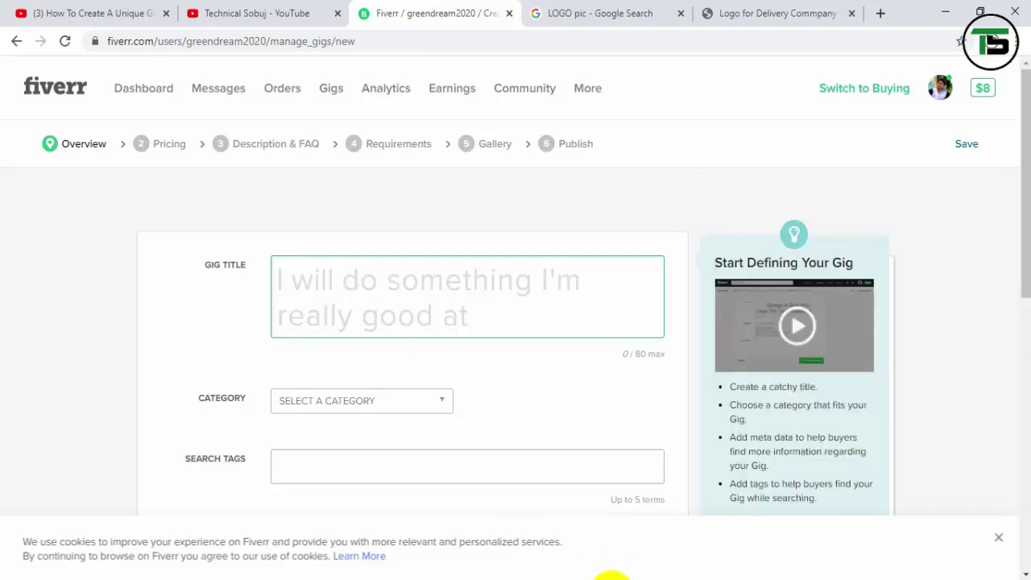
left_click(352, 306)
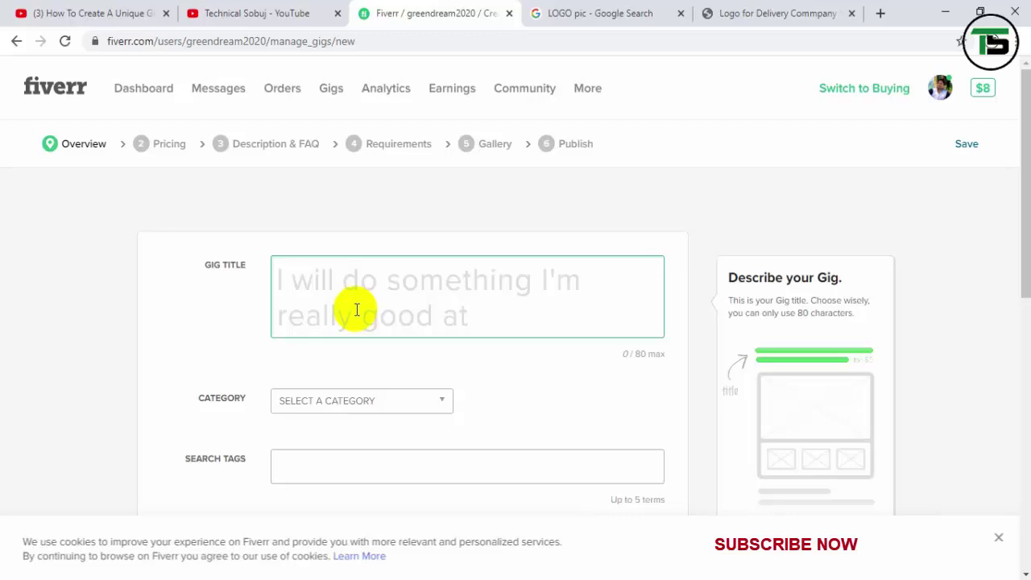
left_click(592, 564)
left_click(372, 297)
type("make ")
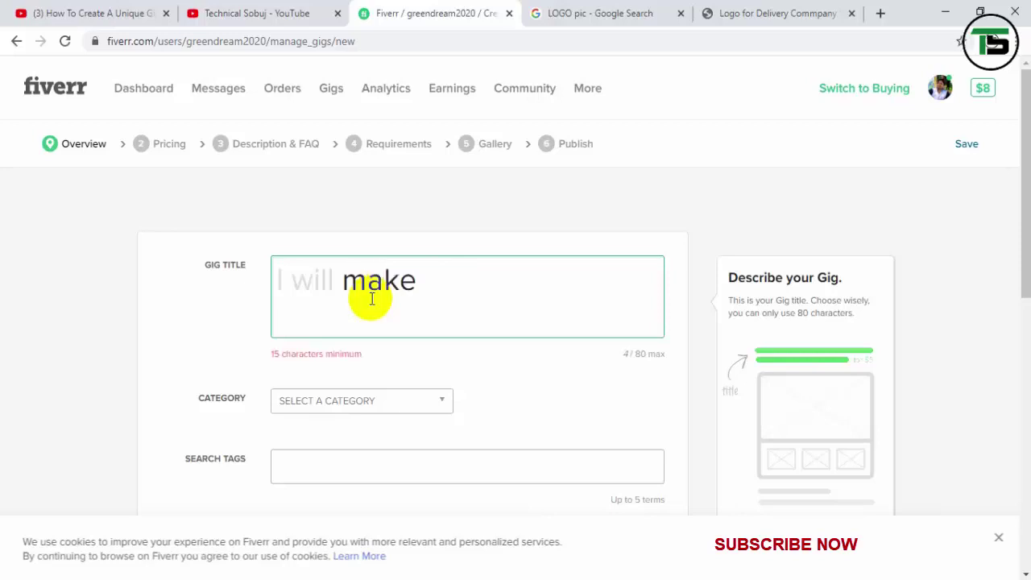
type("an EMD ")
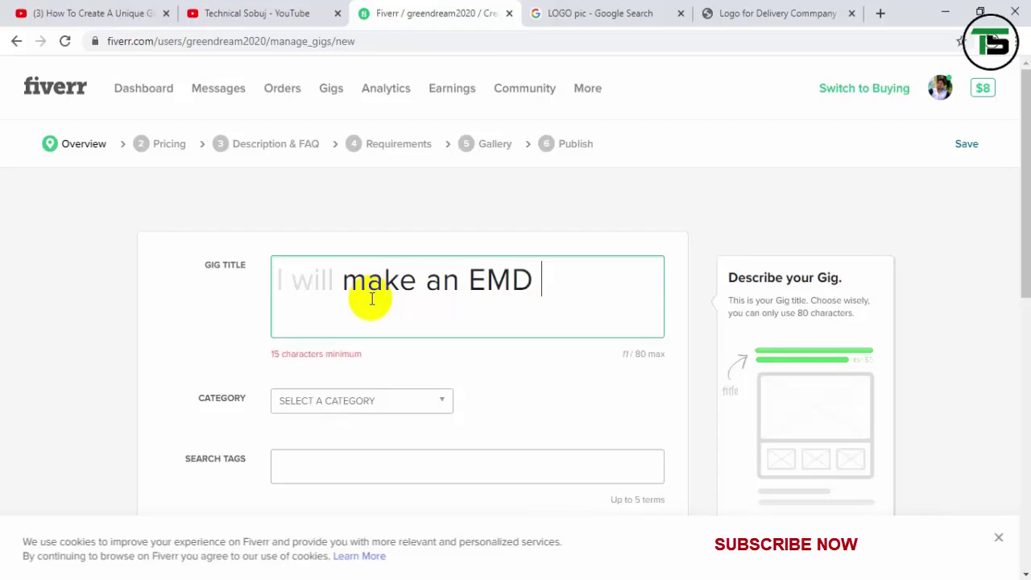
type("track ")
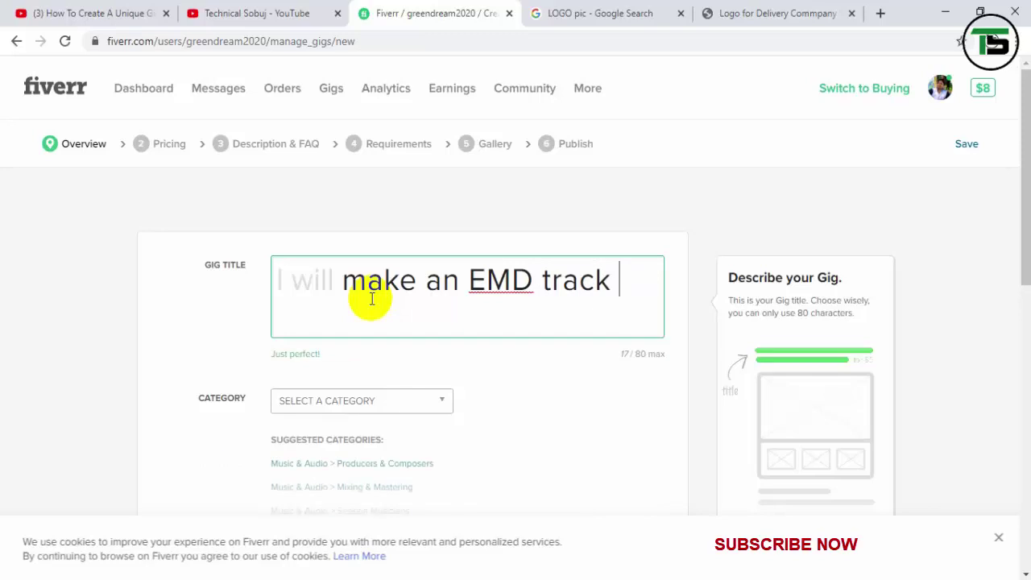
type("for")
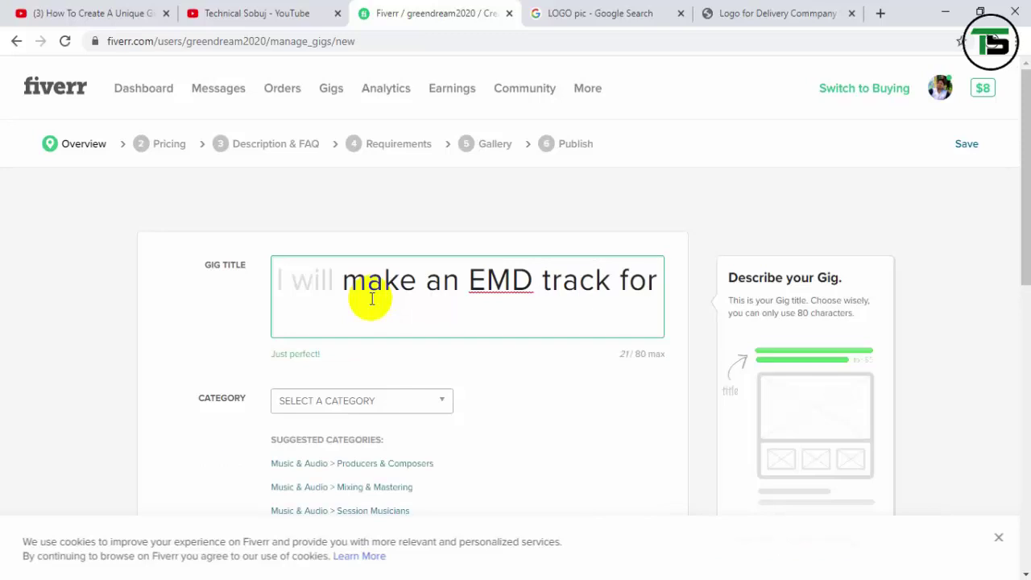
type(" you")
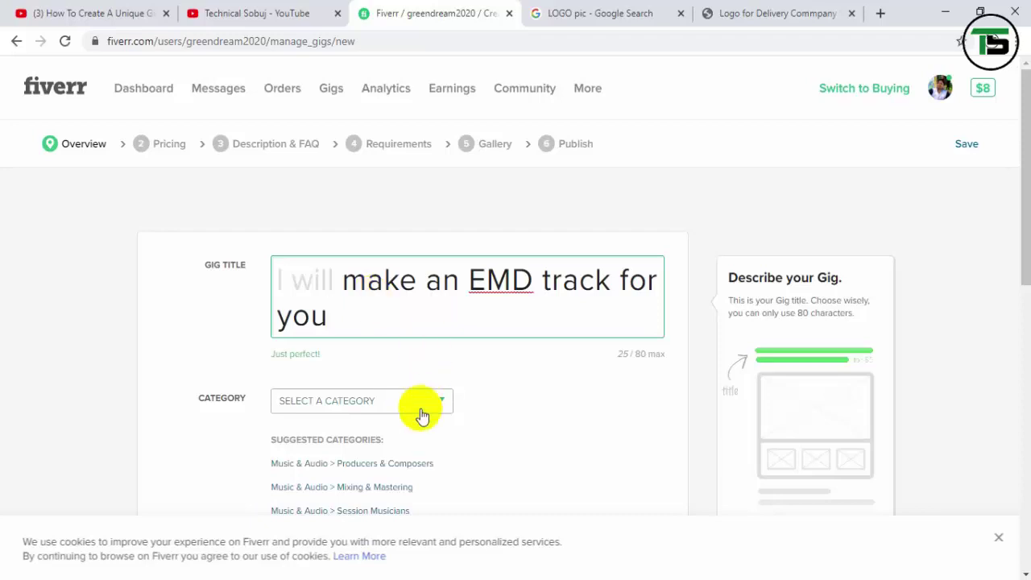
left_click(318, 303)
triple_click(319, 303)
left_click(426, 322)
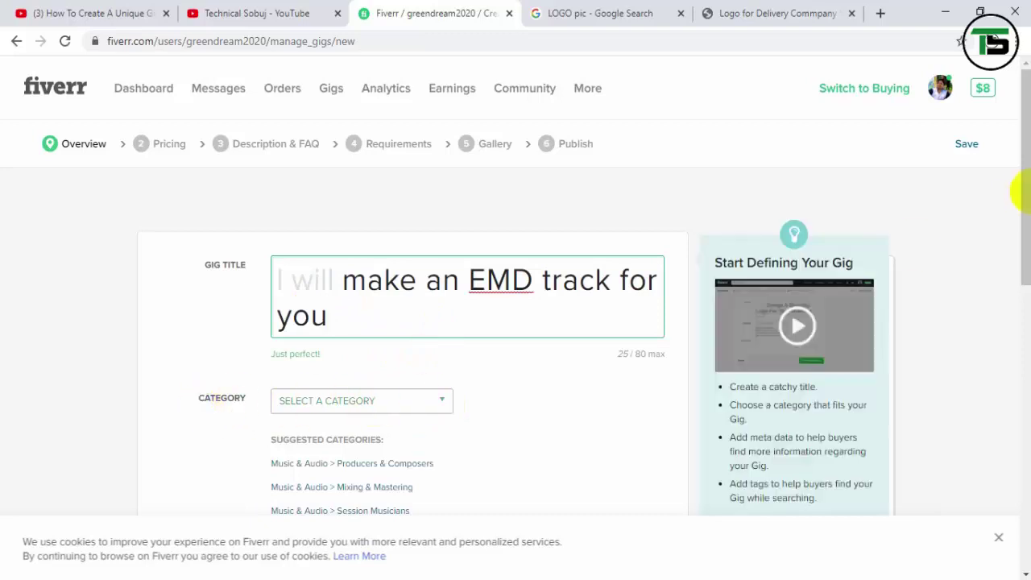
scroll(373, 344, "down", 1)
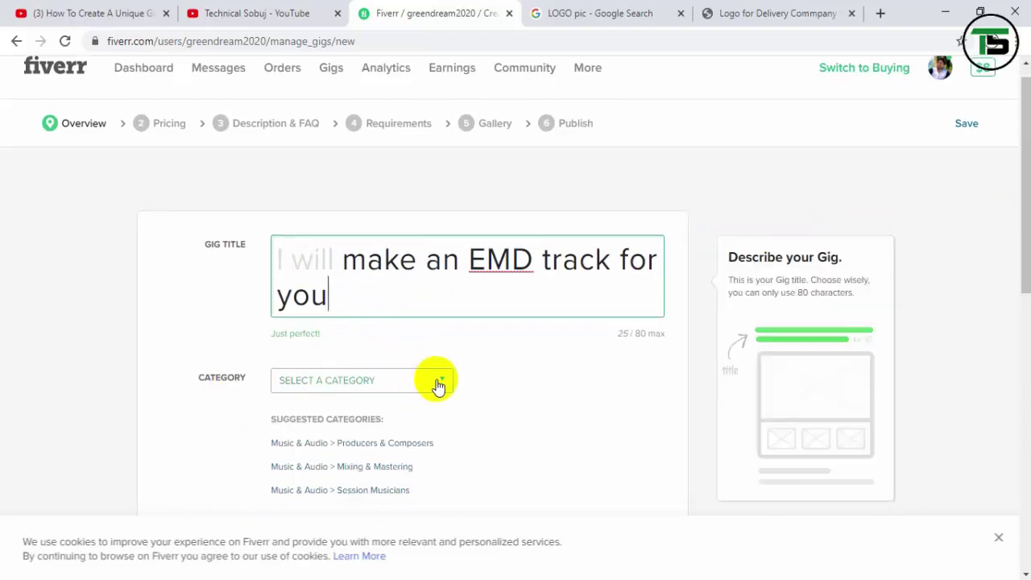
left_click(438, 383)
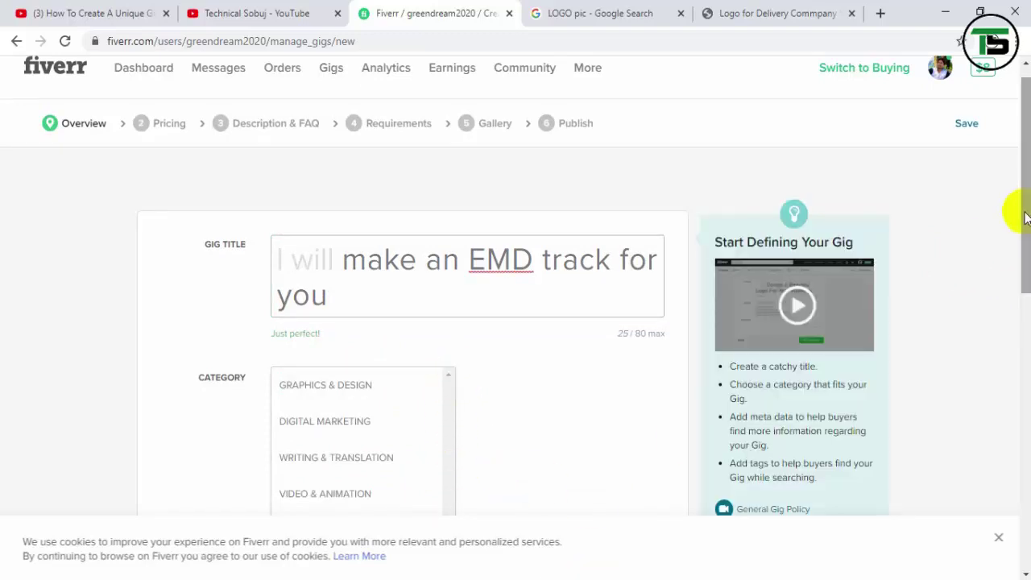
scroll(1018, 266, "down", 2)
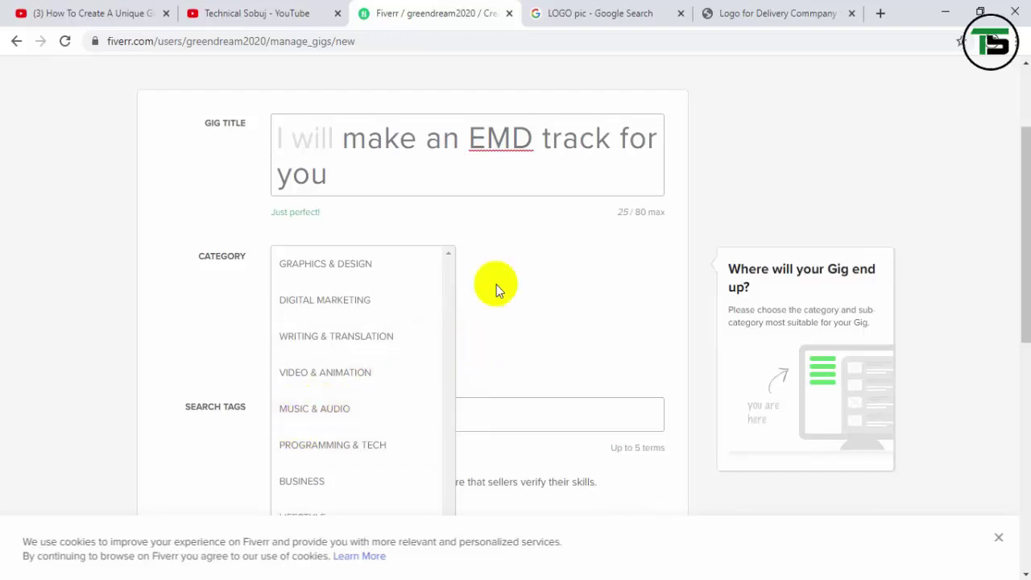
left_click(508, 264)
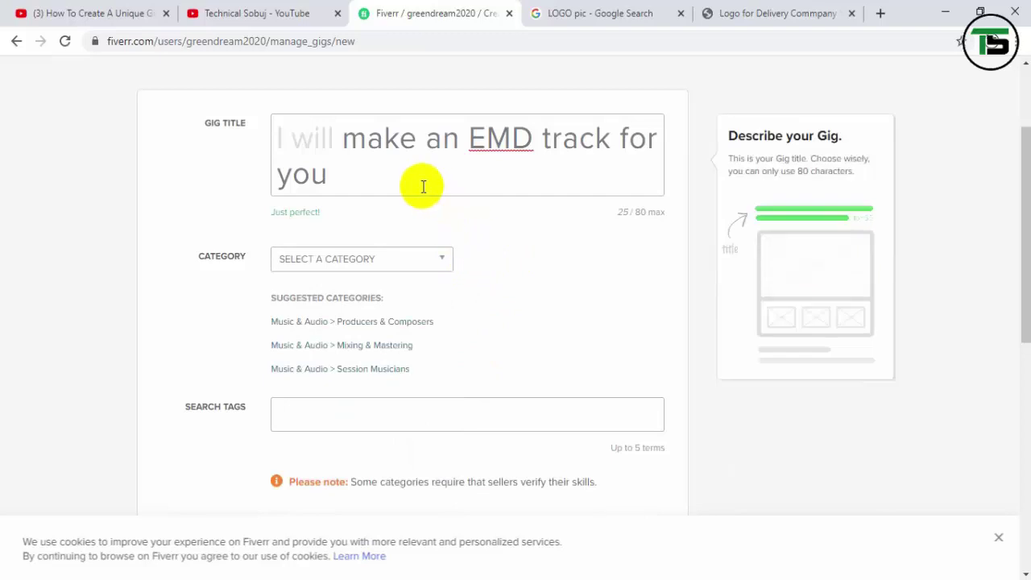
Delete the entire entered gig title so that the title field is empty.
left_click(326, 172)
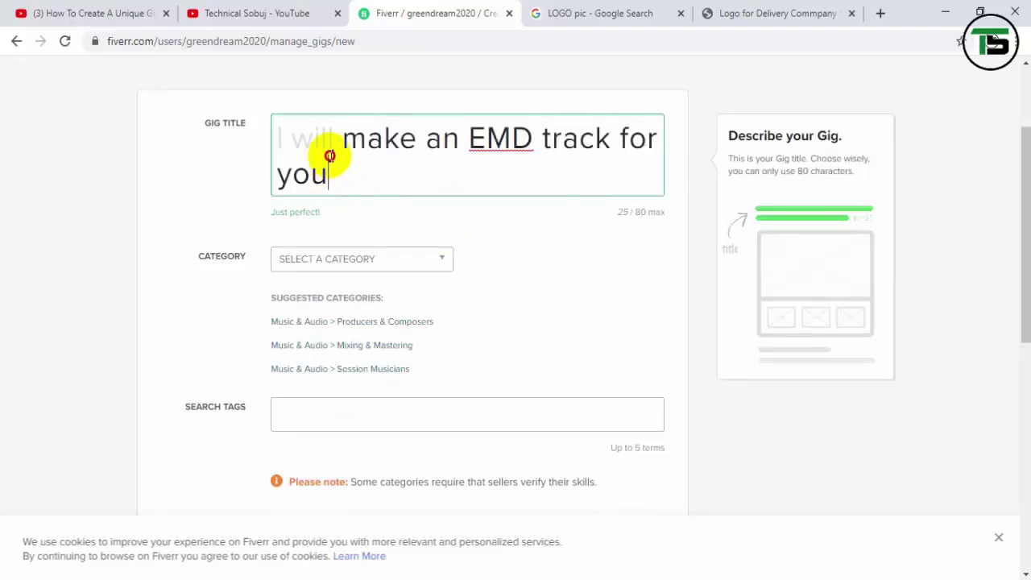
left_click_drag(329, 156, 342, 139)
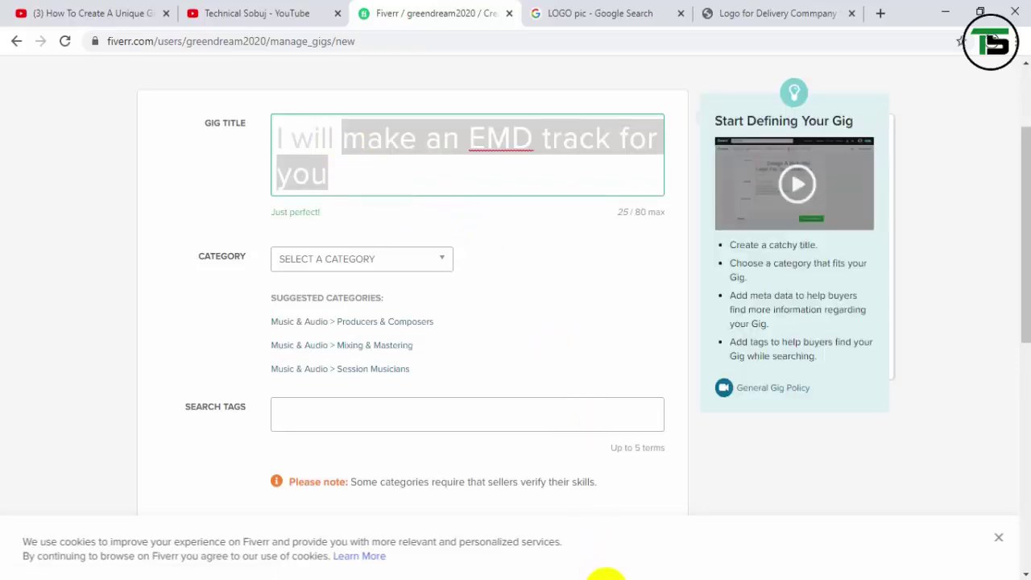
left_click_drag(310, 172, 333, 177)
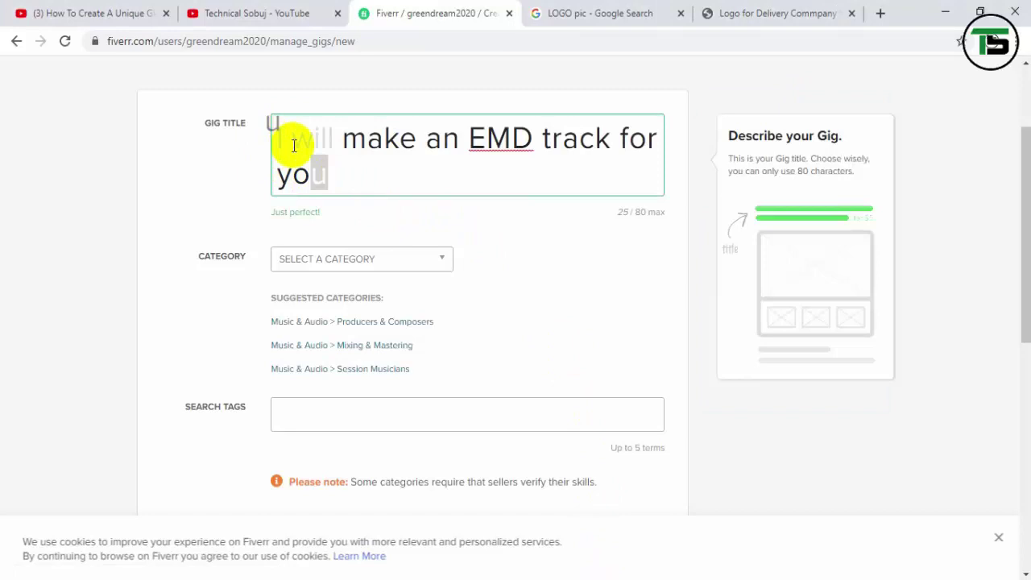
left_click(341, 174)
key("BackSpace")
key("BackSpace")
key("BackSpace")
key("BackSpace")
key("BackSpace")
key("BackSpace")
key("BackSpace")
key("BackSpace")
key("BackSpace")
key("BackSpace")
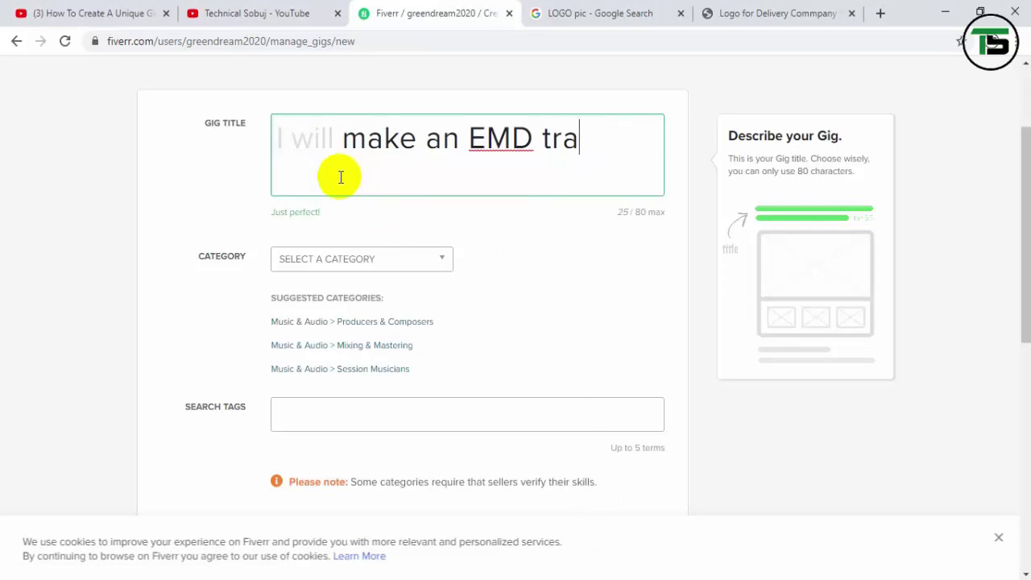
key("BackSpace")
key("BackSpace")
key("BackSpace")
key("BackSpace")
key("BackSpace")
key("BackSpace")
key("BackSpace")
key("BackSpace")
key("BackSpace")
key("BackSpace")
key("BackSpace")
key("BackSpace")
key("BackSpace")
key("BackSpace")
key("BackSpace")
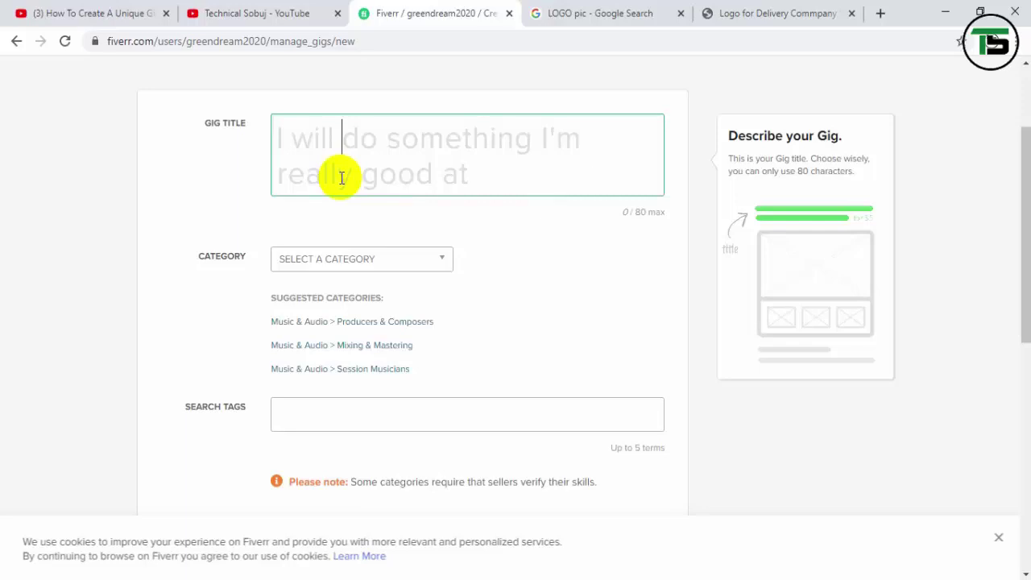
Enter "make a custom logo for your business" as the gig title.
type("make ")
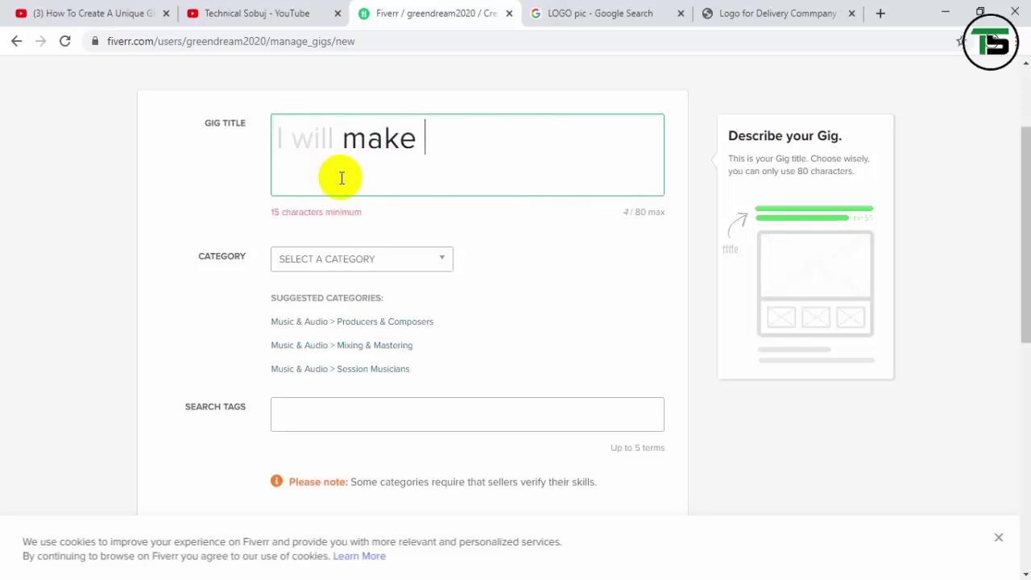
type("a cus")
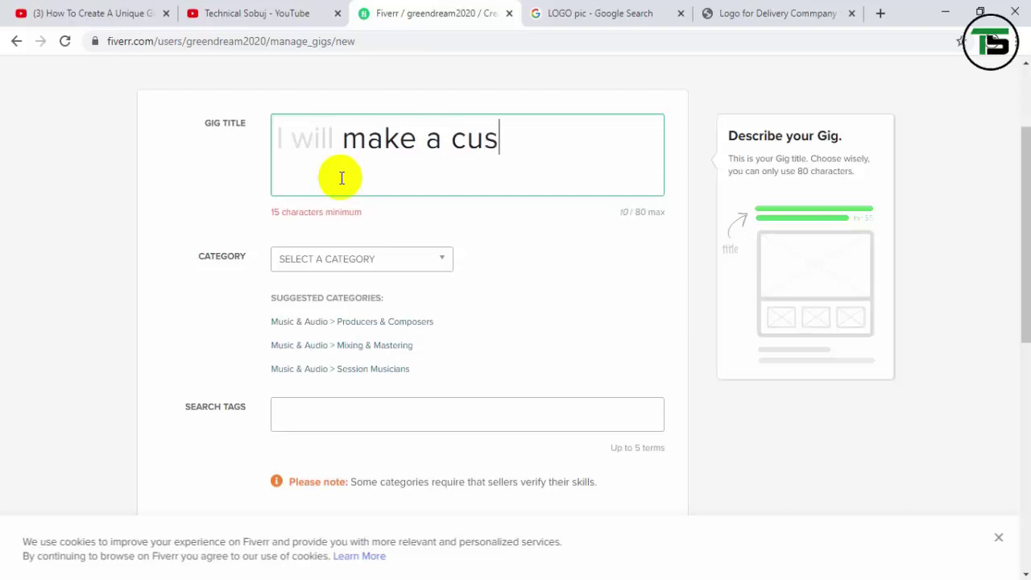
type("tom ")
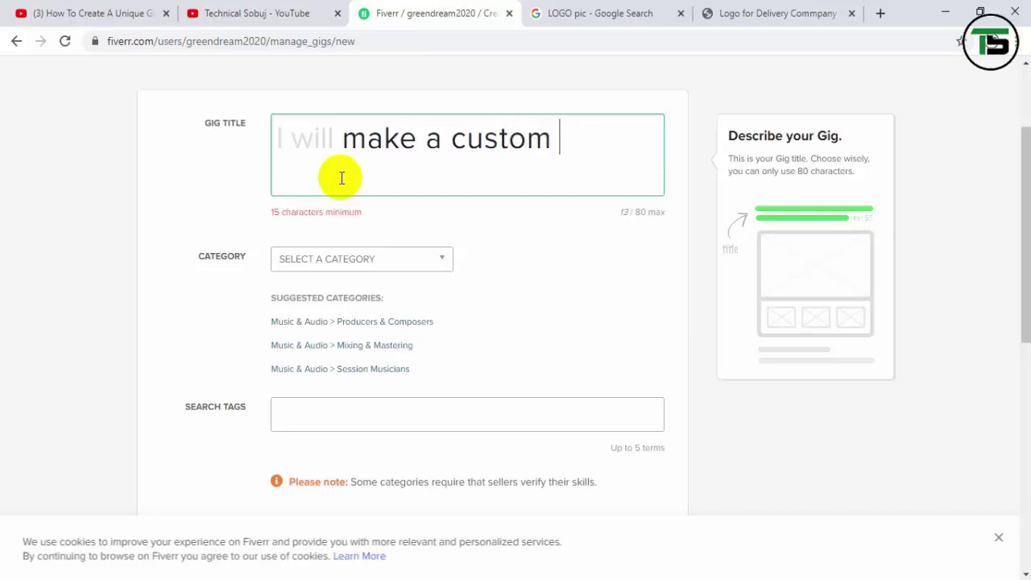
type("logo ")
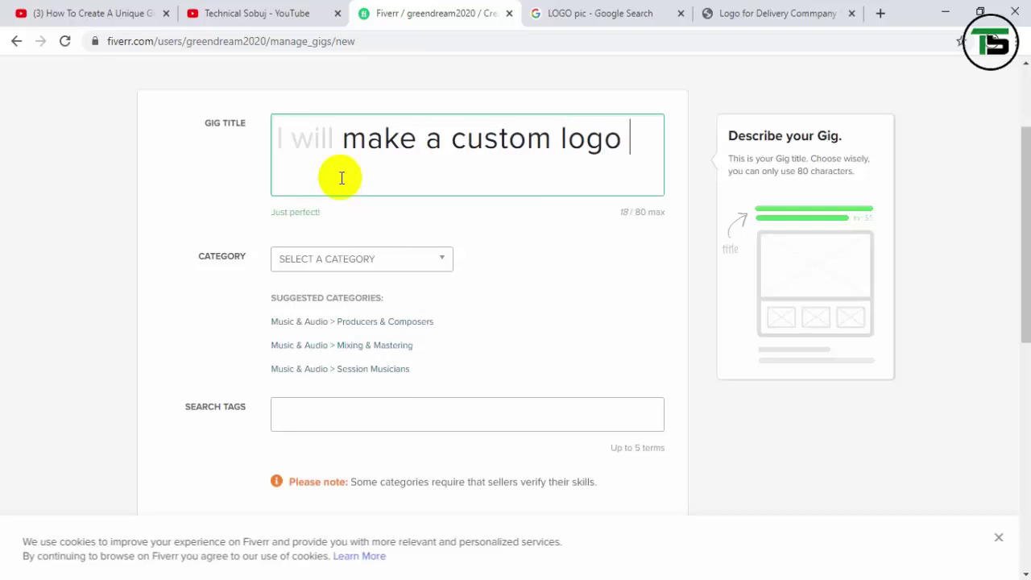
type("for")
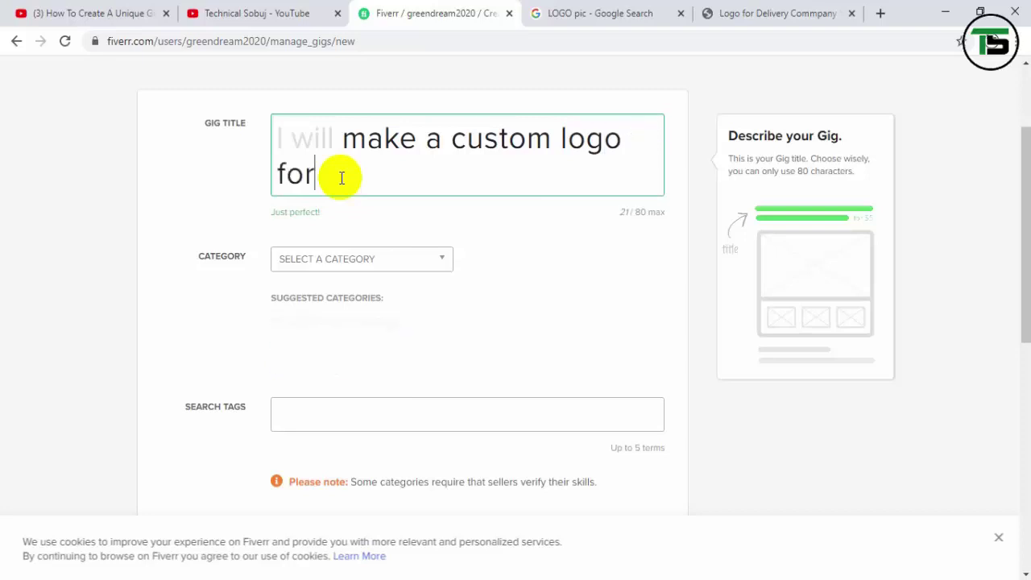
type(" your ")
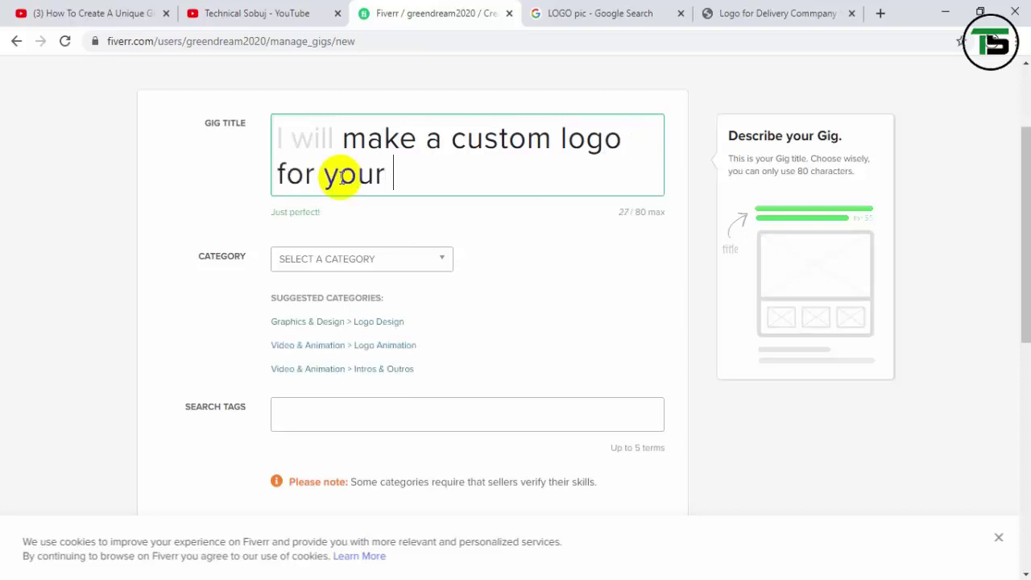
type("busi")
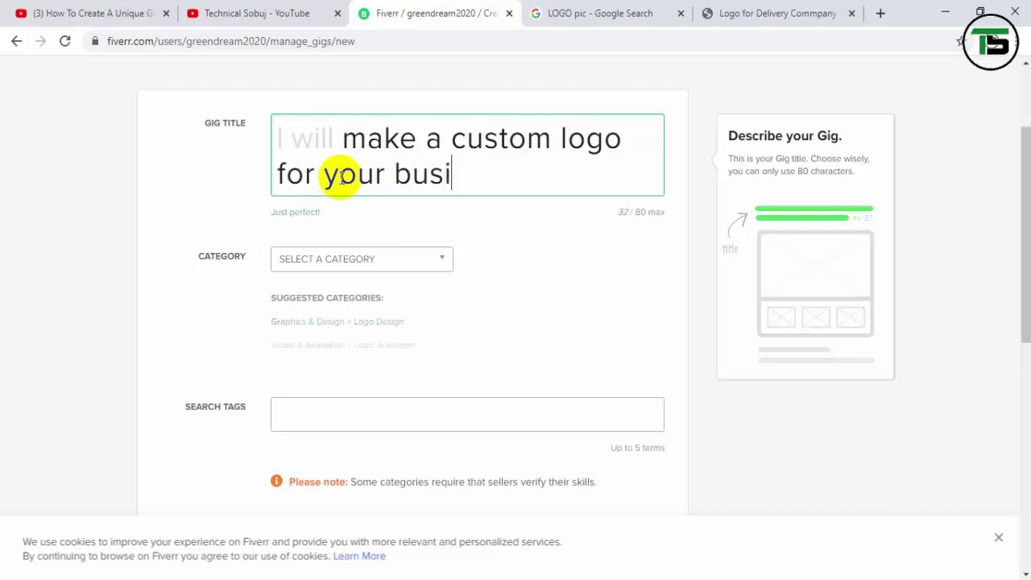
type("ness")
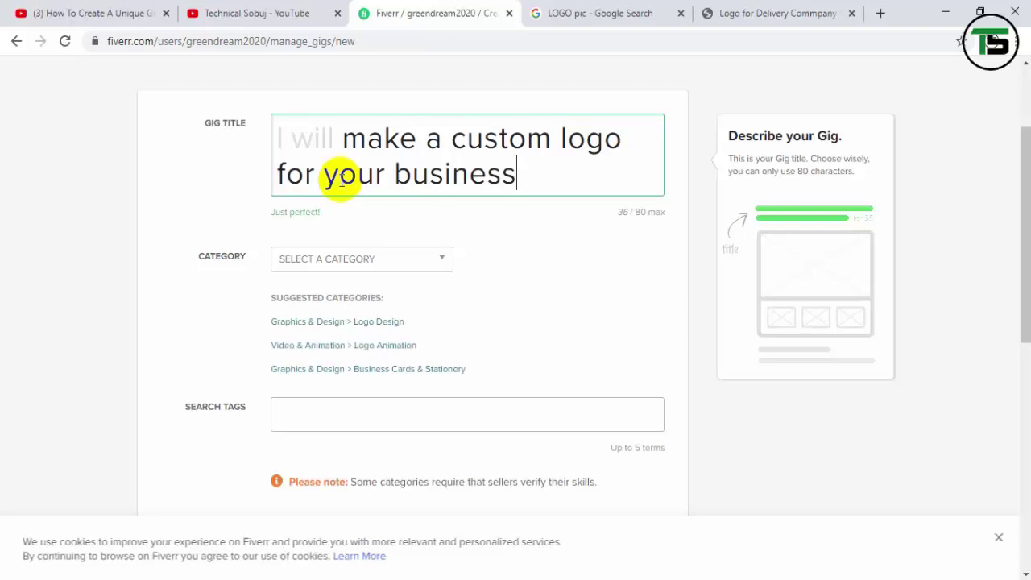
left_click_drag(516, 173, 430, 172)
left_click(432, 174)
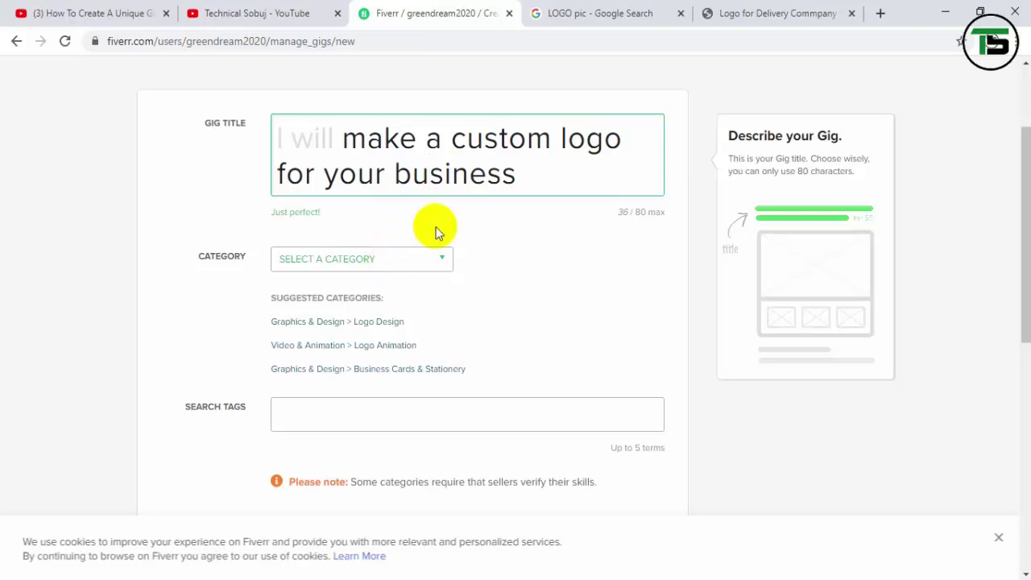
Set the gig category to Graphics & Design with the suggested Logo Design subcategory.
left_click(434, 259)
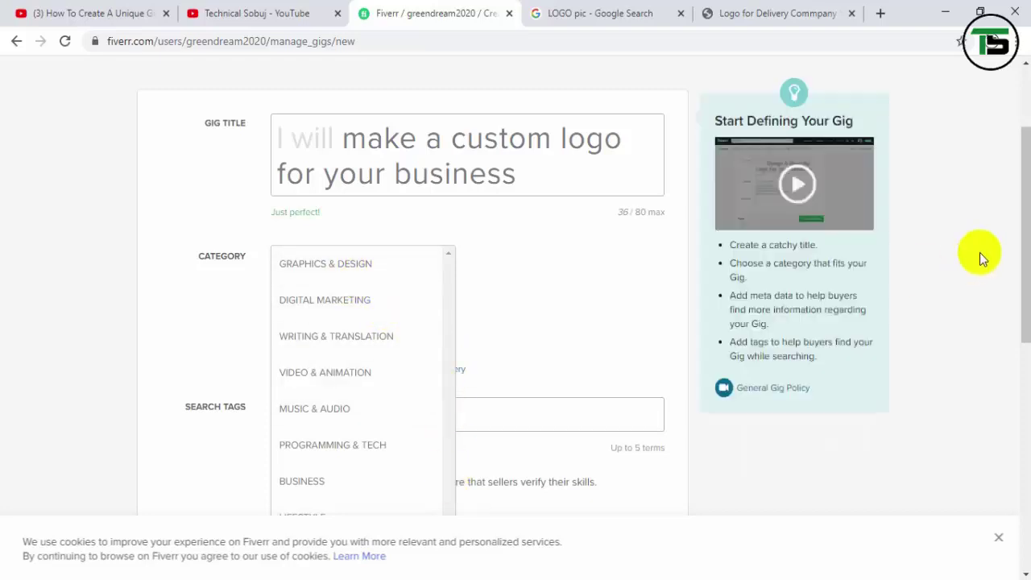
left_click_drag(1020, 212, 1025, 247)
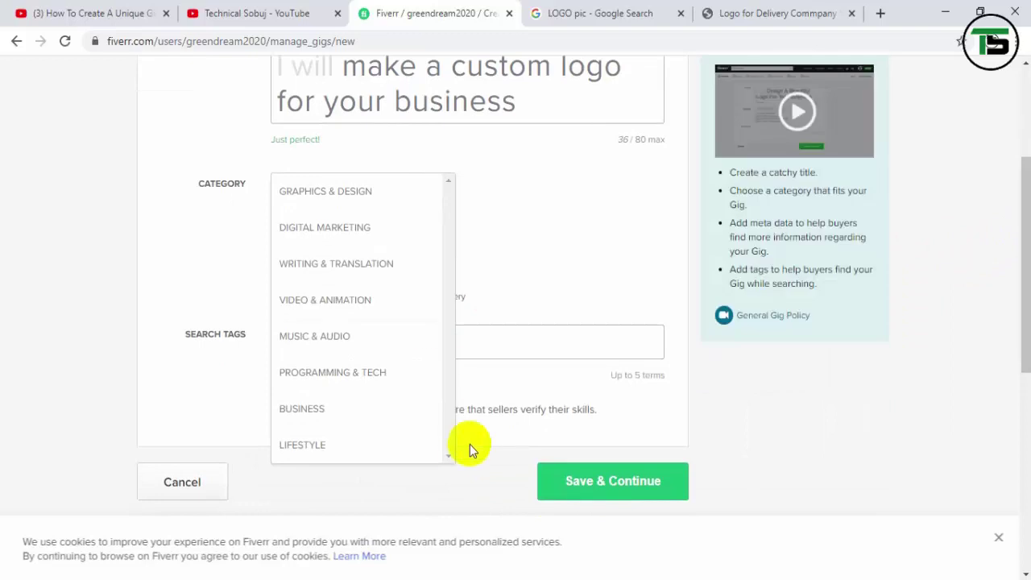
left_click(346, 199)
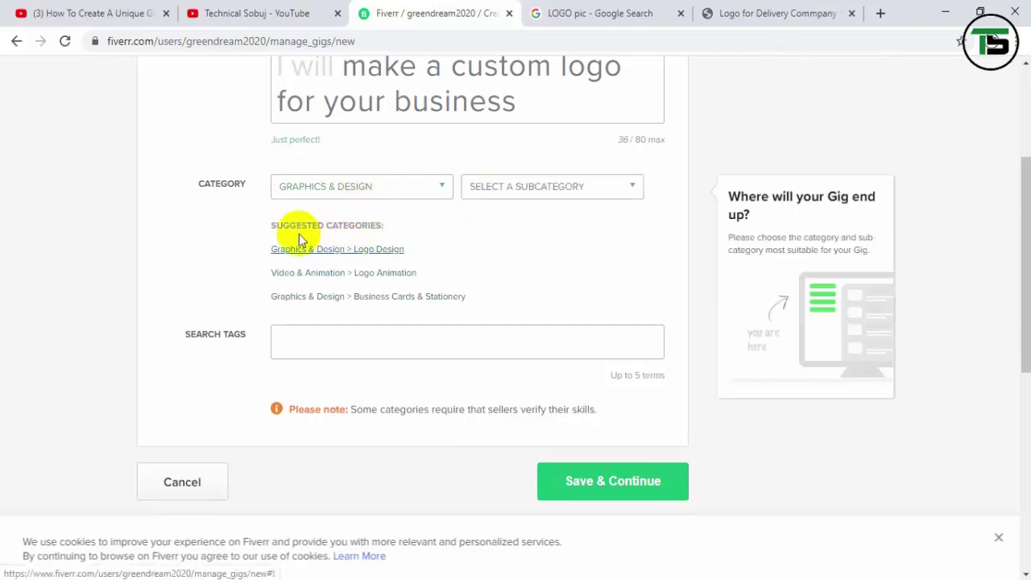
left_click_drag(524, 101, 357, 69)
scroll(355, 121, "up", 2)
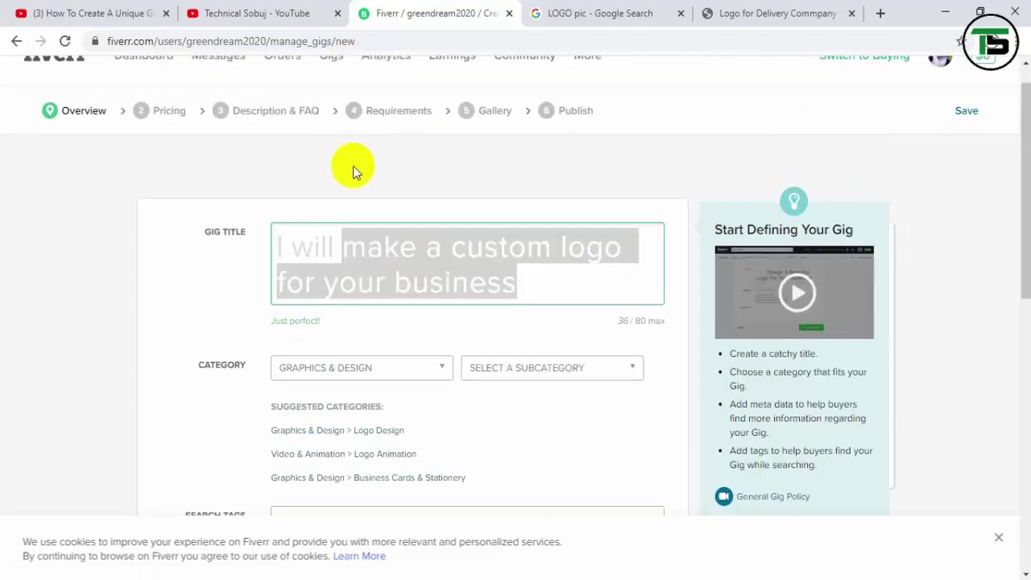
left_click(340, 270)
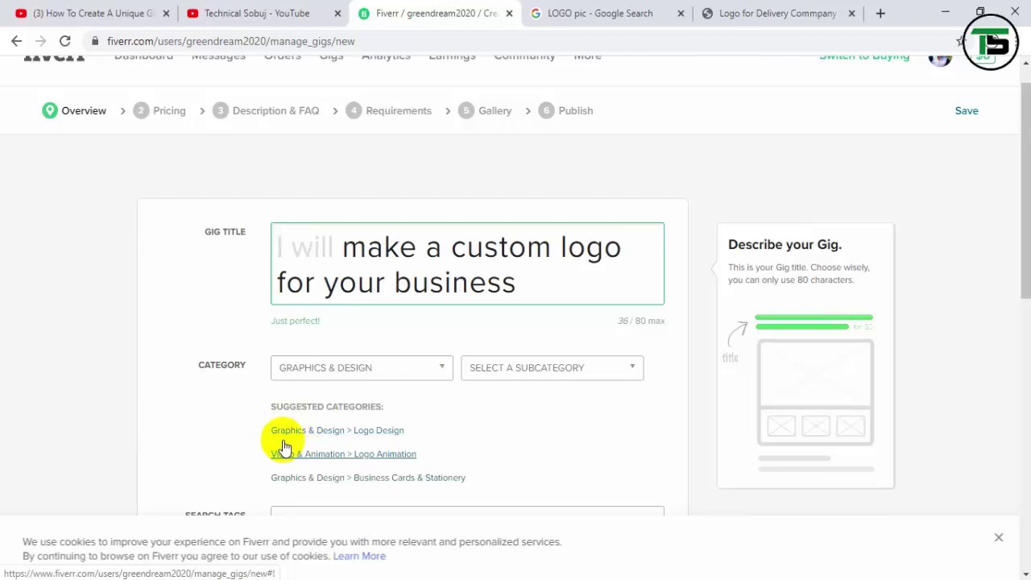
left_click(375, 433)
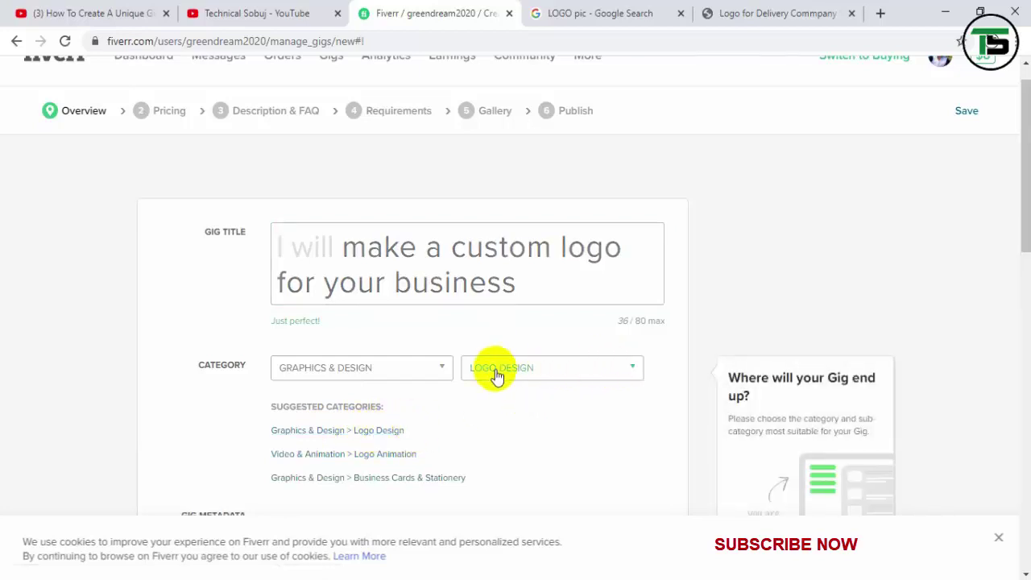
Look through the available Graphics & Design subcategories and choose Logo Design from the list.
left_click(633, 370)
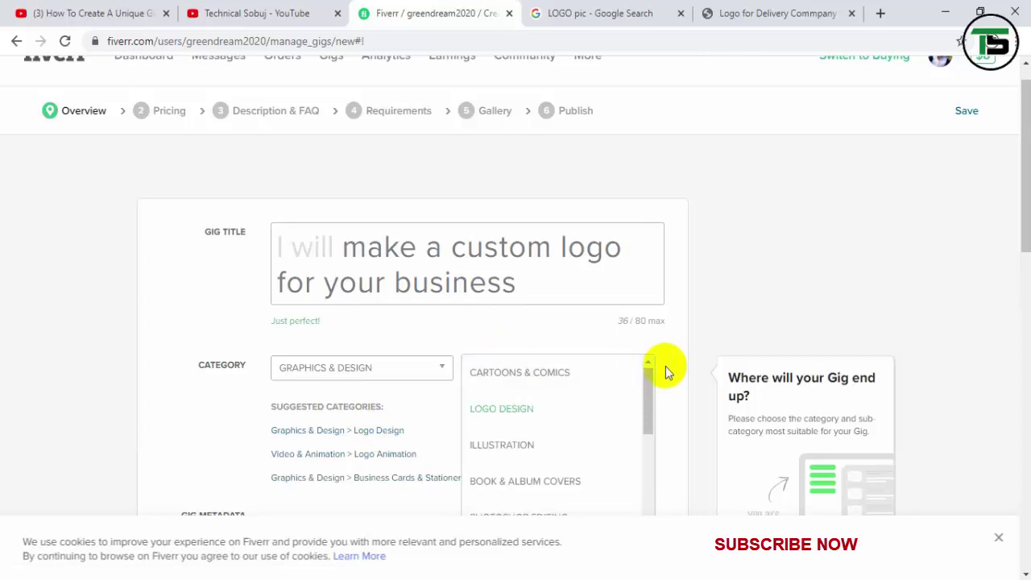
left_click(667, 364)
left_click(644, 376)
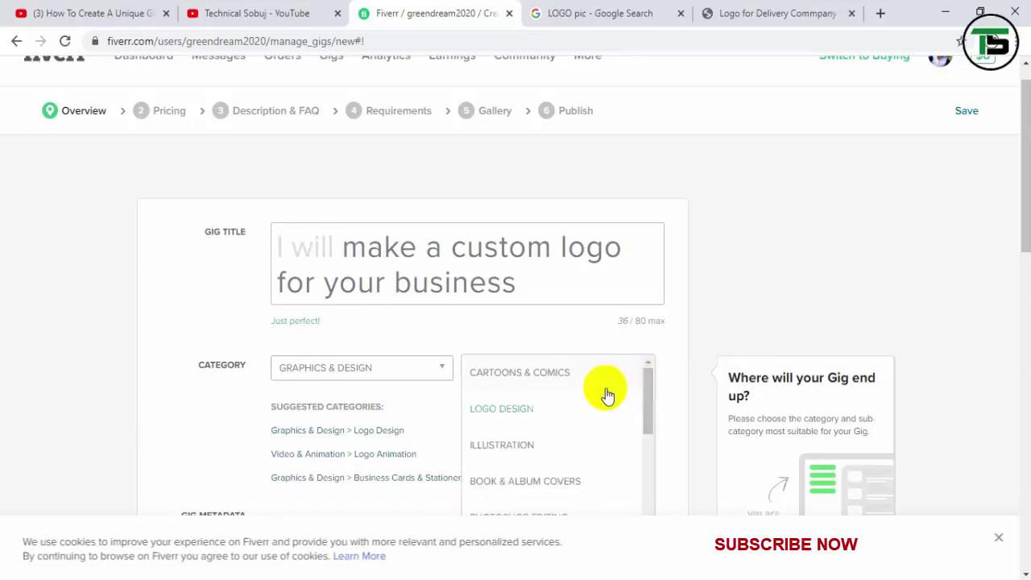
mouse_move(651, 396)
left_mouse_down()
mouse_move(642, 527)
mouse_move(654, 489)
mouse_move(652, 385)
left_mouse_up()
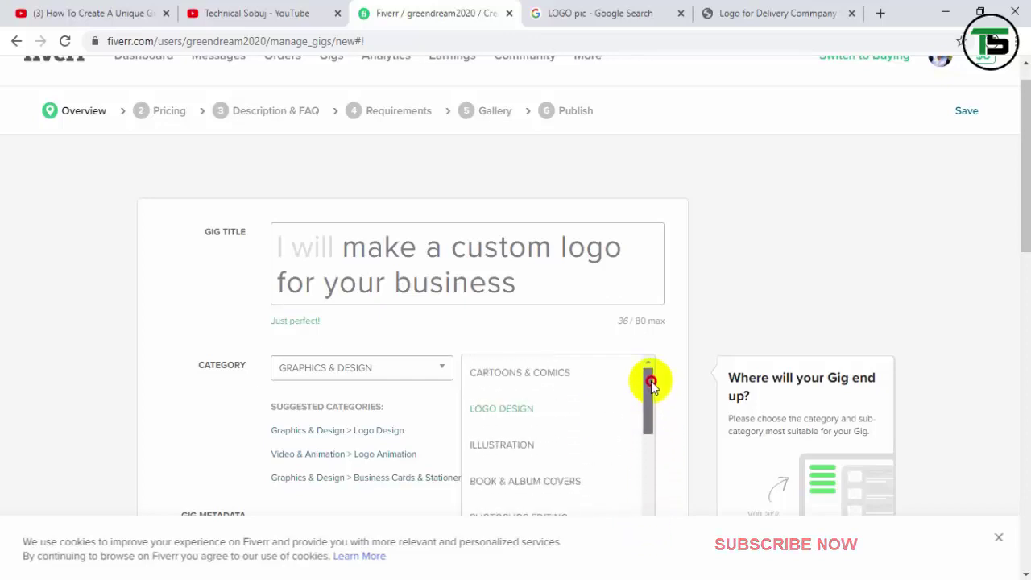
left_click(501, 411)
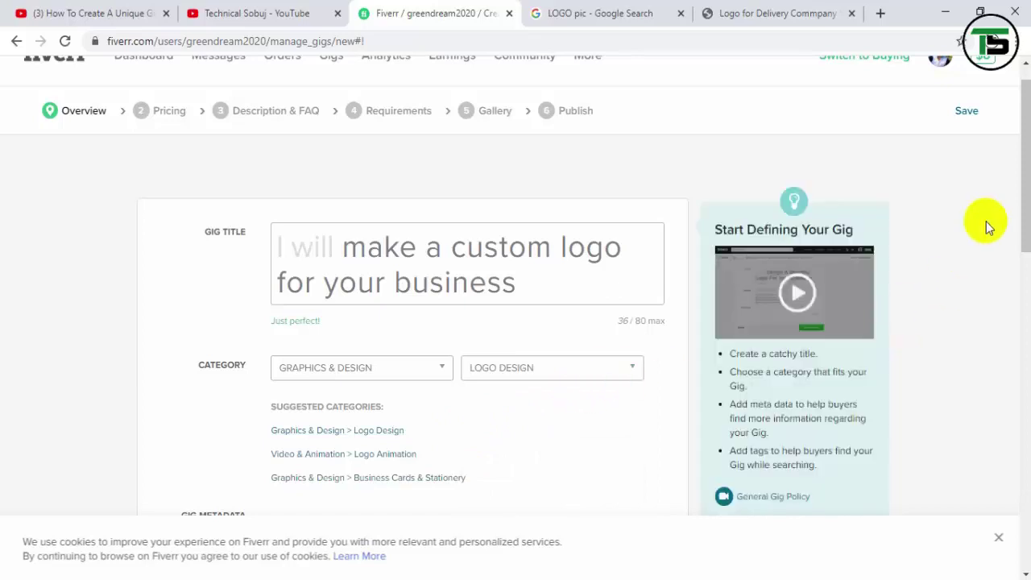
In the gig metadata, select the AI, JPG, PDF, PNG, PSD, EPS, CDR and SVG file formats and enable Suggest Other for file format and style.
left_click_drag(1020, 166, 865, 269)
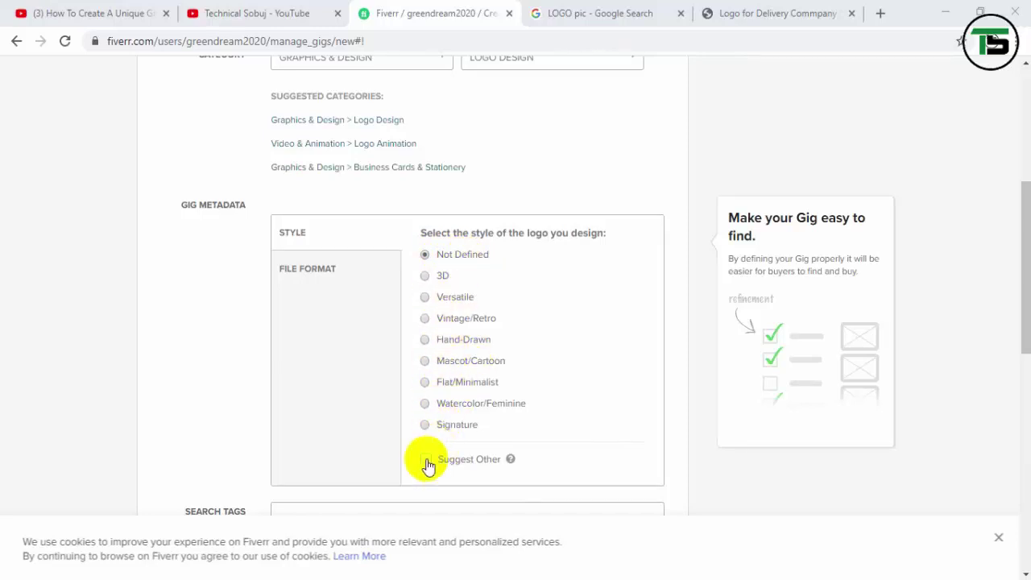
left_click(326, 272)
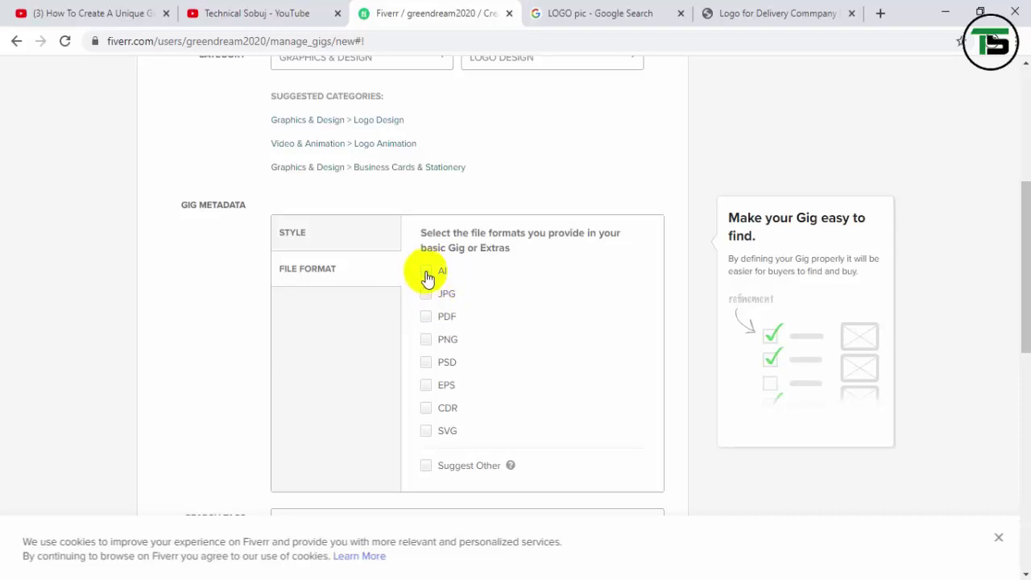
left_click(427, 274)
left_click(427, 295)
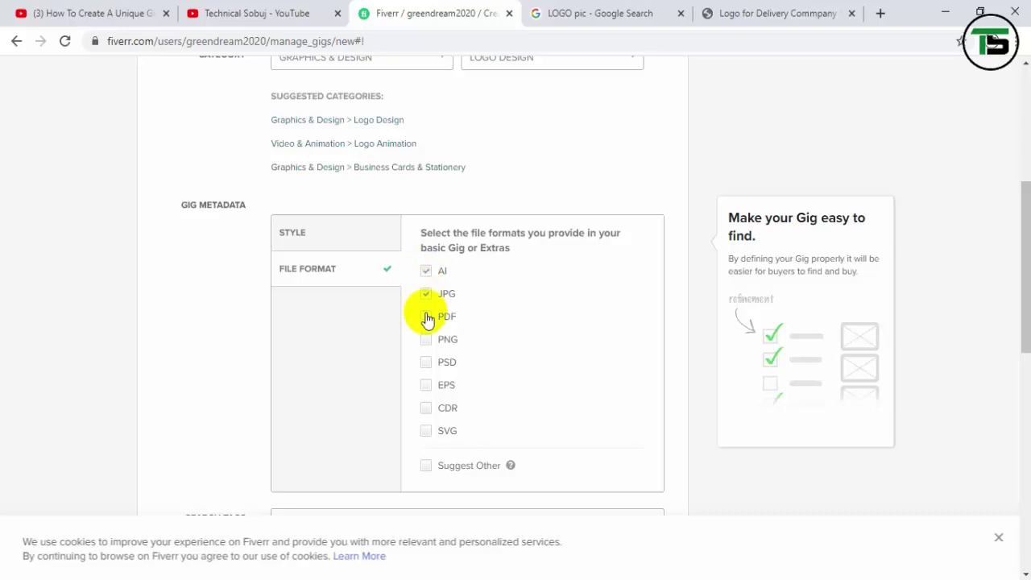
left_click(426, 317)
left_click(426, 340)
left_click(425, 363)
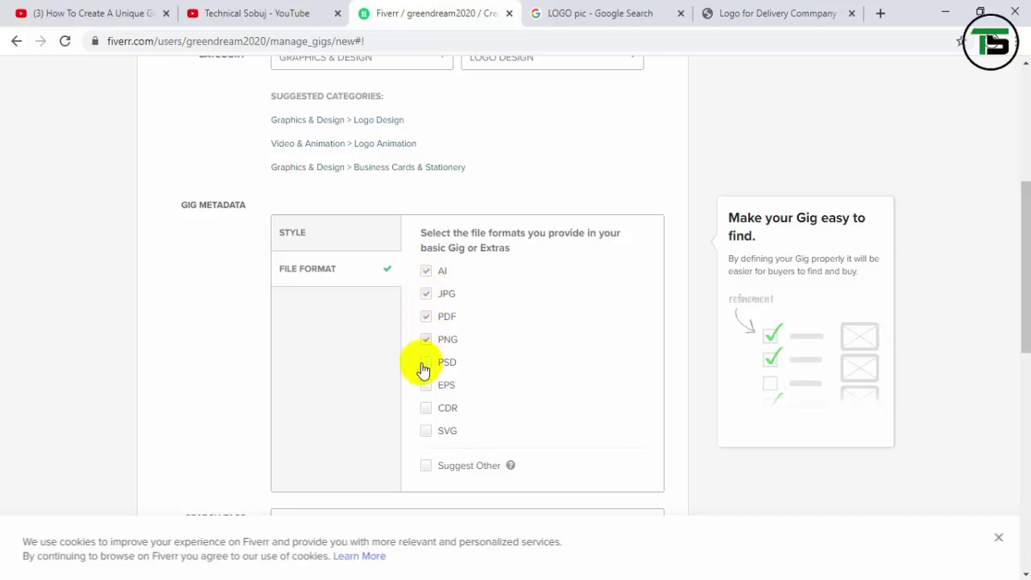
left_click(428, 389)
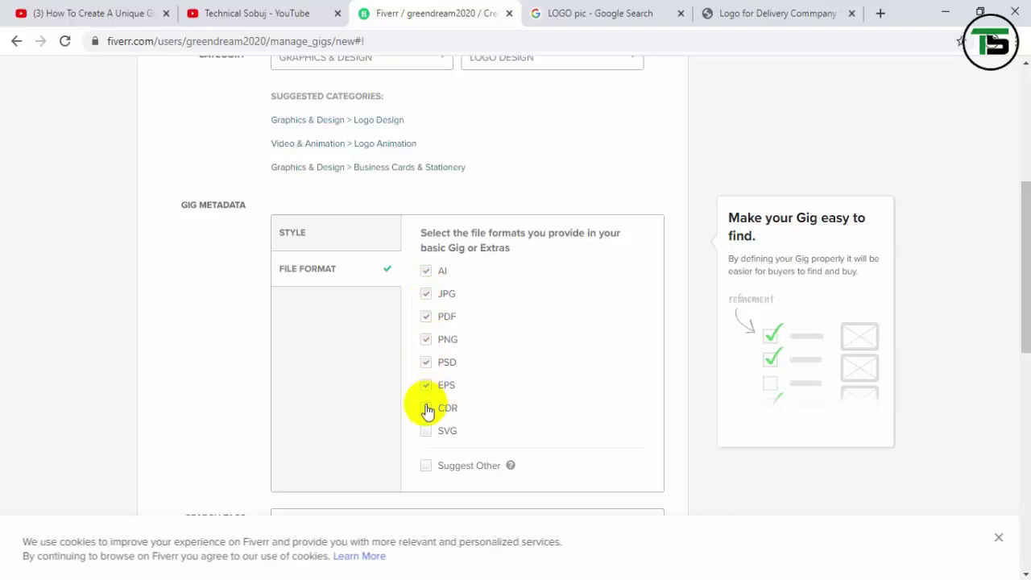
left_click(427, 409)
left_click(427, 433)
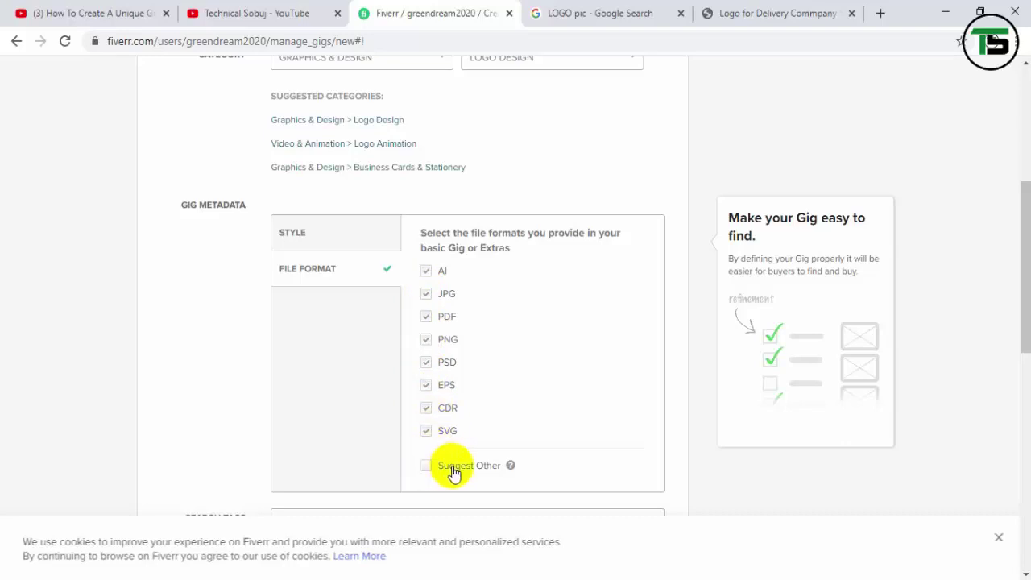
left_click(426, 470)
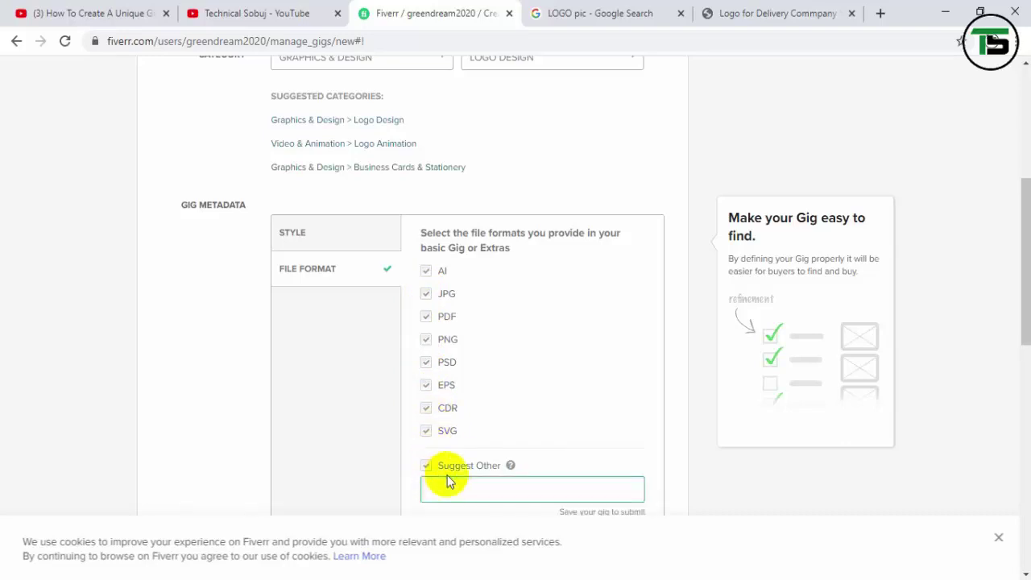
left_click(329, 239)
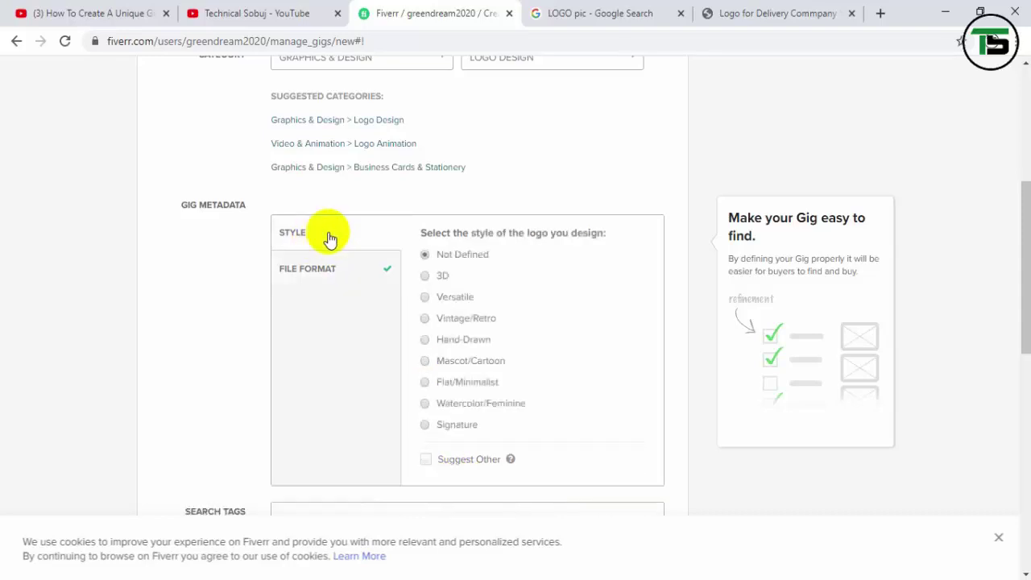
left_click(426, 461)
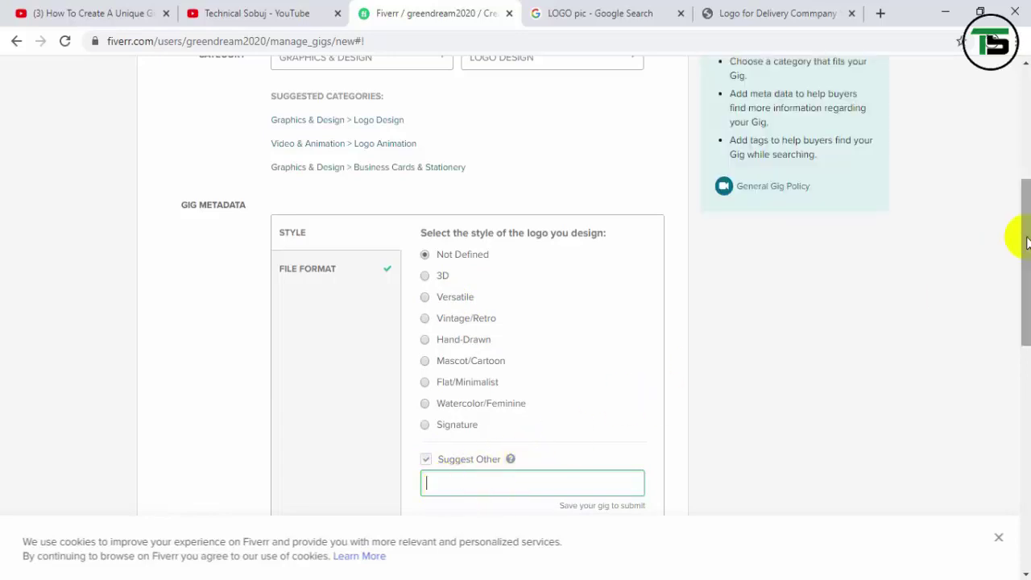
Enter "logo" in the search tags and add the suggested term "create logo" as the first tag.
mouse_move(1016, 242)
left_mouse_down()
mouse_move(1013, 318)
mouse_move(1025, 260)
left_mouse_up()
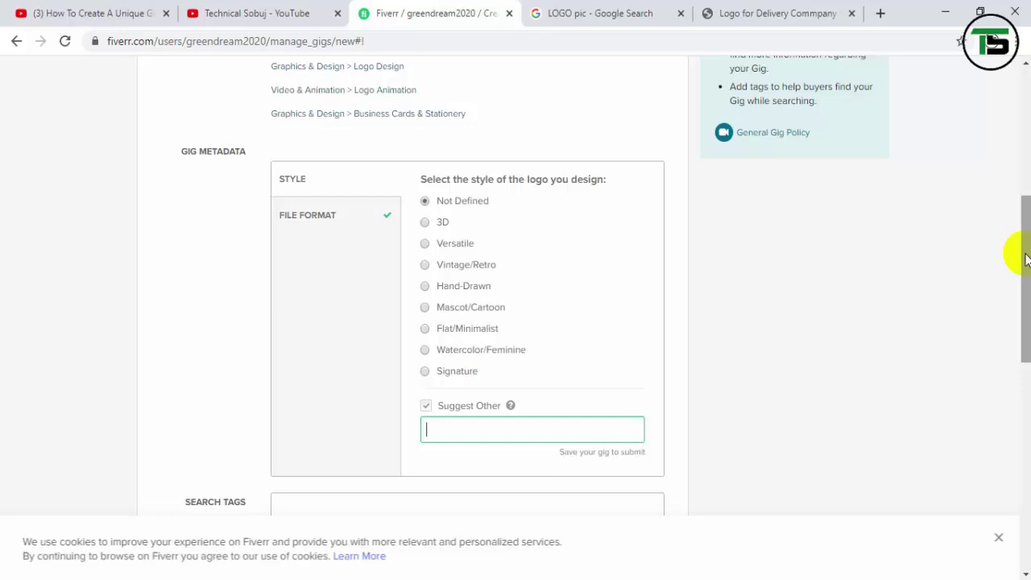
mouse_move(1025, 259)
left_mouse_down()
mouse_move(1025, 277)
mouse_move(1016, 246)
mouse_move(1019, 266)
left_mouse_up()
left_click_drag(183, 480, 244, 481)
left_click(317, 479)
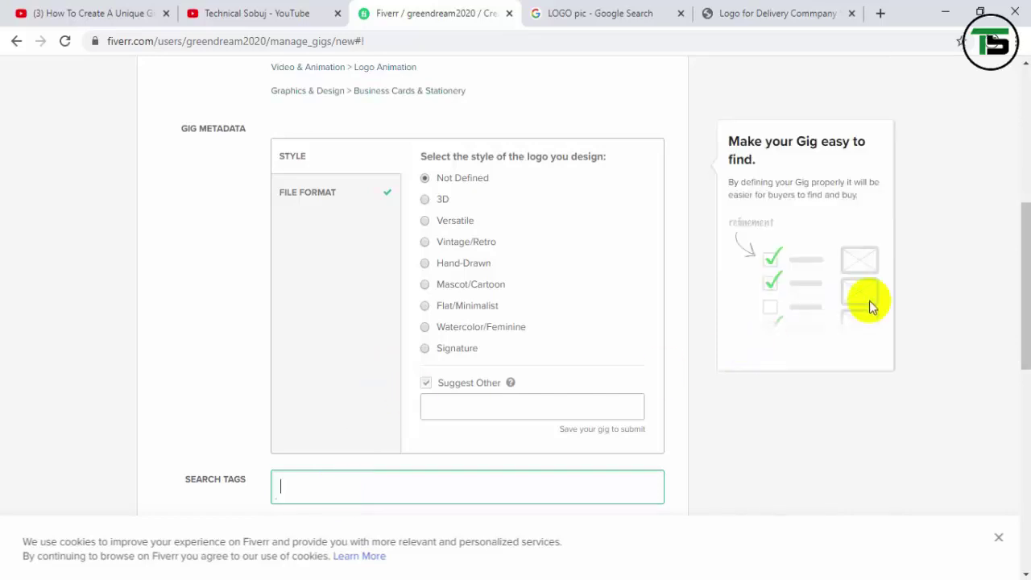
left_click_drag(1021, 276, 1019, 200)
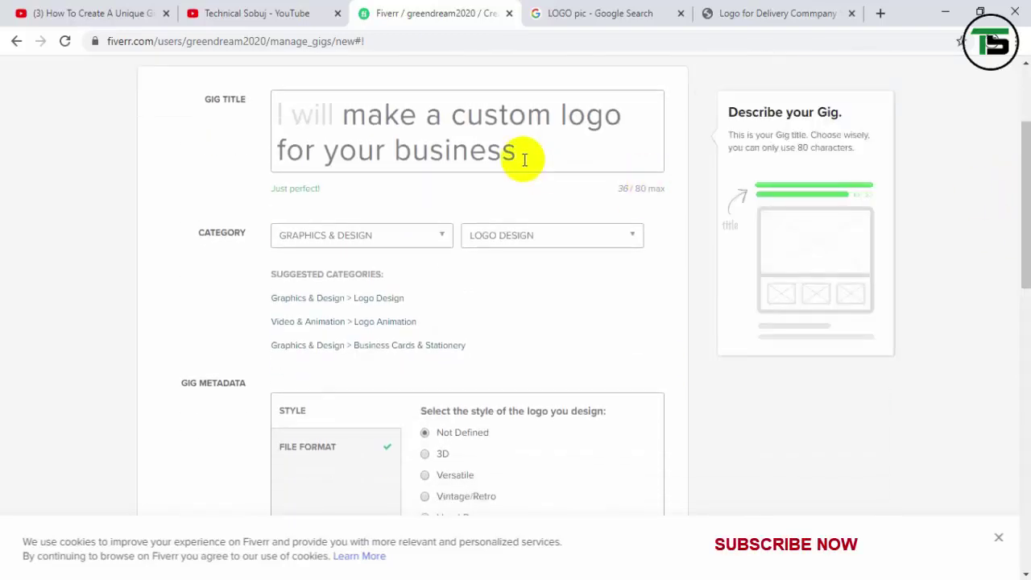
left_click_drag(1014, 237, 1015, 363)
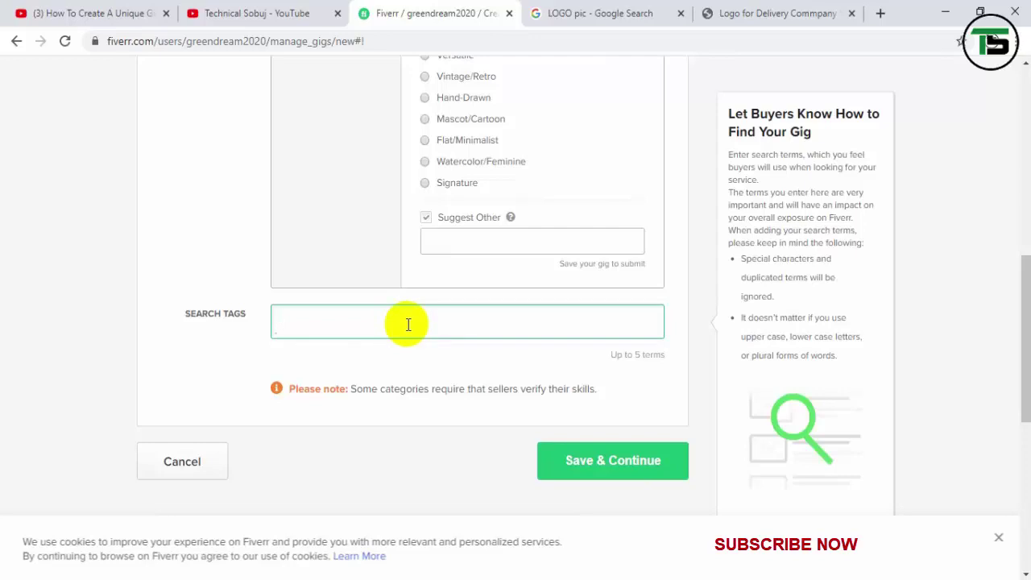
scroll(320, 158, "down", 2)
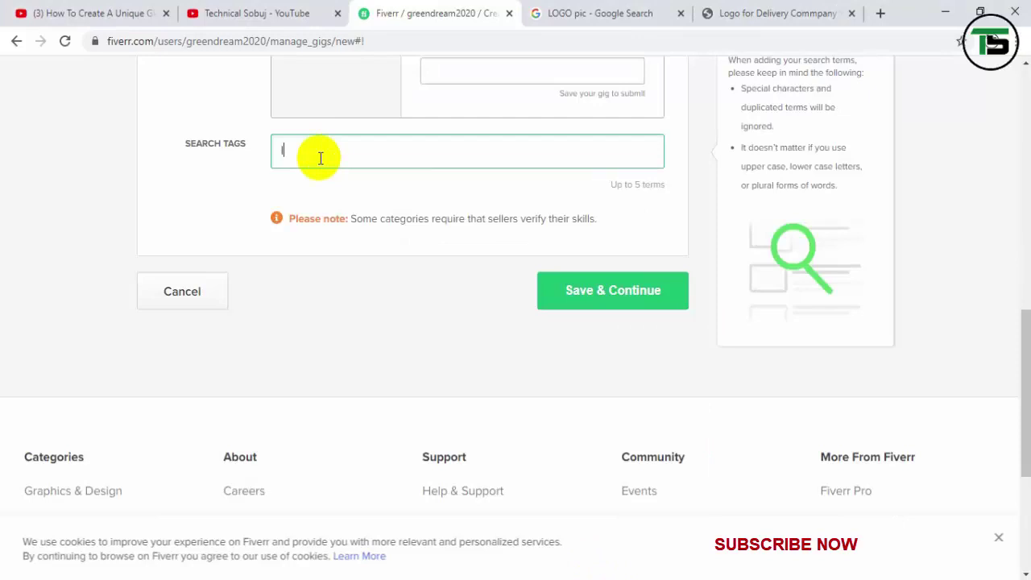
type("ogo")
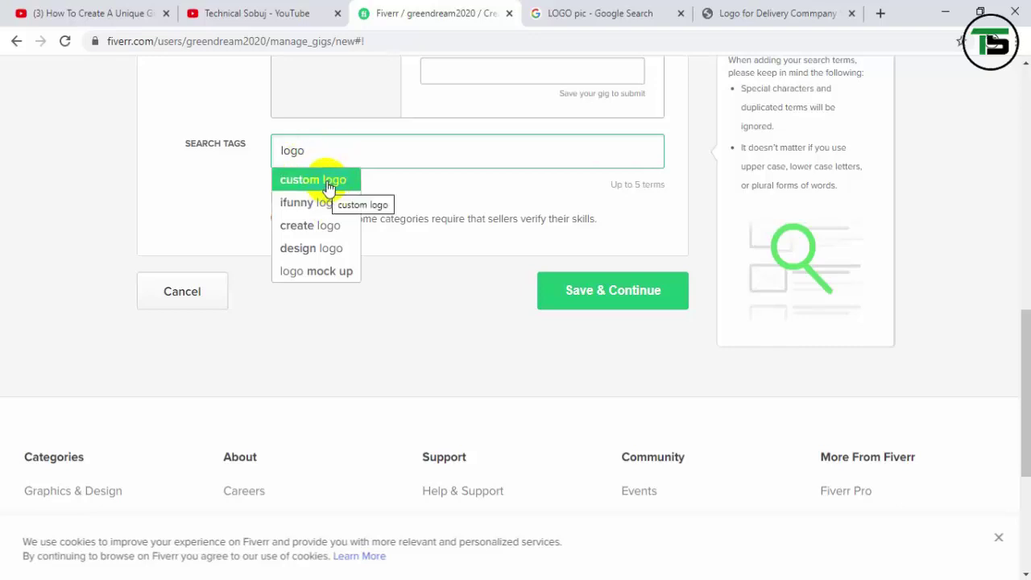
left_click(319, 232)
Enter "logo" again and add the suggested term "custom logo" as the second search tag.
left_click(395, 152)
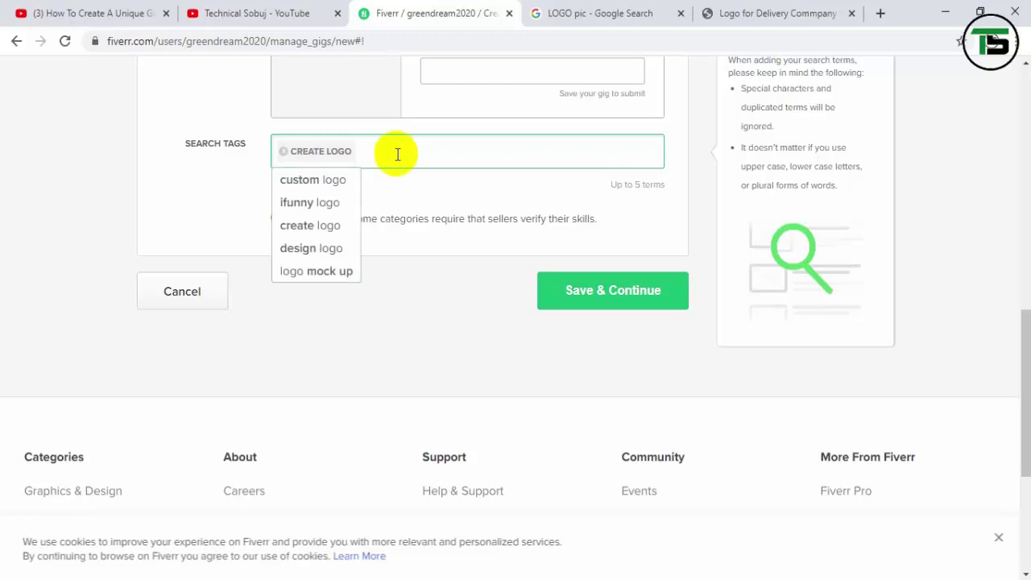
type("logo")
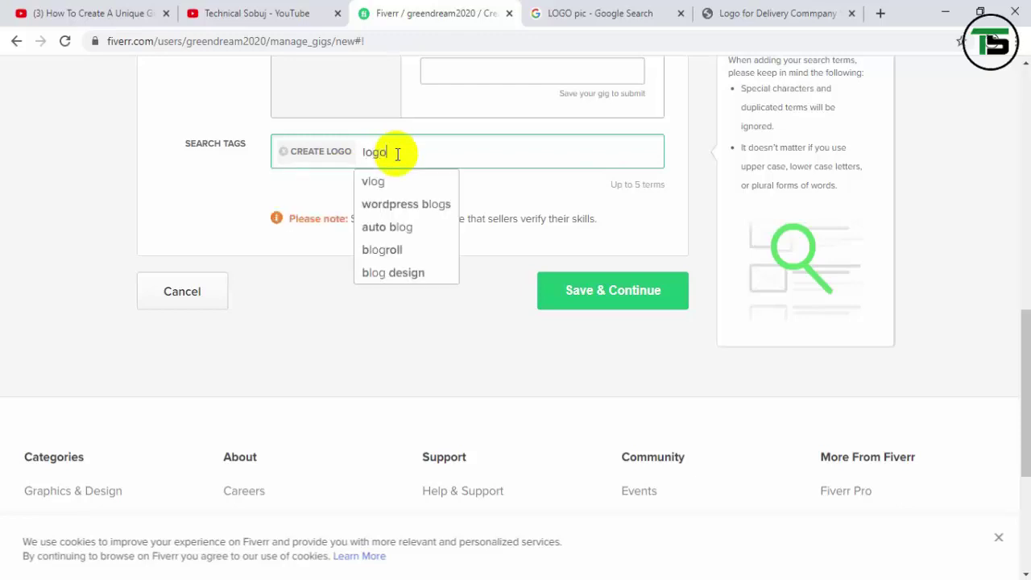
left_click(398, 182)
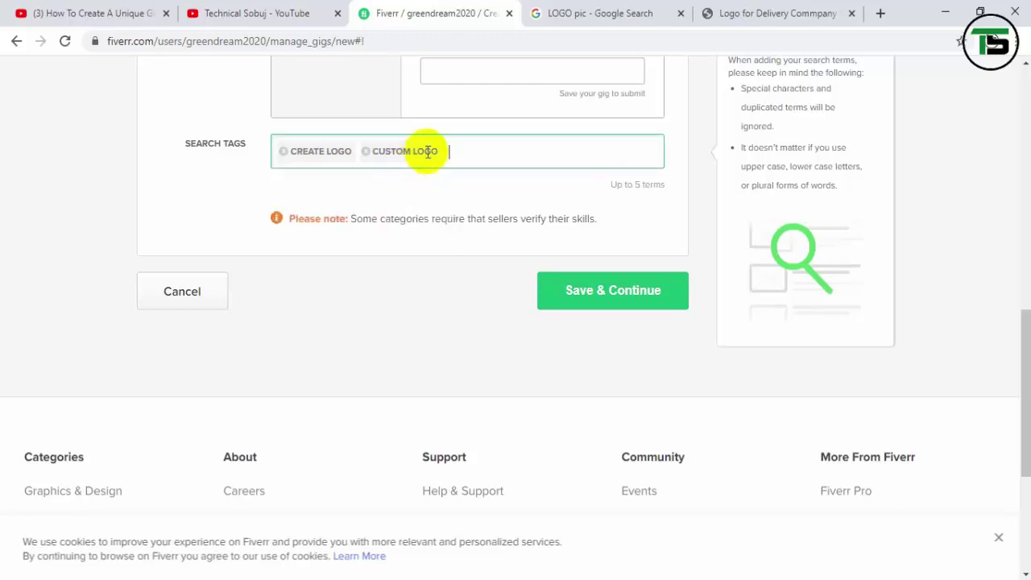
Pick "design logo" from the suggestions for "logo" as the third search tag, and replace it with "logo mock up".
left_click(462, 150)
type("i")
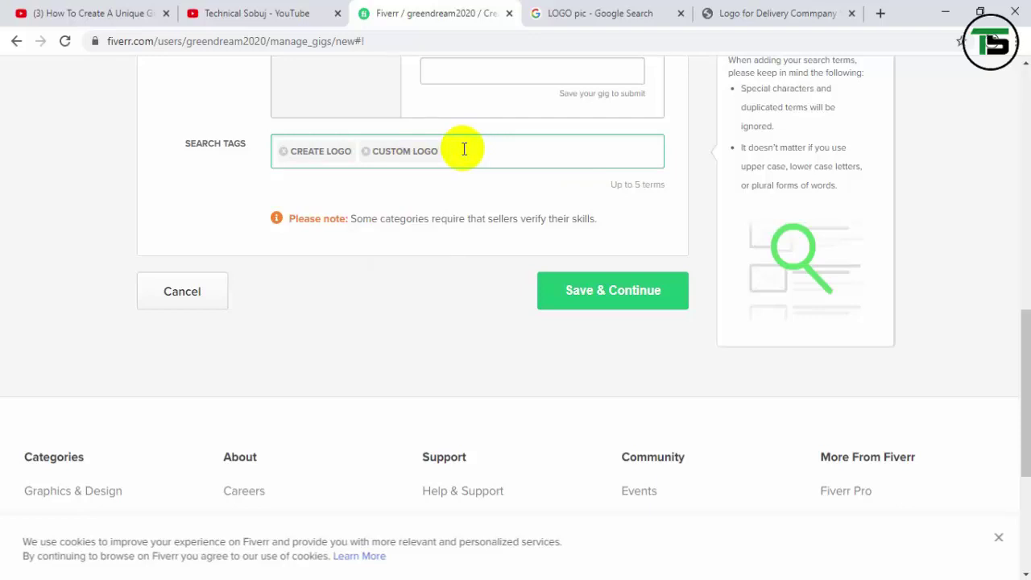
type("ogo")
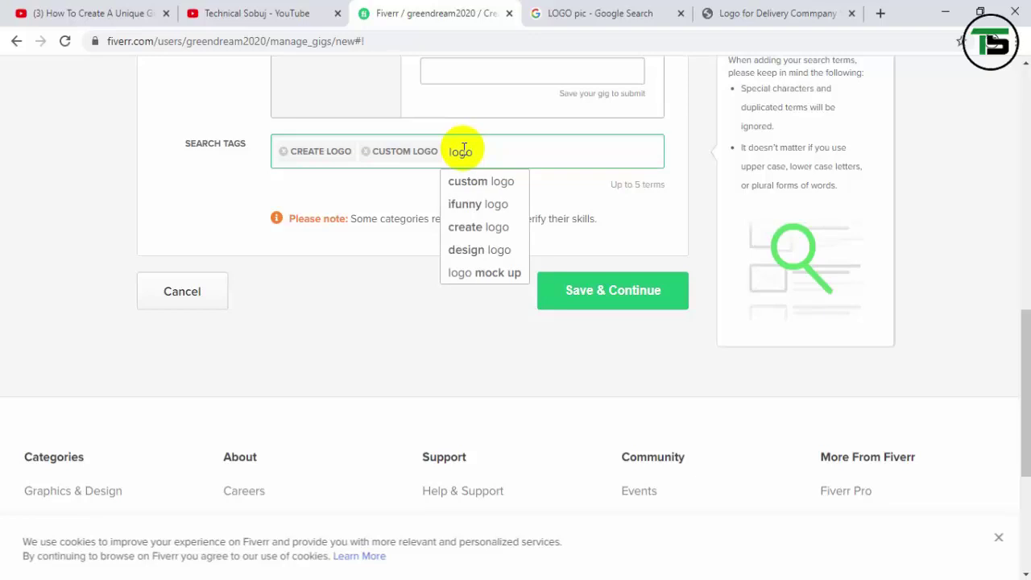
left_click(497, 251)
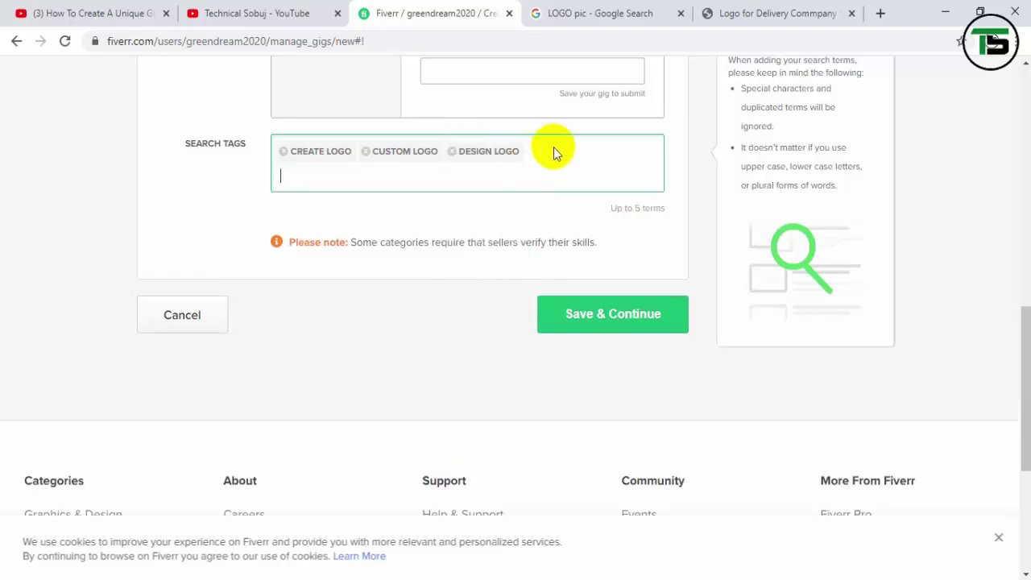
left_click(419, 176)
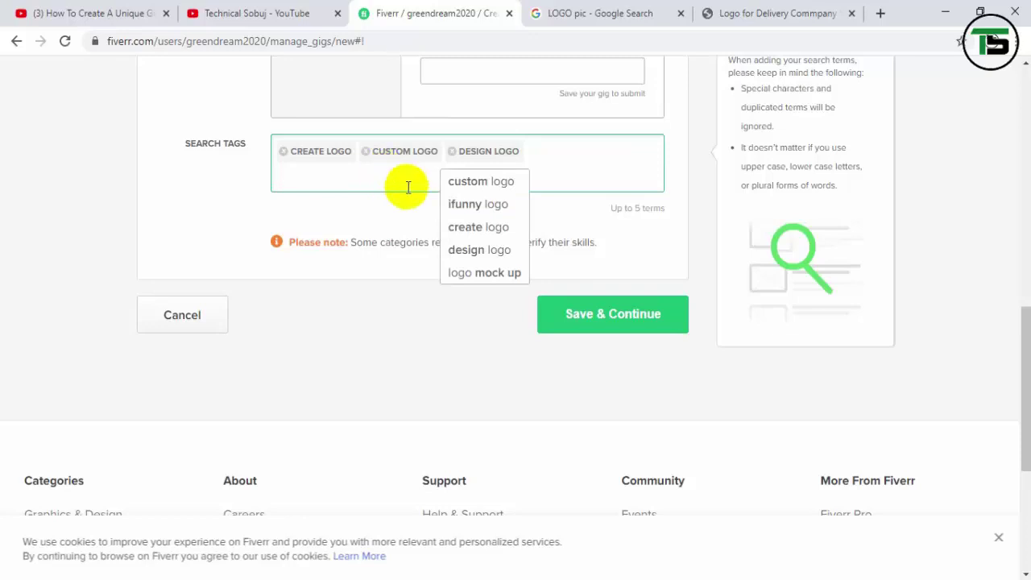
left_click(483, 274)
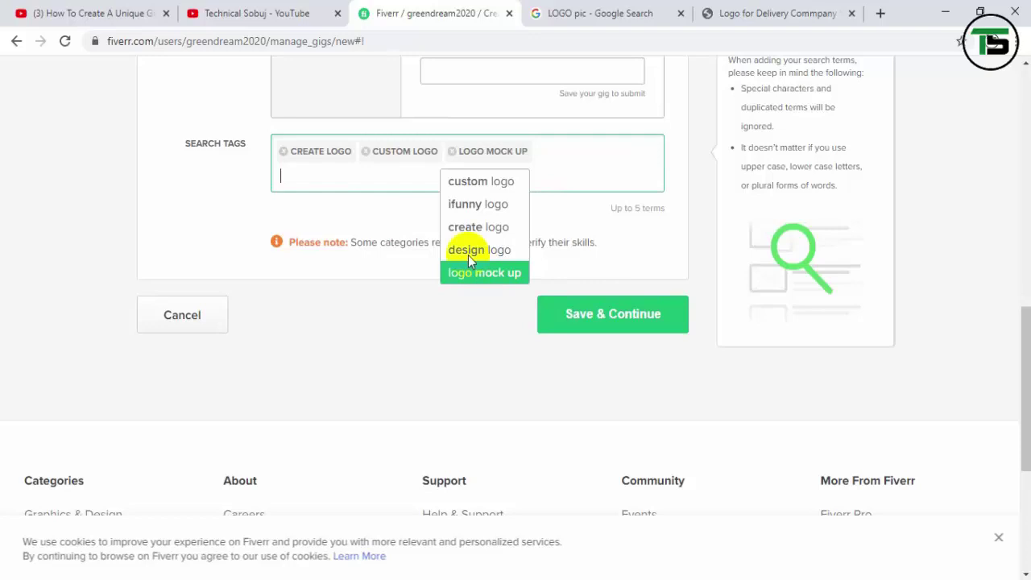
Add "design" as the fourth search tag.
left_click(414, 177)
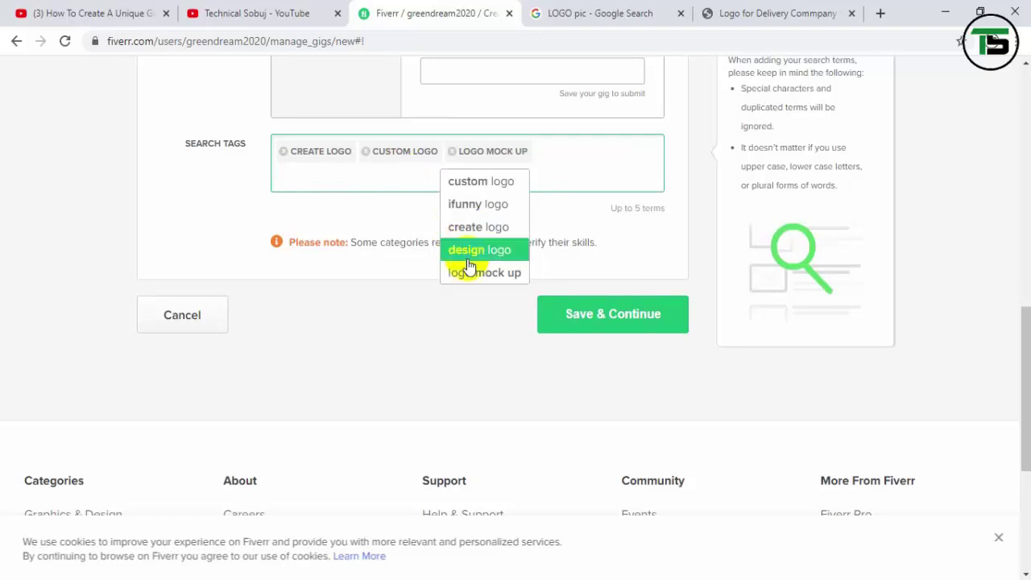
left_click(379, 214)
left_click(388, 174)
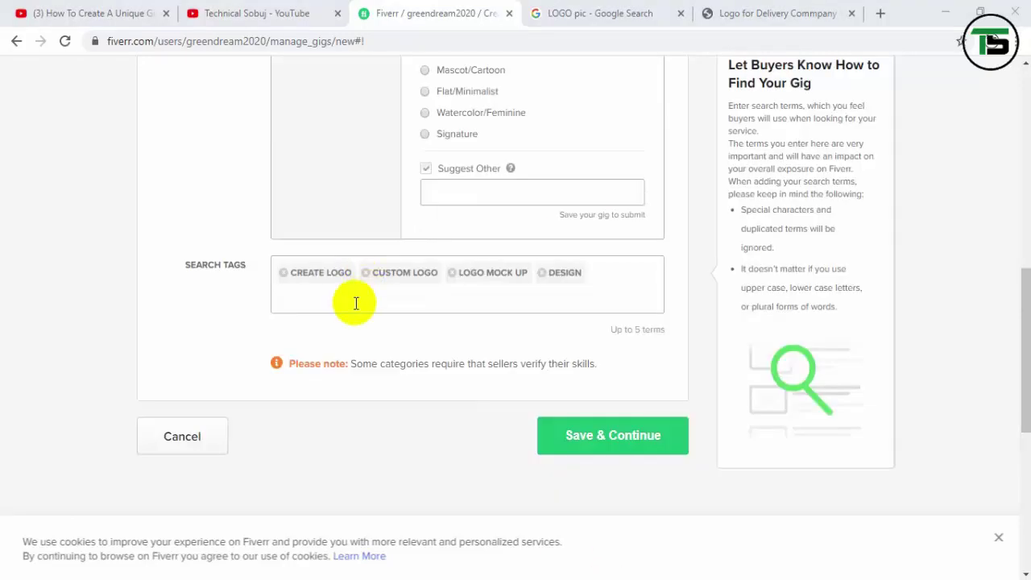
Change the fourth search tag to the suggested "graphics design" and add the suggested term "design a banner" as the fifth tag.
left_click(350, 301)
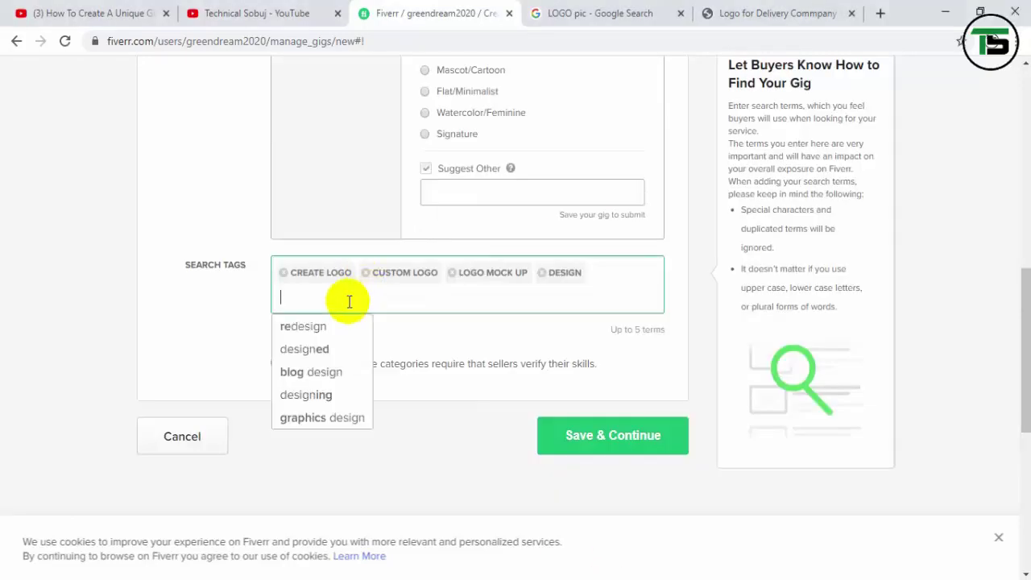
left_click(341, 425)
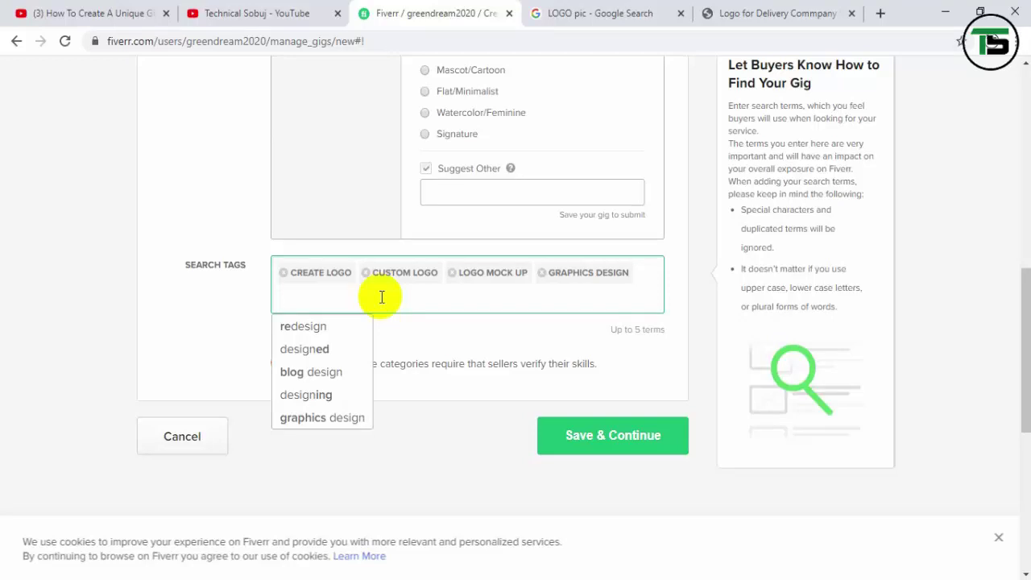
type("l")
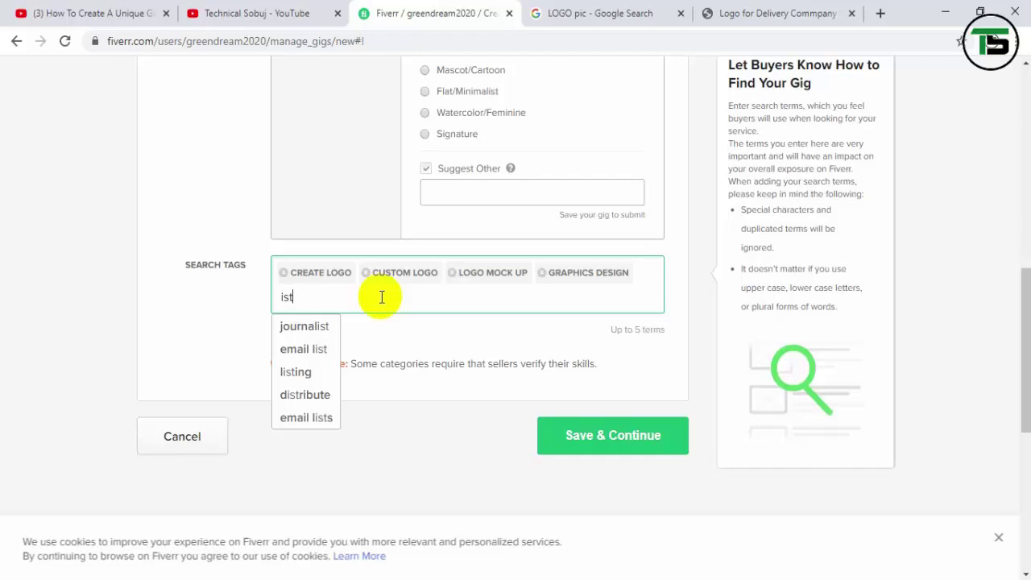
key("BackSpace")
key("BackSpace")
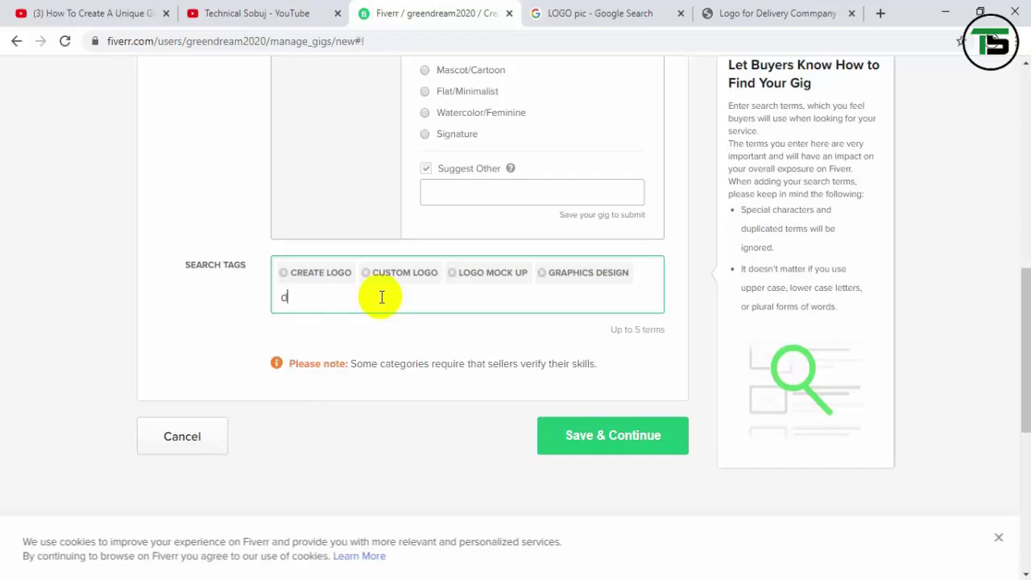
type("design")
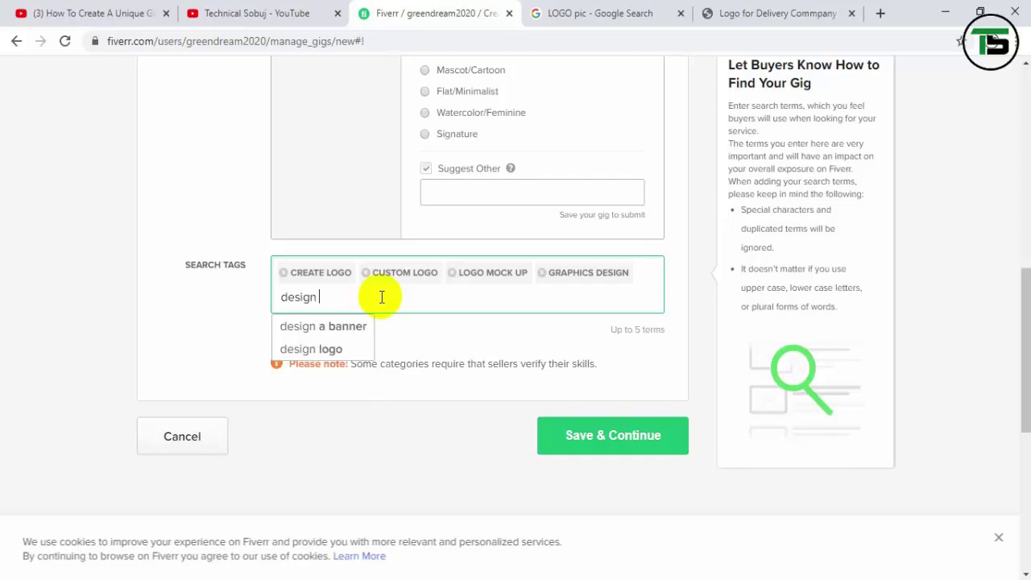
left_click(349, 337)
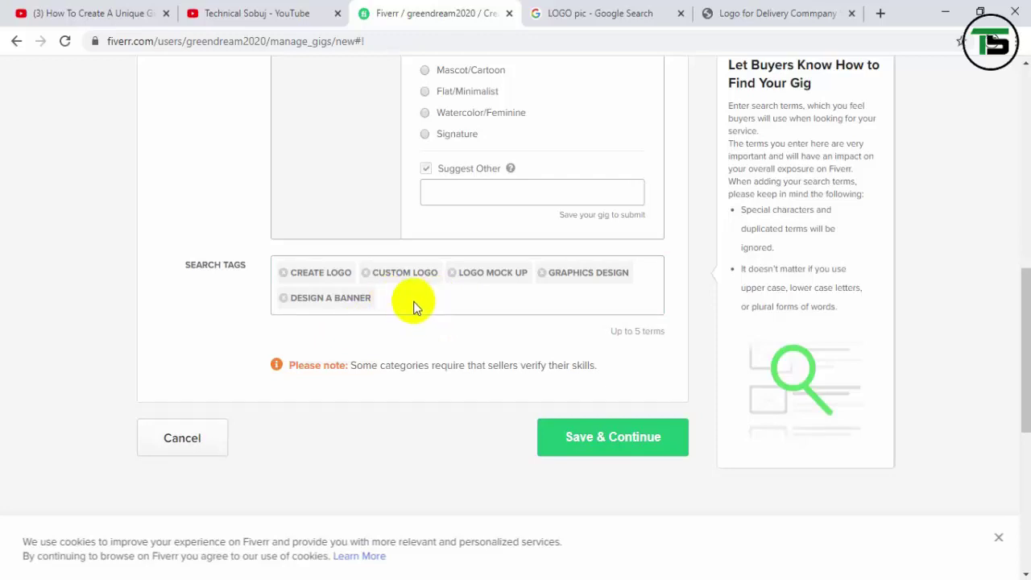
Save the completed Overview section and continue to the Pricing section of the gig.
left_click(1024, 330)
mouse_move(1023, 330)
left_mouse_down()
mouse_move(1020, 295)
mouse_move(1016, 338)
left_mouse_up()
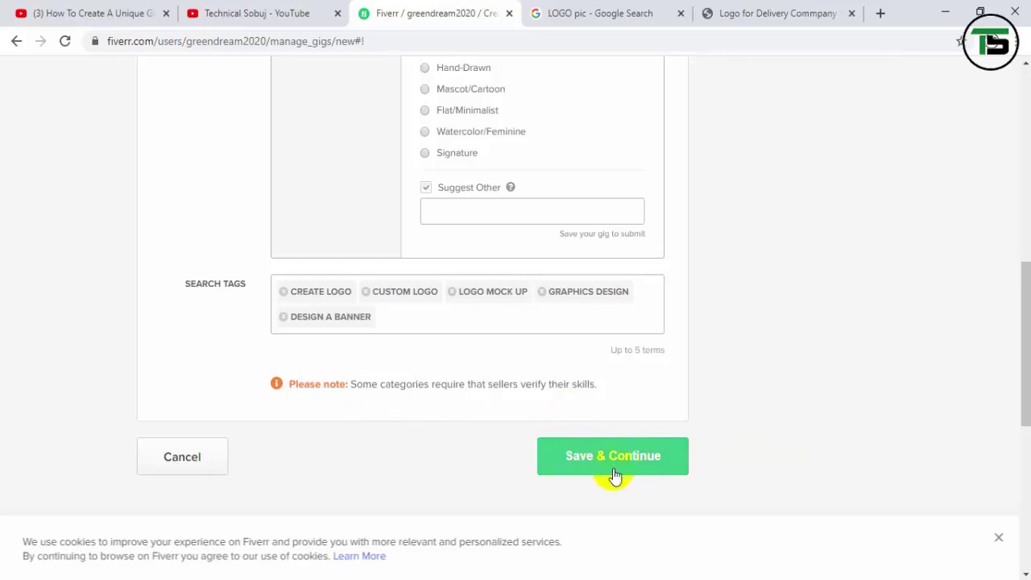
left_click(582, 466)
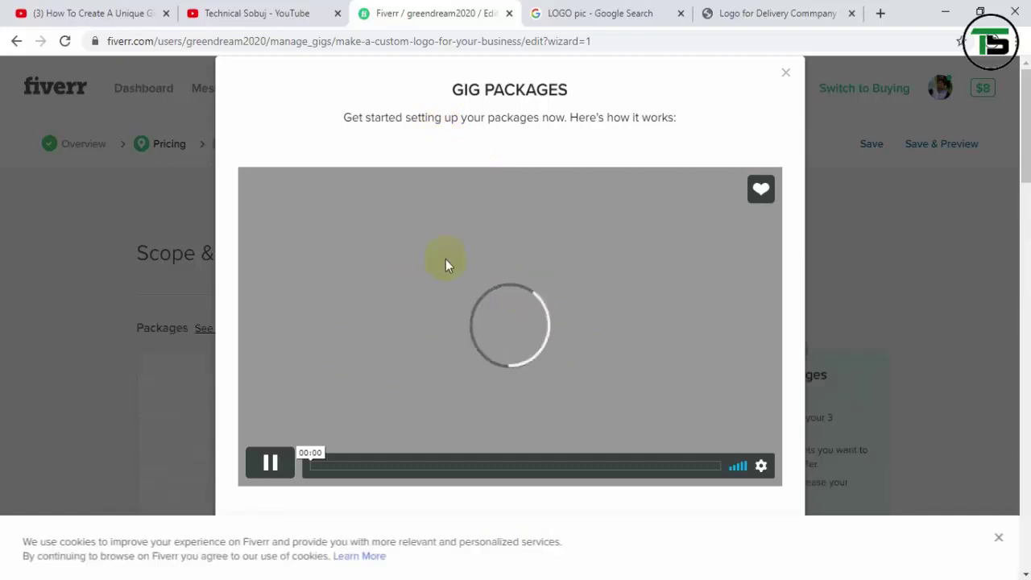
Look through the Gig Packages introduction and its video, and dismiss the introduction.
left_click(549, 322)
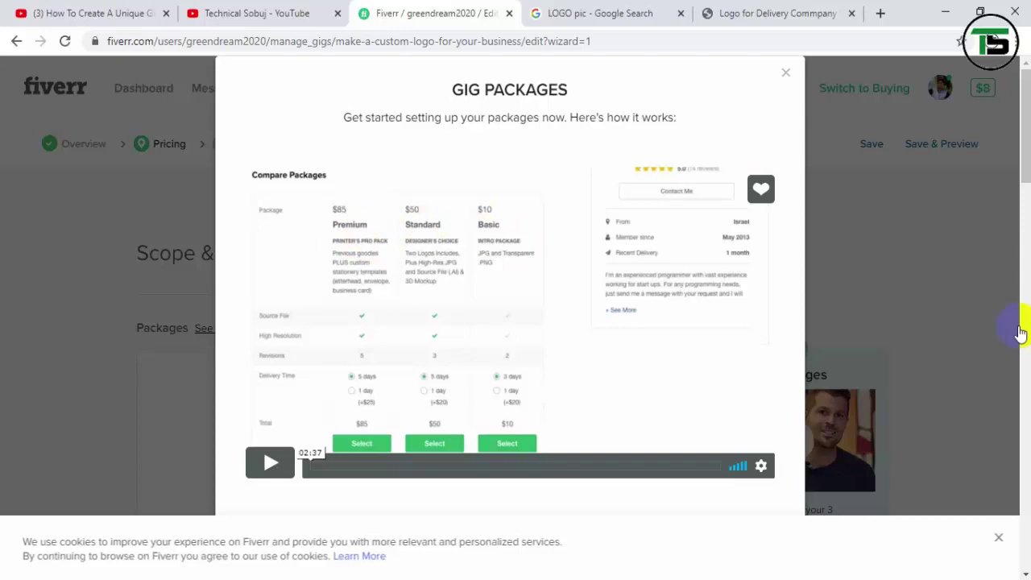
mouse_move(1024, 142)
left_mouse_down()
mouse_move(1021, 203)
mouse_move(1021, 134)
left_mouse_up()
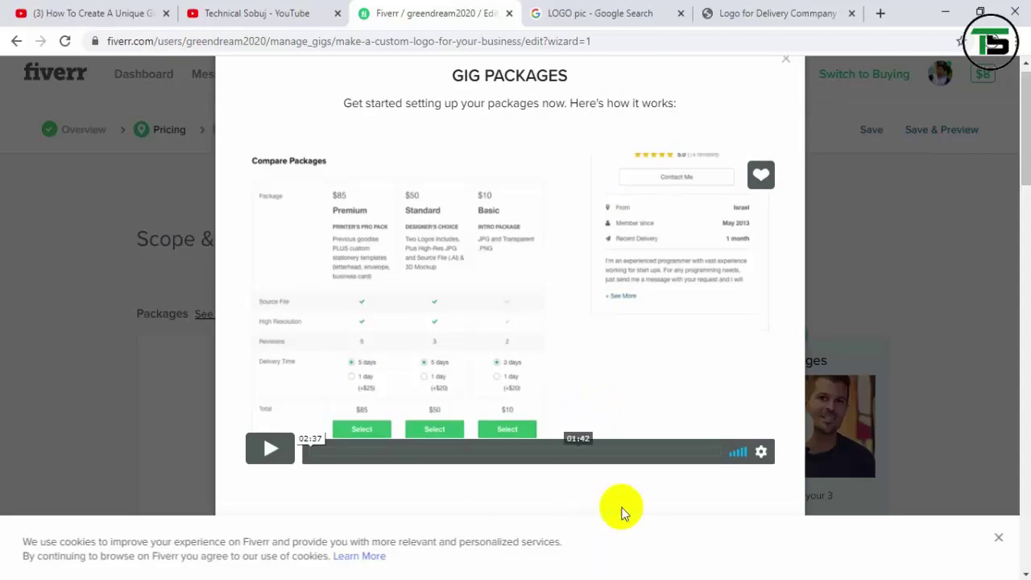
scroll(528, 360, "down", 1)
left_click(528, 360)
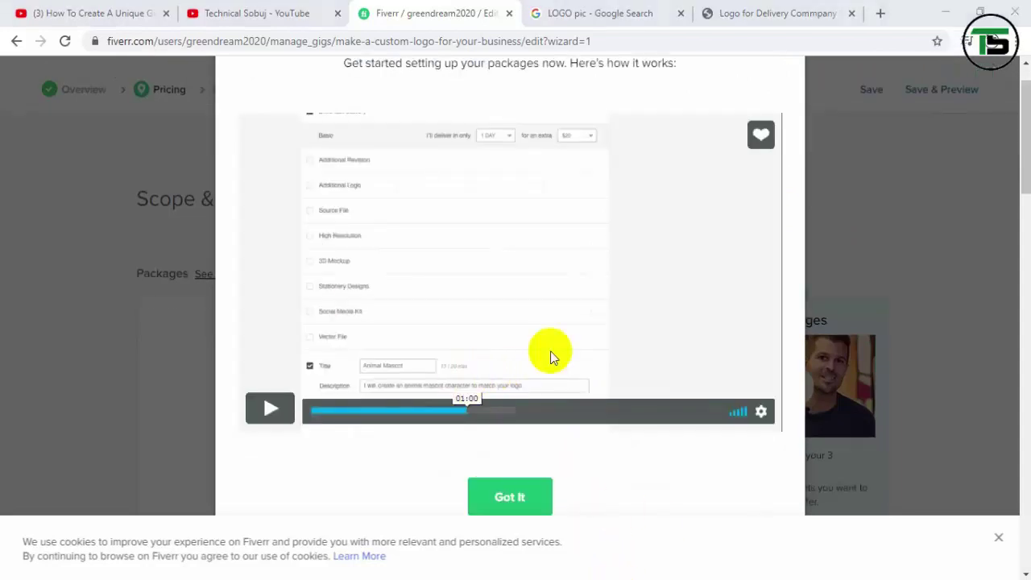
mouse_move(1026, 157)
left_mouse_down()
mouse_move(1023, 175)
mouse_move(1026, 157)
left_mouse_up()
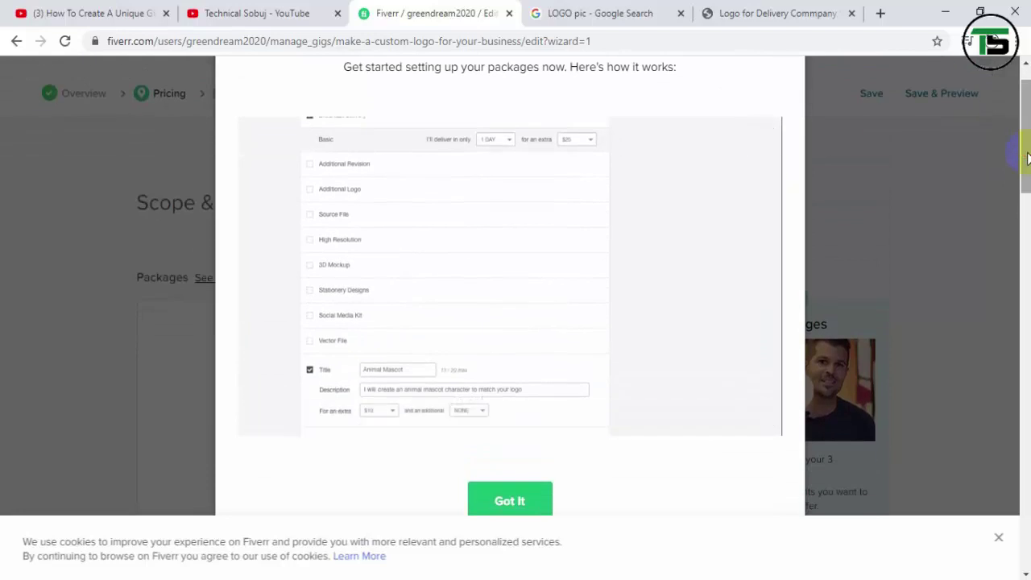
left_click_drag(1026, 157, 1026, 153)
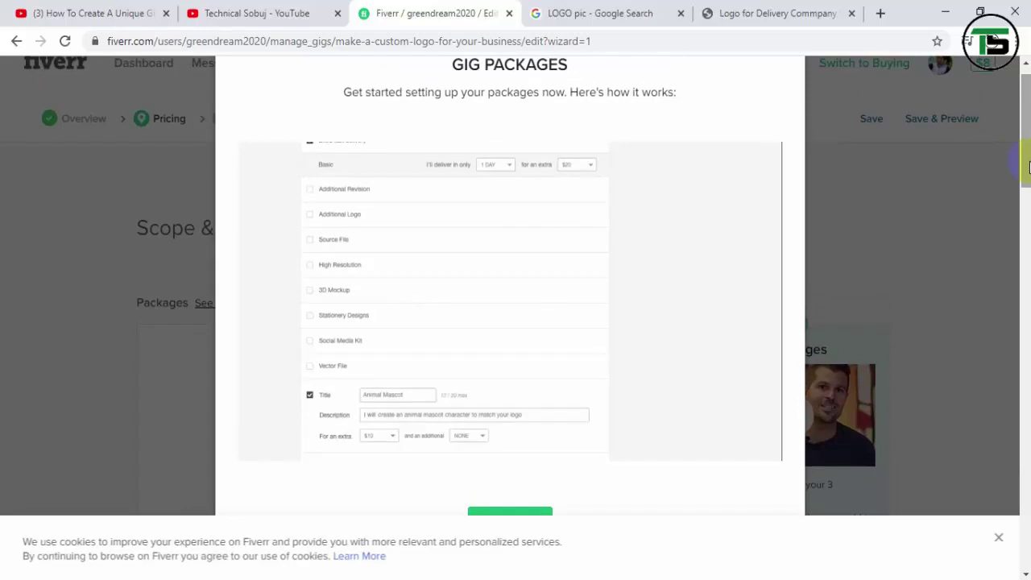
scroll(1028, 165, "down", 2)
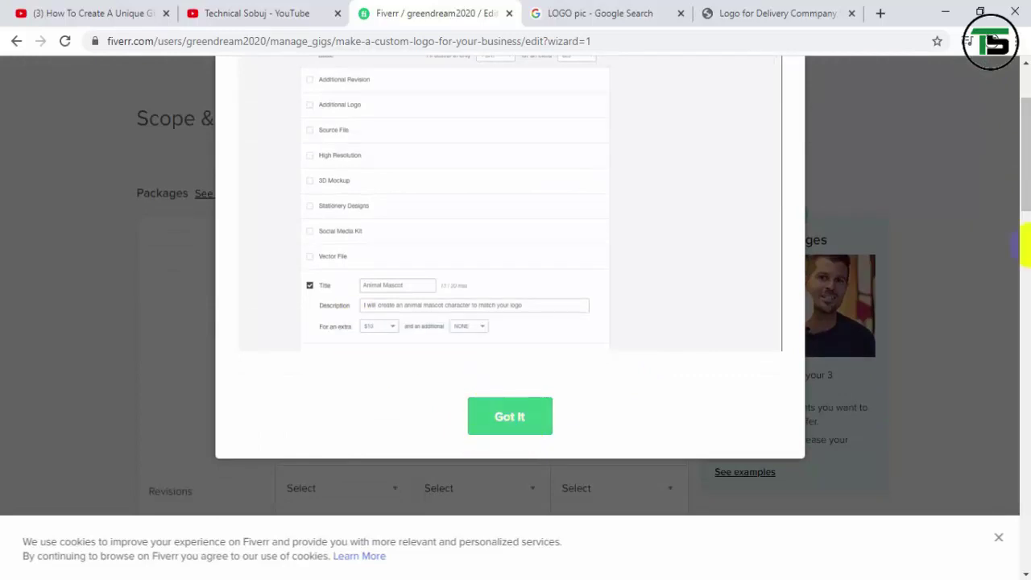
scroll(1025, 184, "up", 3)
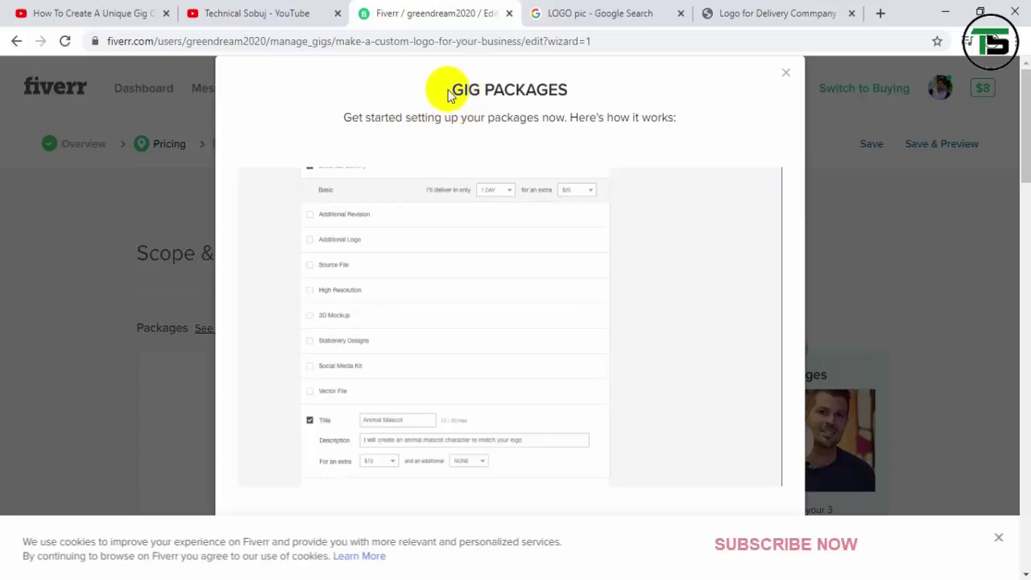
left_click_drag(452, 90, 535, 90)
left_click_drag(367, 119, 371, 119)
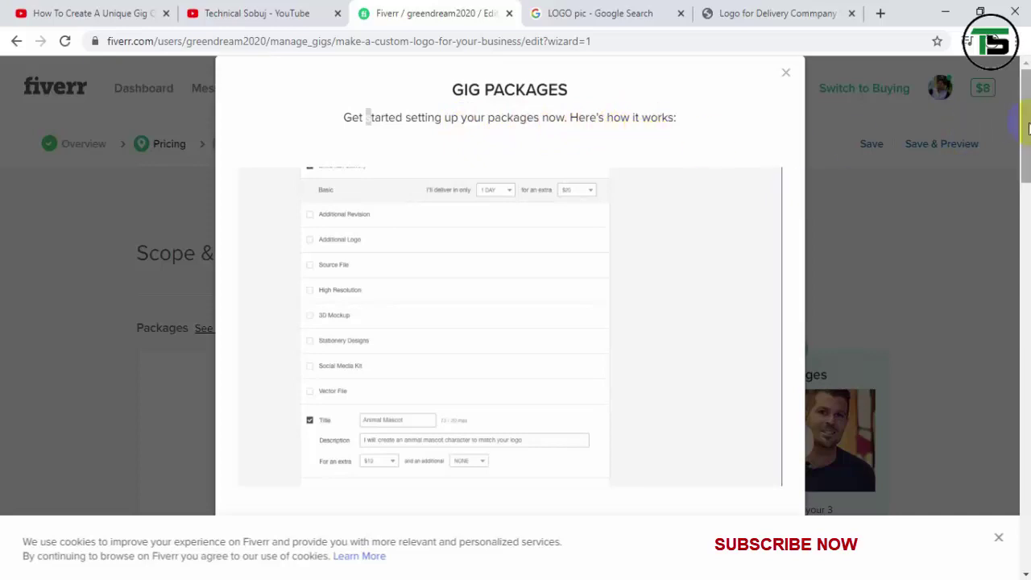
left_click_drag(1023, 129, 1021, 203)
left_click(510, 215)
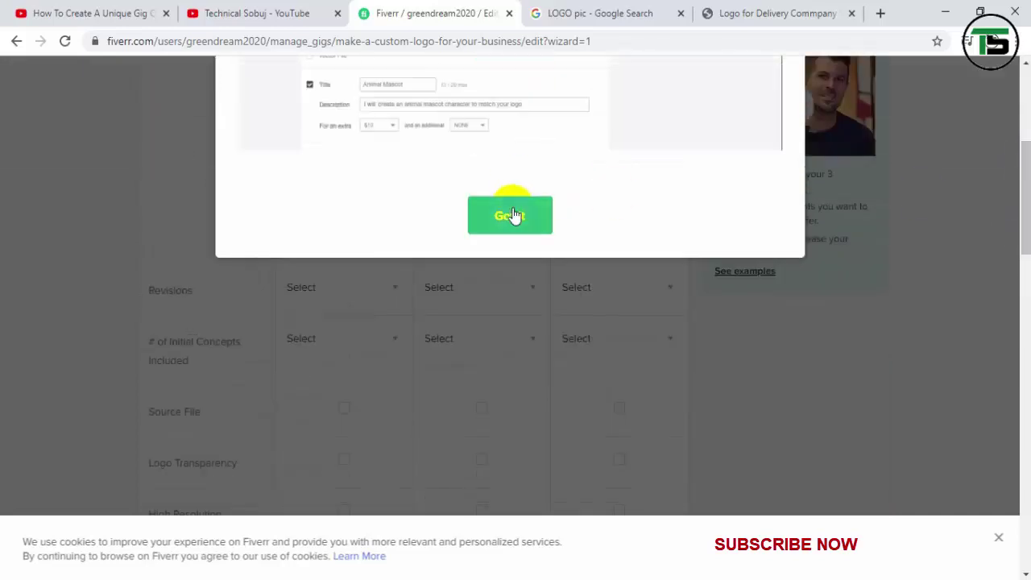
Look over the Packages table down to its price row and the options under My Gig Extras.
left_click_drag(1019, 207, 1021, 183)
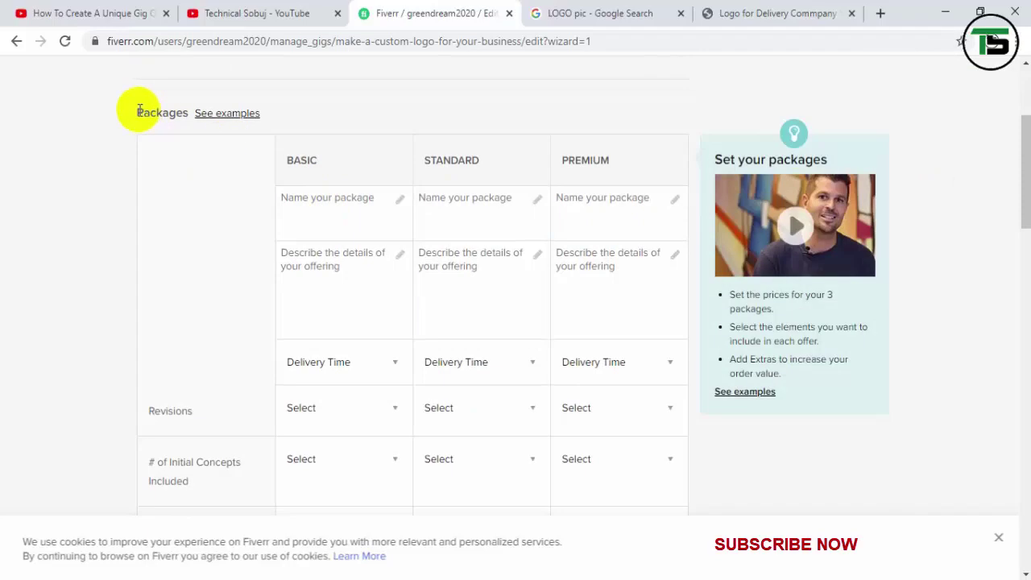
left_click_drag(150, 115, 177, 115)
left_click(187, 113)
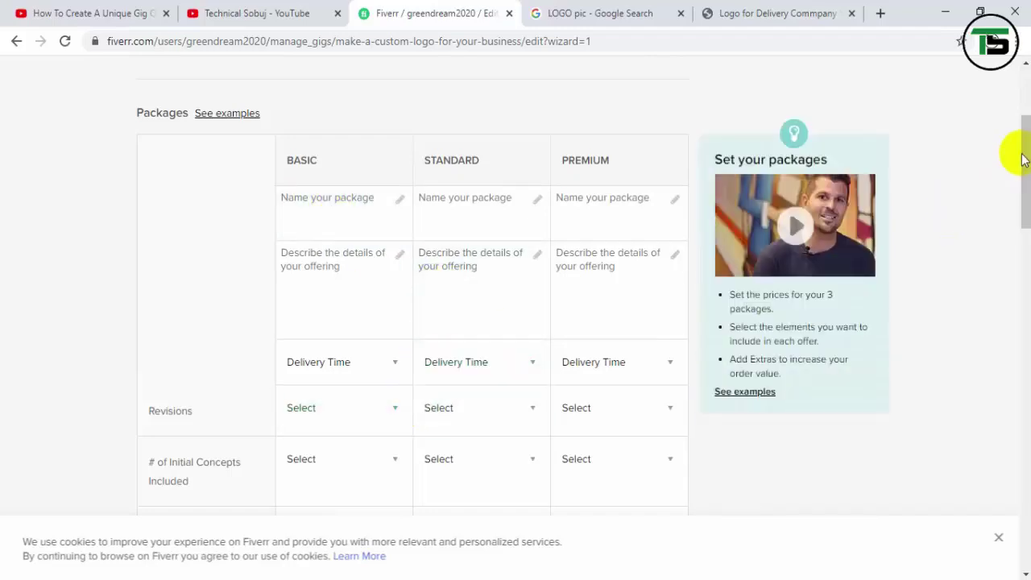
left_click_drag(1014, 154, 1013, 256)
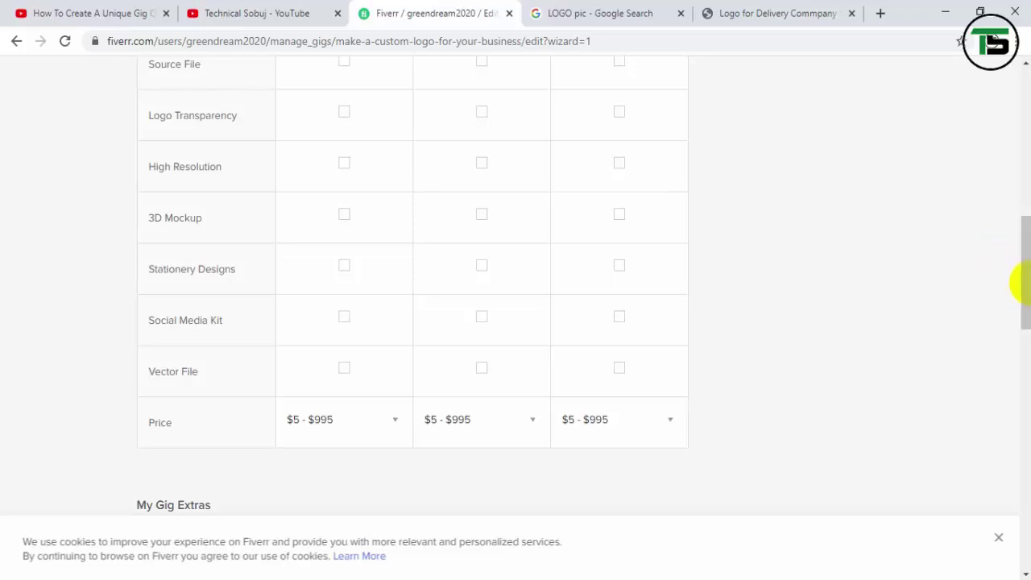
left_click_drag(1024, 302, 1022, 336)
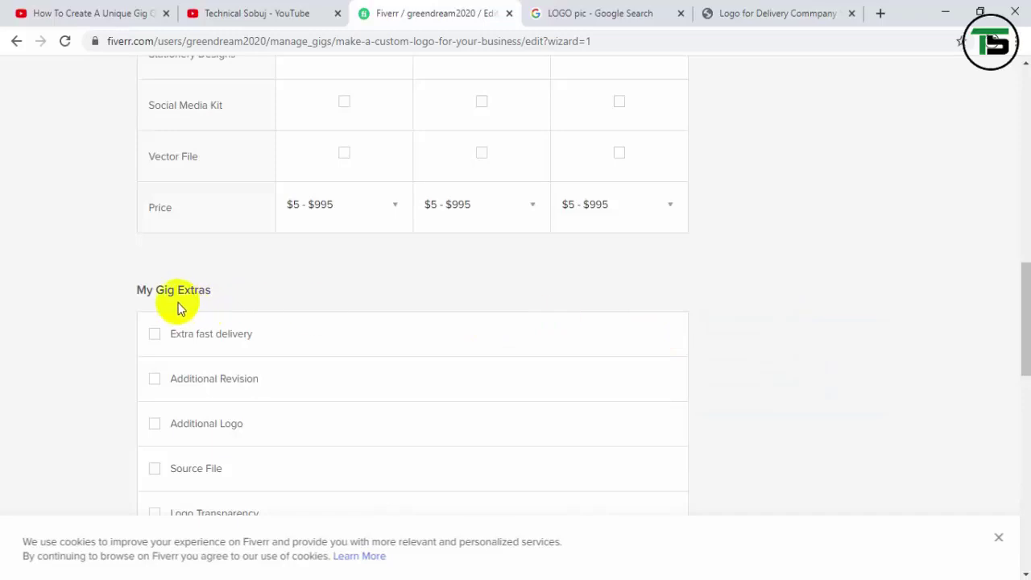
mouse_move(165, 342)
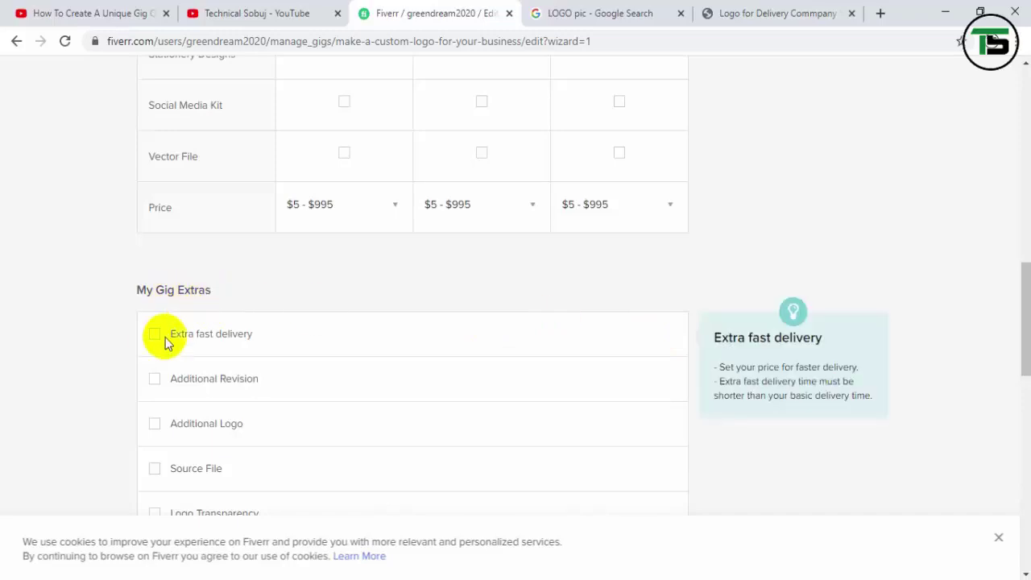
mouse_move(195, 383)
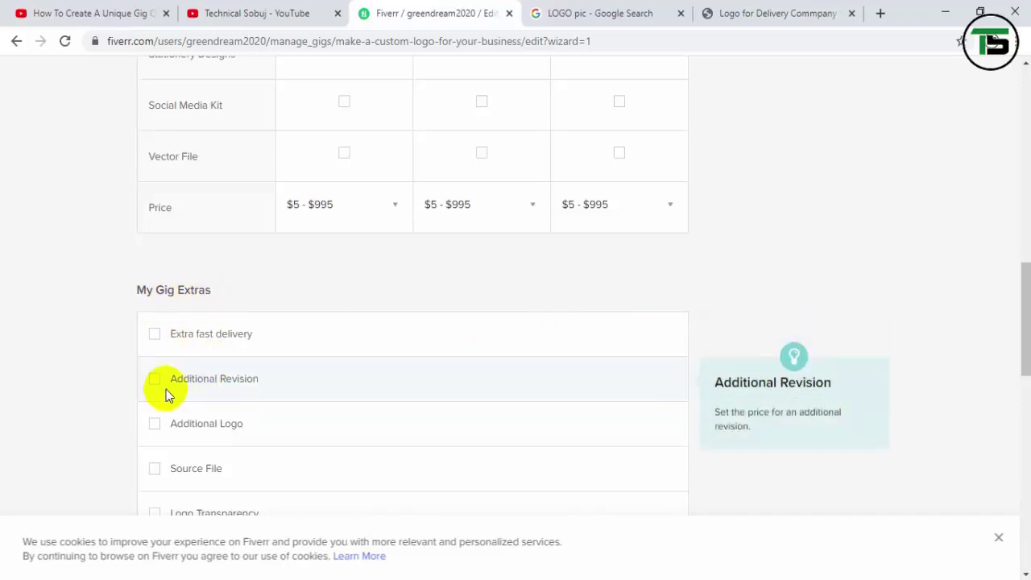
mouse_move(245, 413)
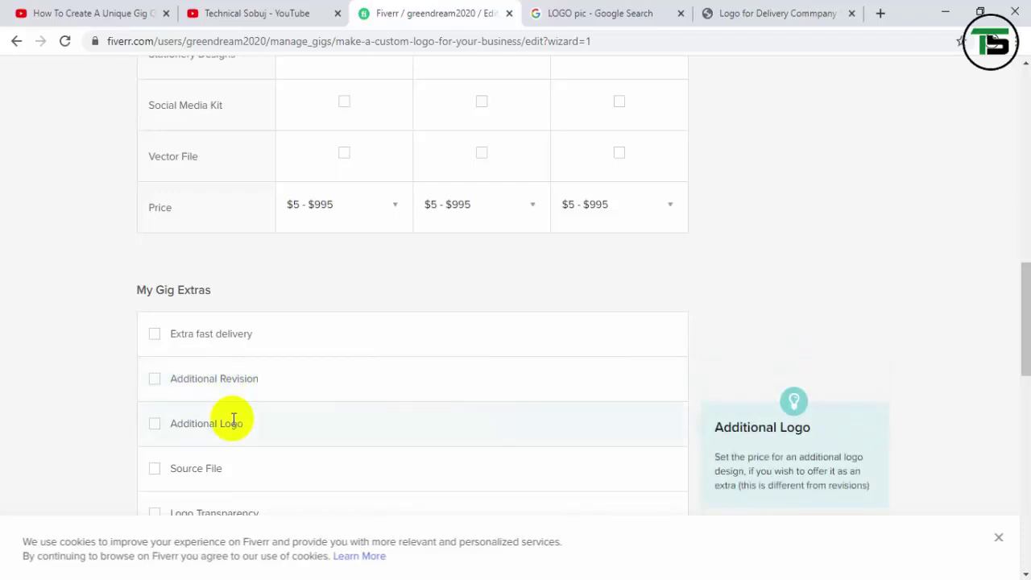
left_click_drag(1019, 314, 1028, 161)
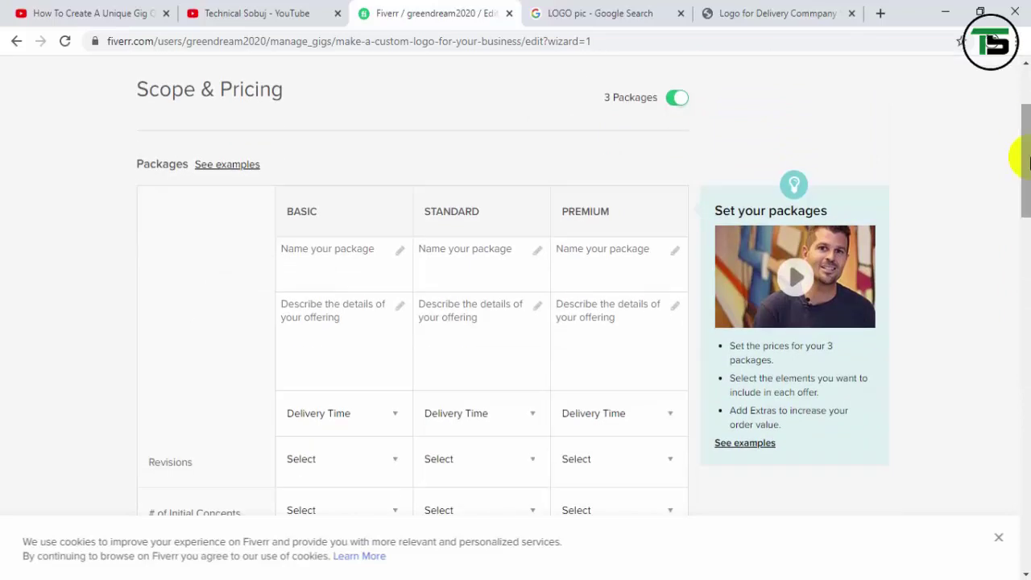
Examine the Basic, Standard and Premium package columns and their name fields.
left_click(352, 253)
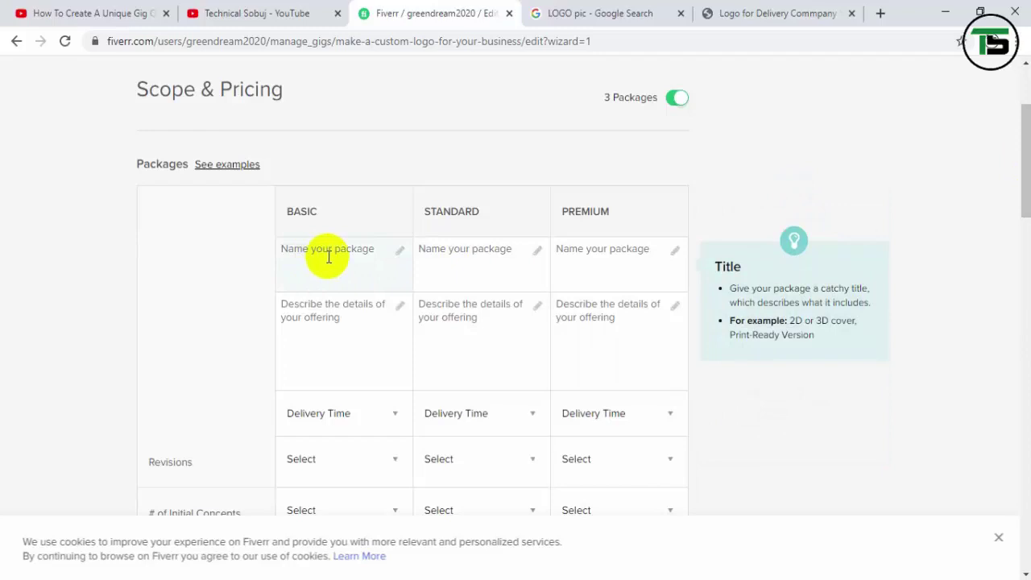
left_click(362, 255)
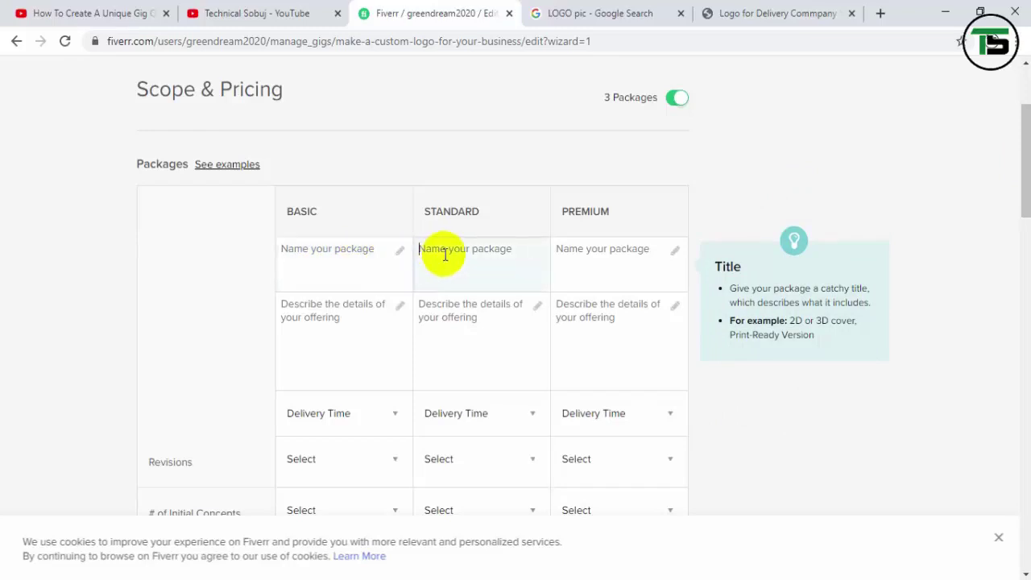
left_click(325, 211)
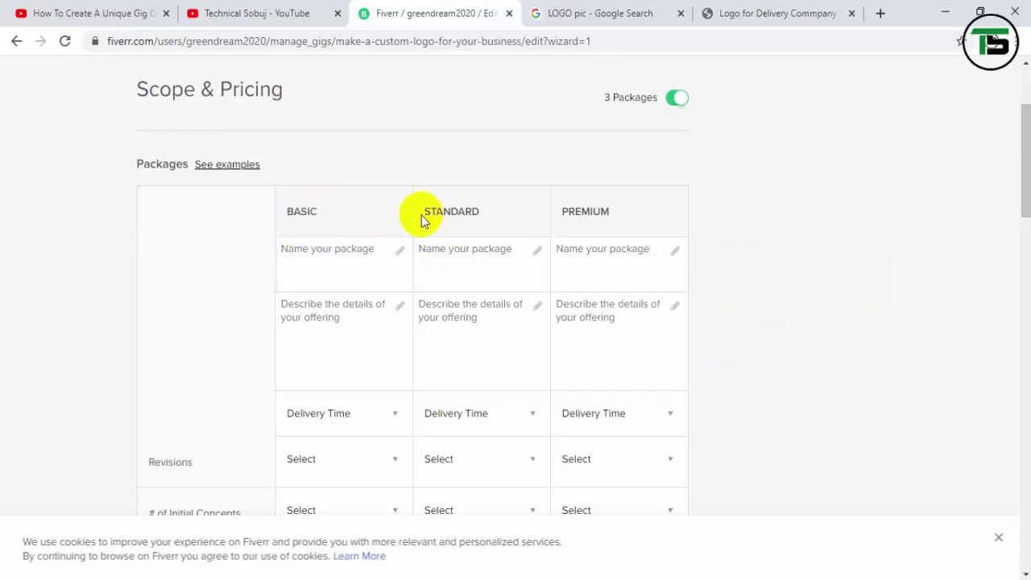
left_click(420, 253)
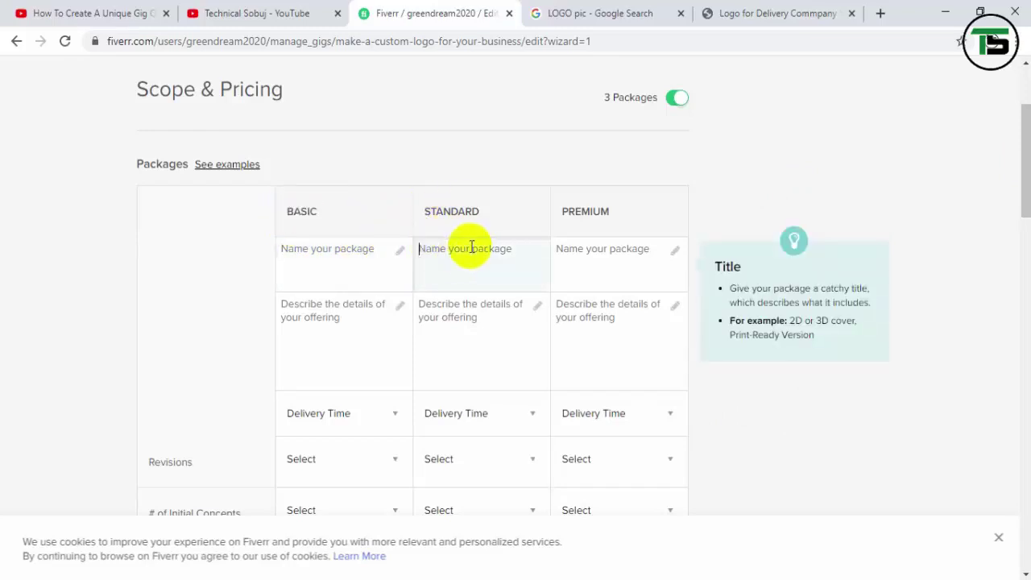
left_click(282, 258)
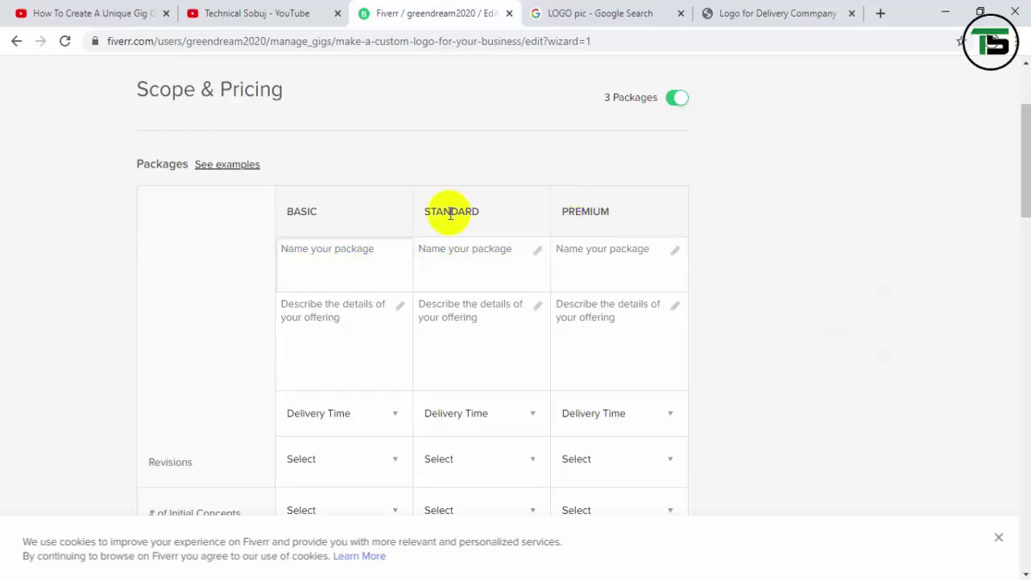
left_click_drag(425, 211, 475, 209)
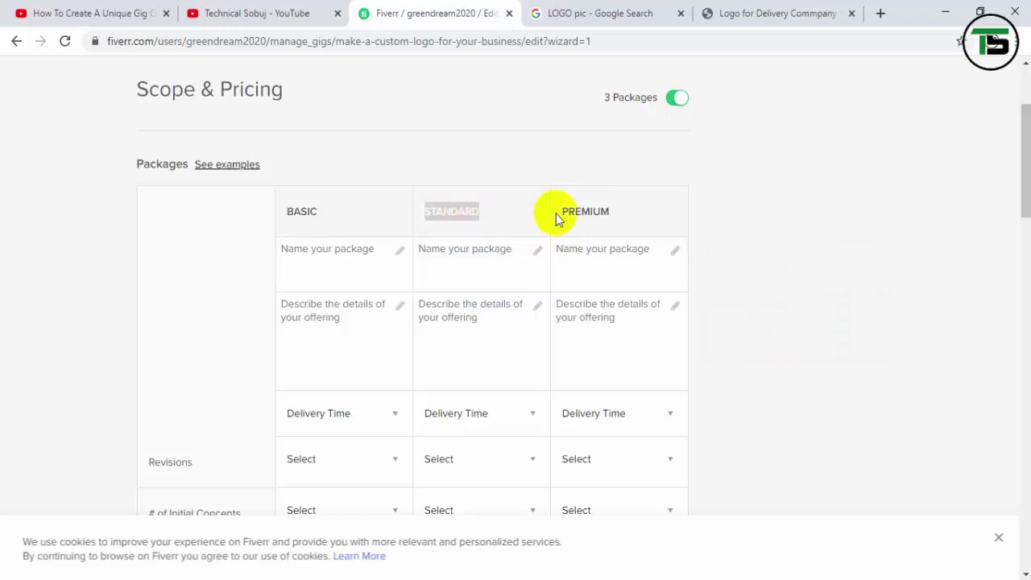
left_click_drag(562, 211, 594, 211)
left_click_drag(285, 209, 345, 216)
key("ctrl+c")
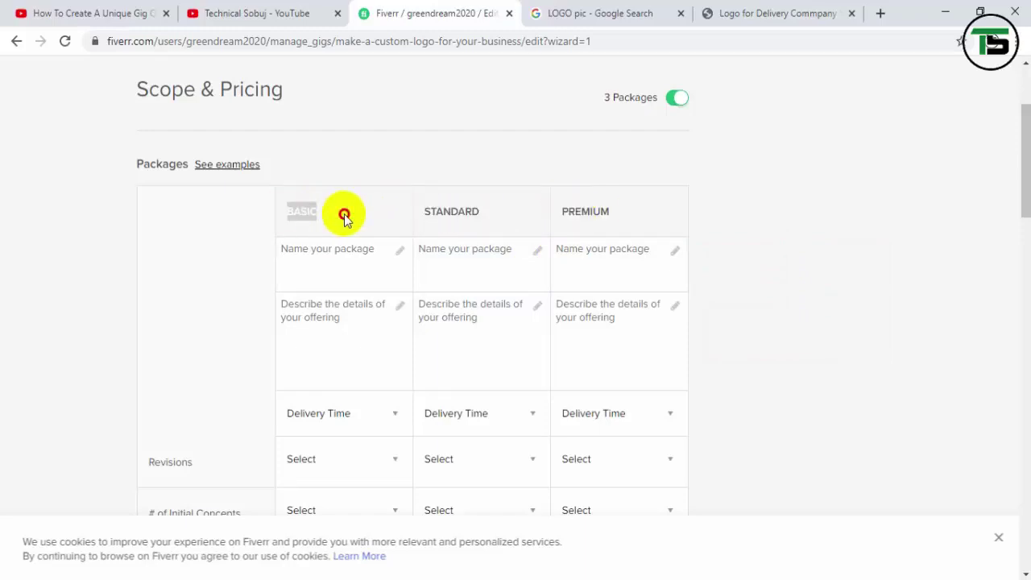
Name the Basic package "1 LOGO, SINGLE PAGE WEB/APP DESIGN".
left_click(351, 276)
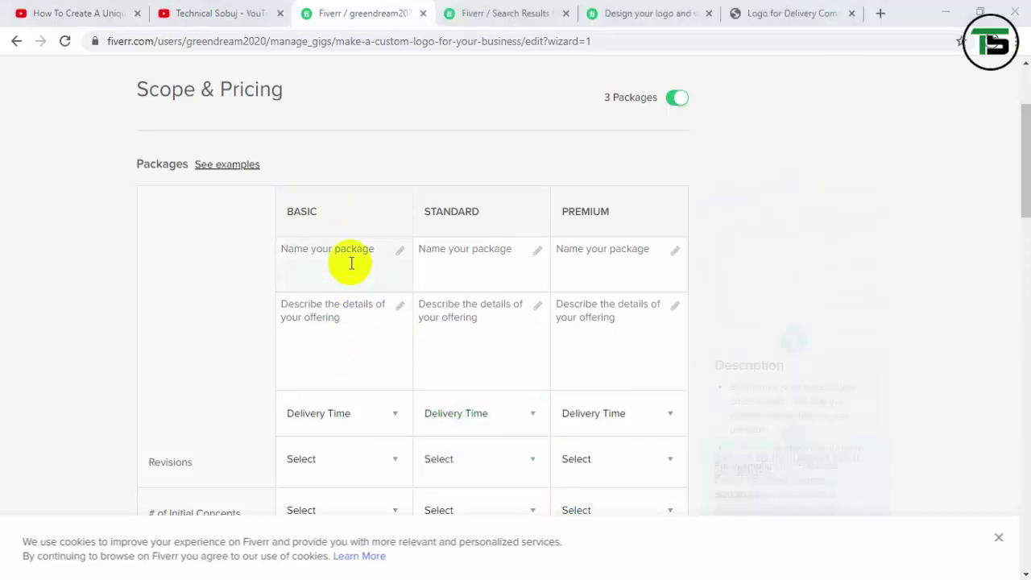
left_click(330, 262)
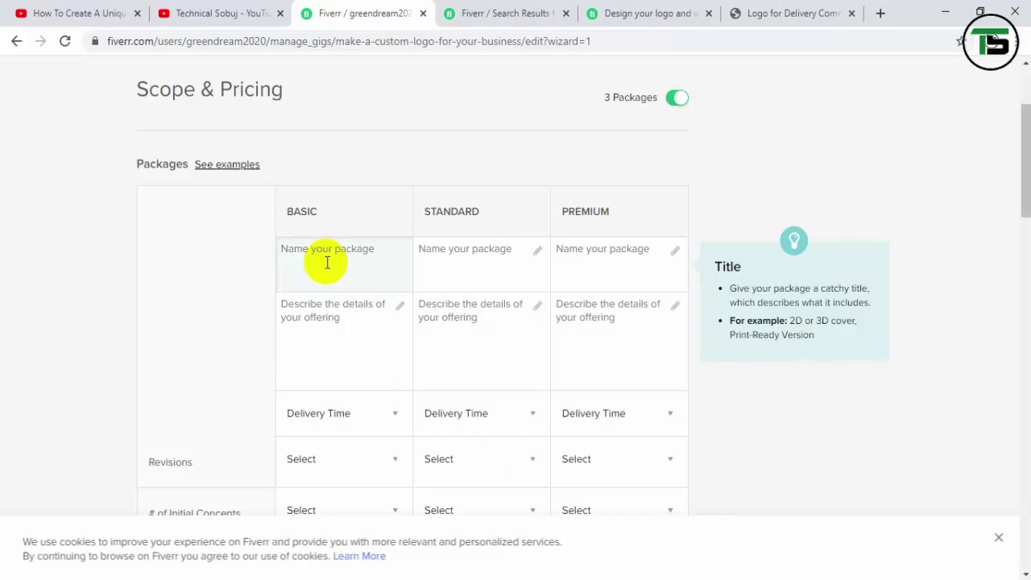
type("1 LOGO, SINGLE PAGE WEB/APP DESIGN")
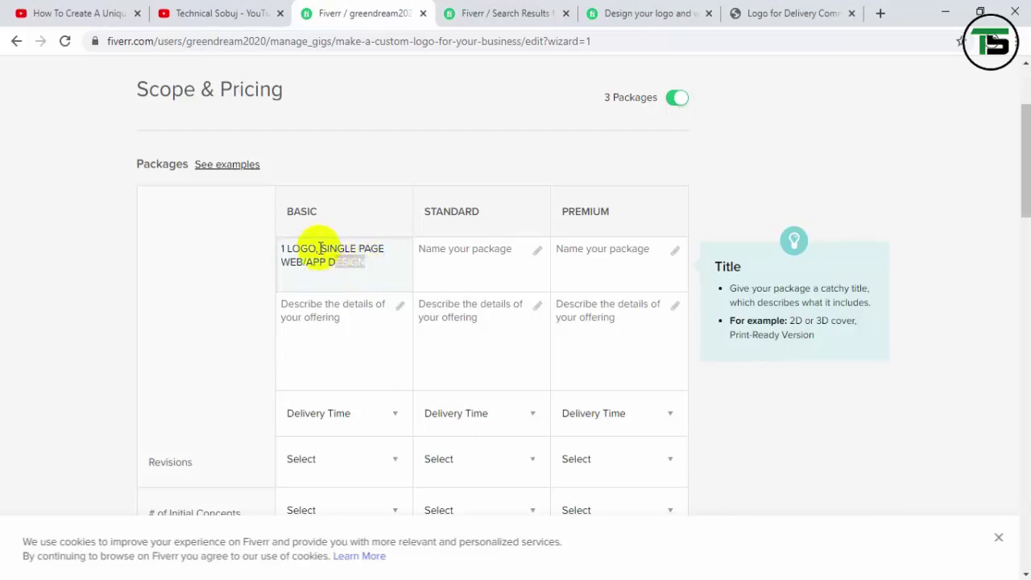
Review the wording of the Basic package's name and the empty Standard package name field.
left_click(318, 250)
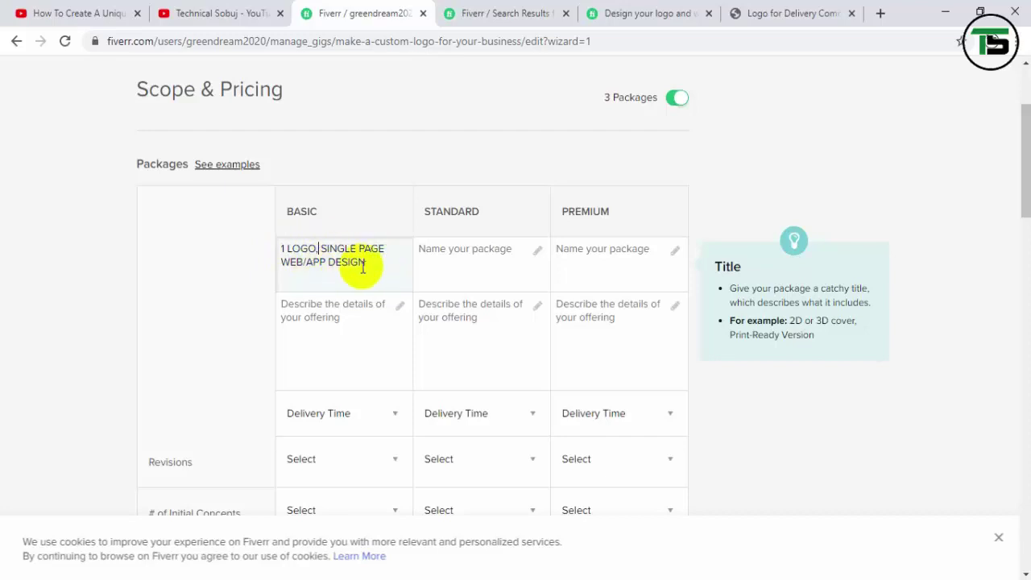
left_click(348, 268)
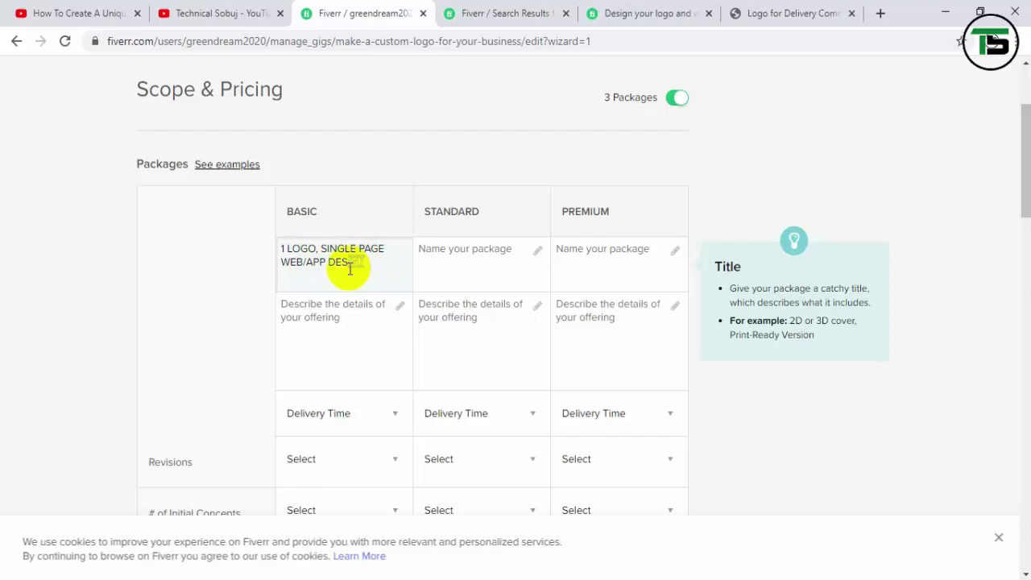
left_click(369, 267)
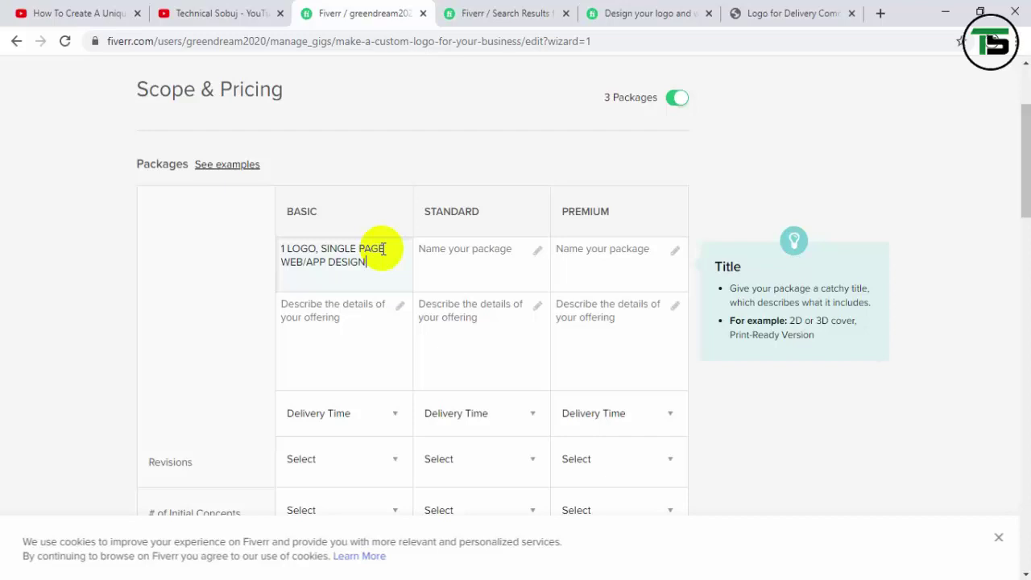
left_click_drag(320, 249, 361, 262)
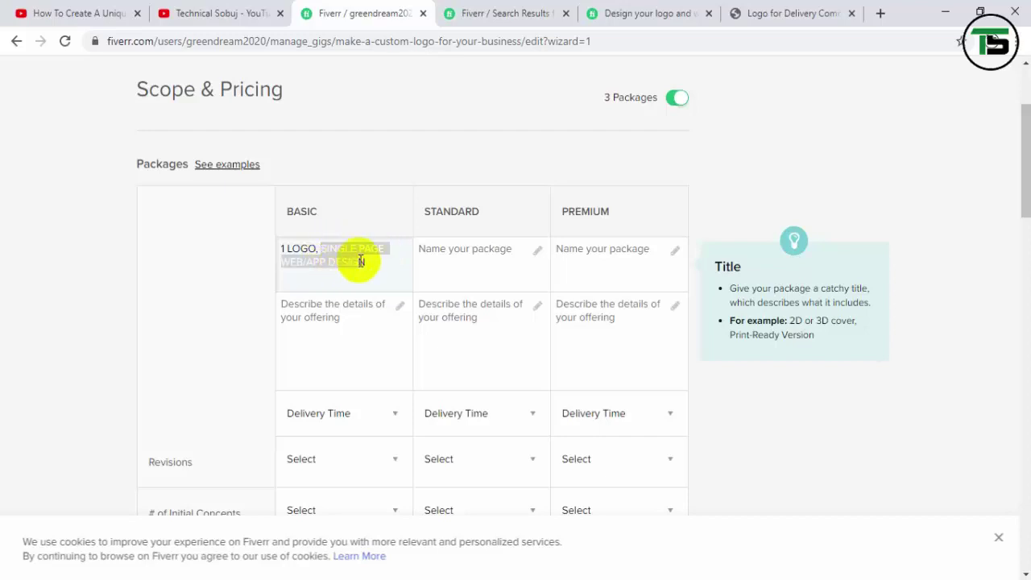
left_click(369, 262)
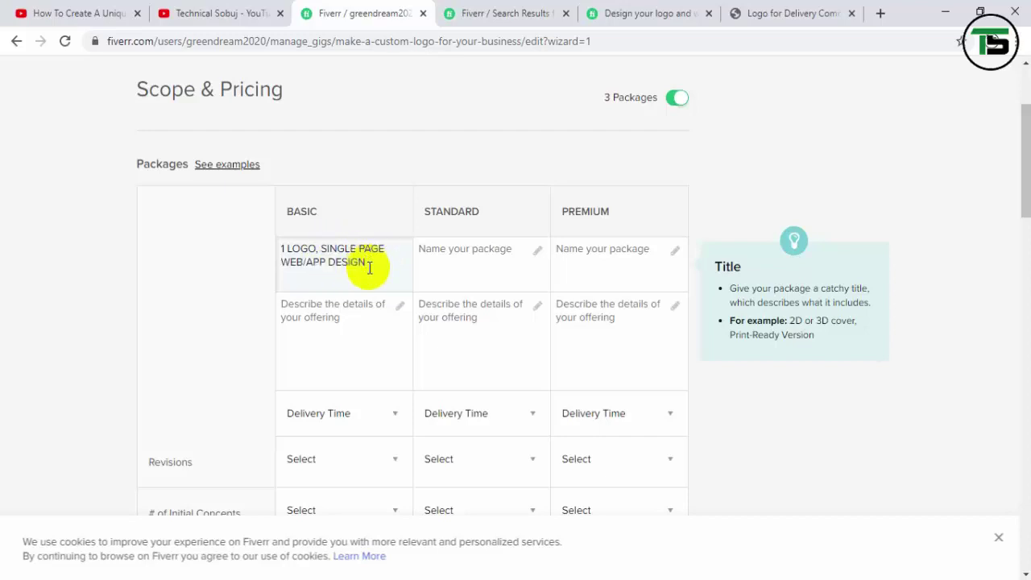
left_click(348, 263)
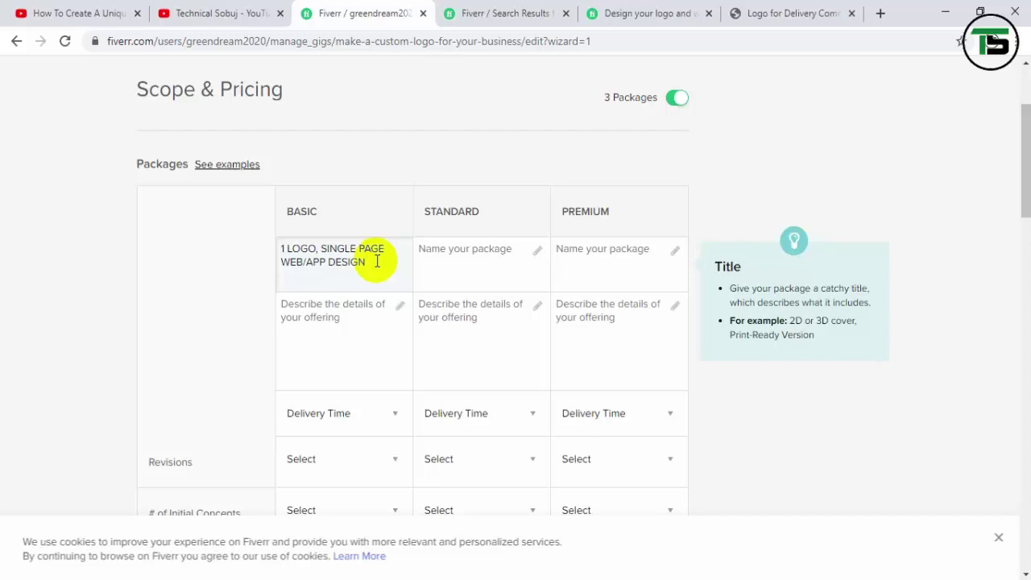
left_click(482, 257)
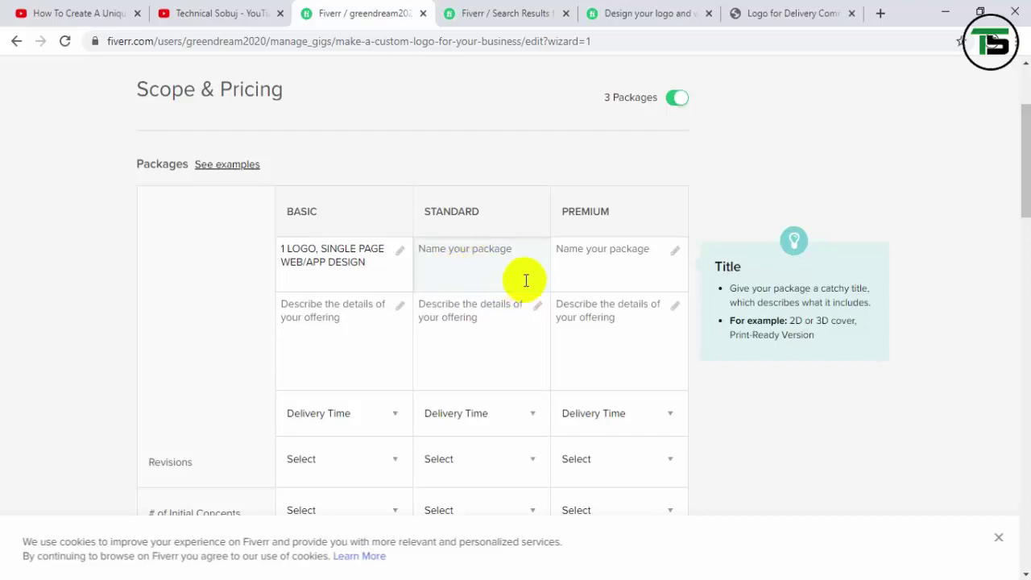
left_click(592, 560)
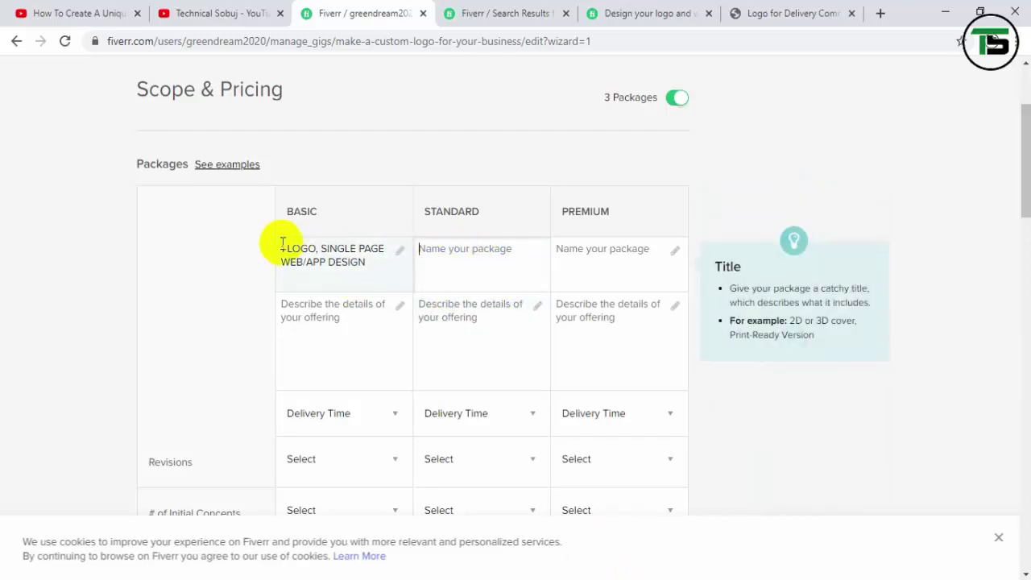
left_click(475, 267)
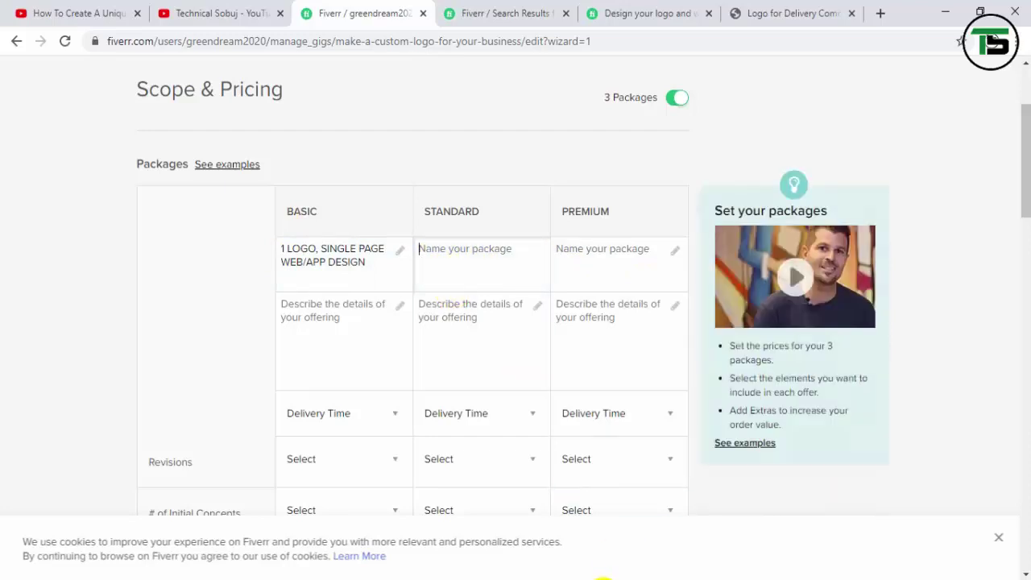
Replace the Basic package's name with "BASIC PACKAGES", correcting the spelling of the second word.
left_click_drag(369, 263, 277, 249)
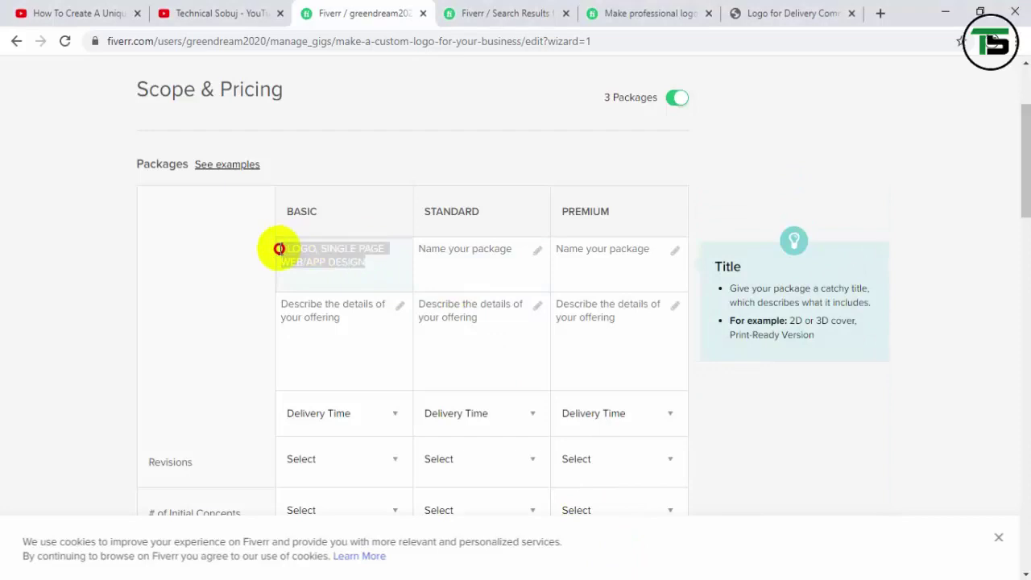
left_click_drag(362, 269, 278, 244)
key("BackSpace")
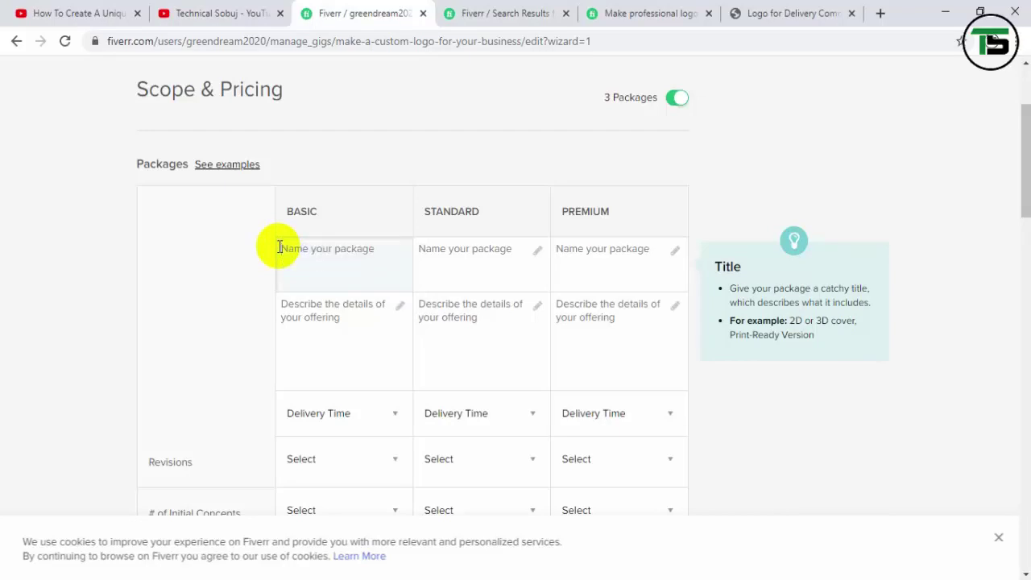
left_click_drag(319, 212, 287, 214)
left_click(298, 246)
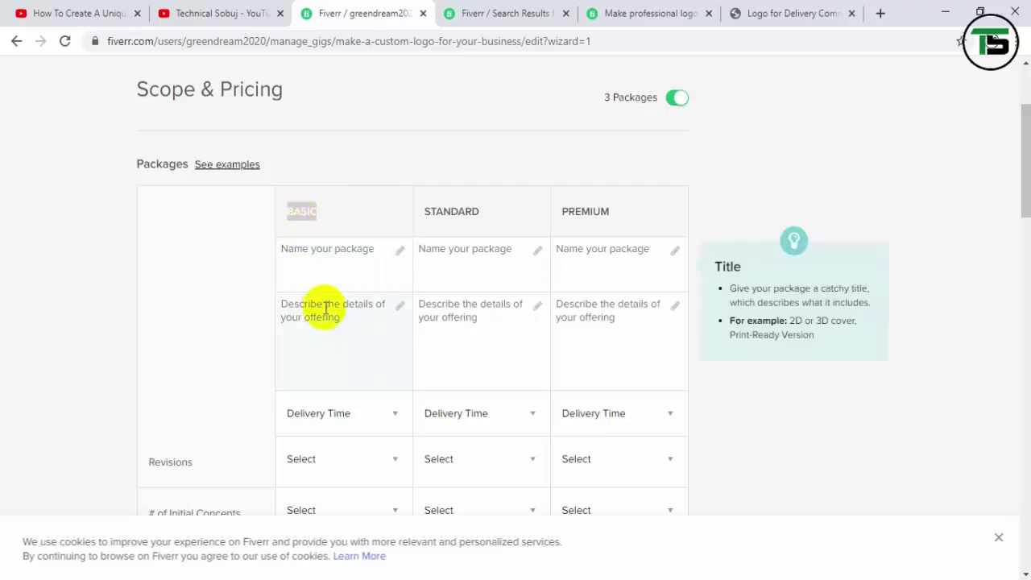
left_click(327, 260)
key("ctrl+v")
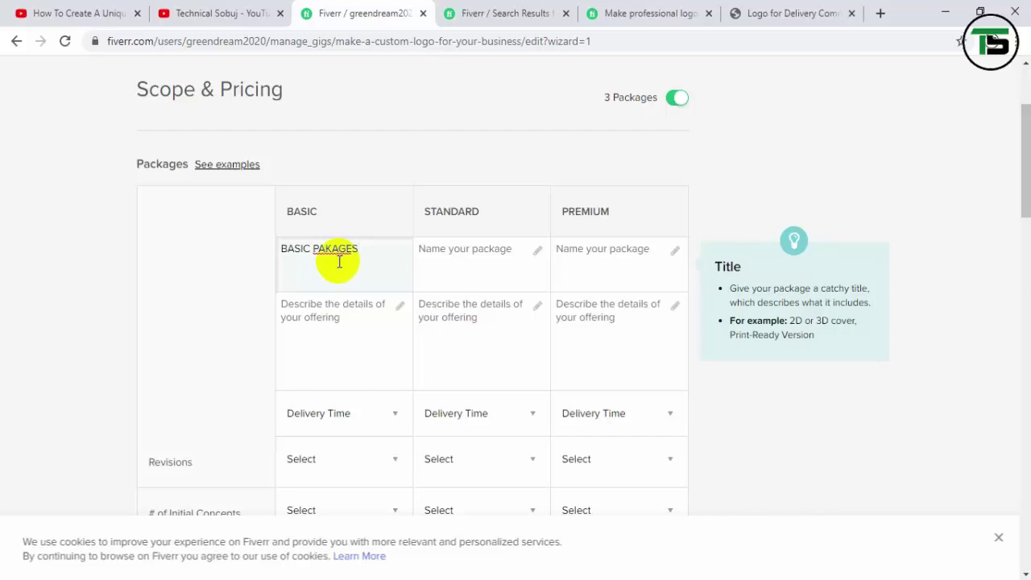
right_click(342, 250)
key("Escape")
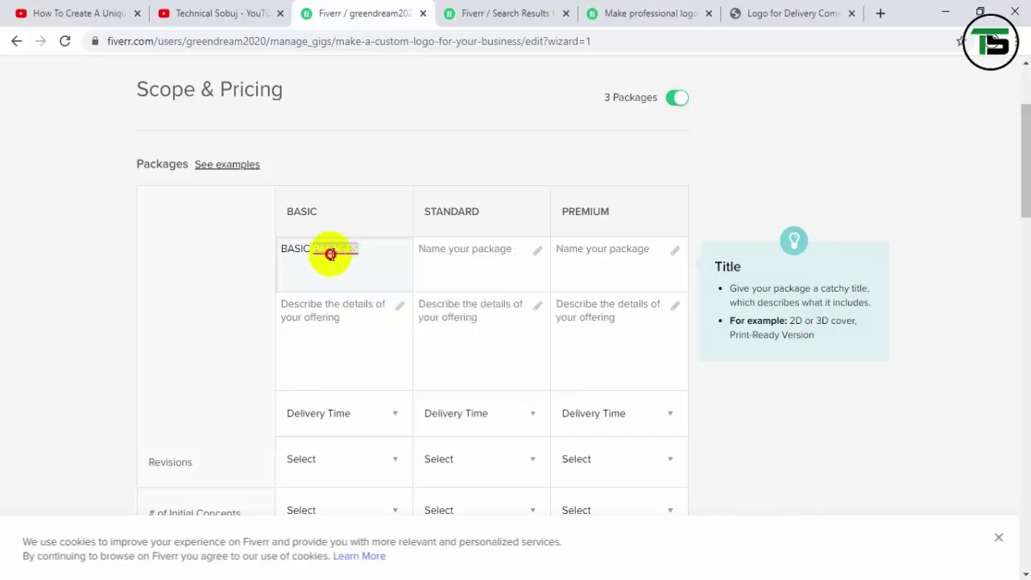
left_click(335, 256)
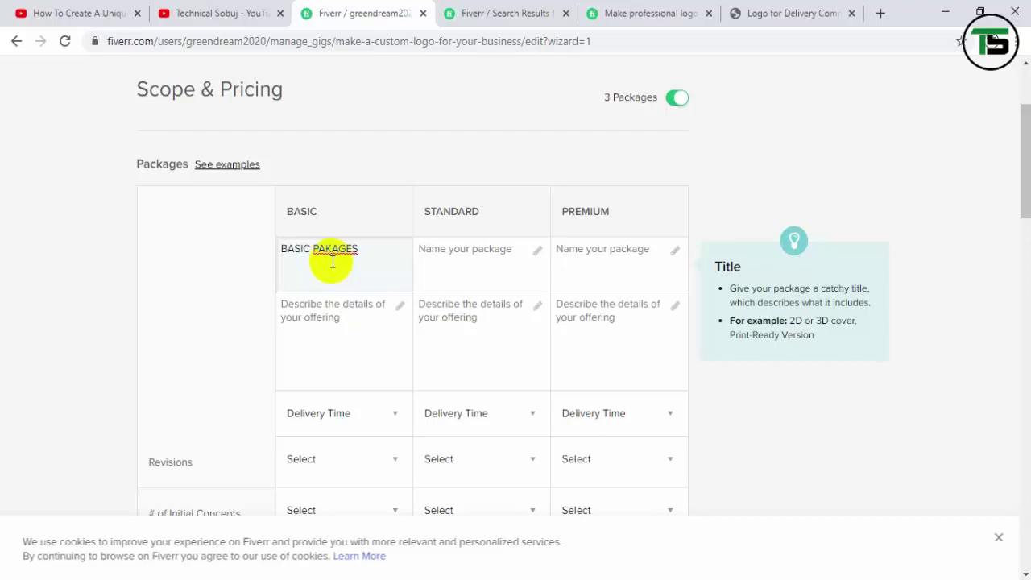
key("Left")
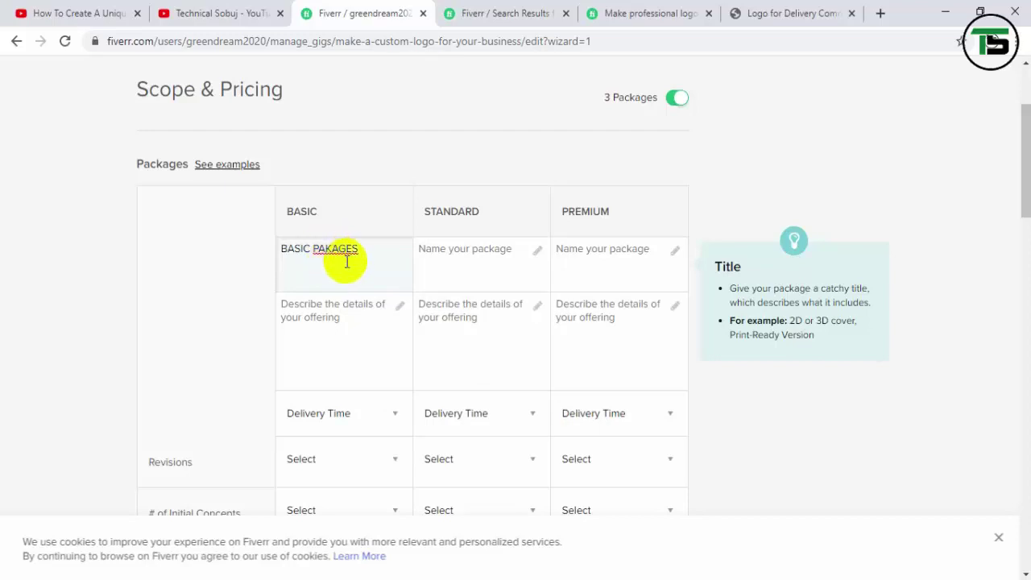
Name the Standard package "STANDARD PACKAGES", reusing the word from the Basic name and the column heading.
left_click_drag(362, 249, 318, 251)
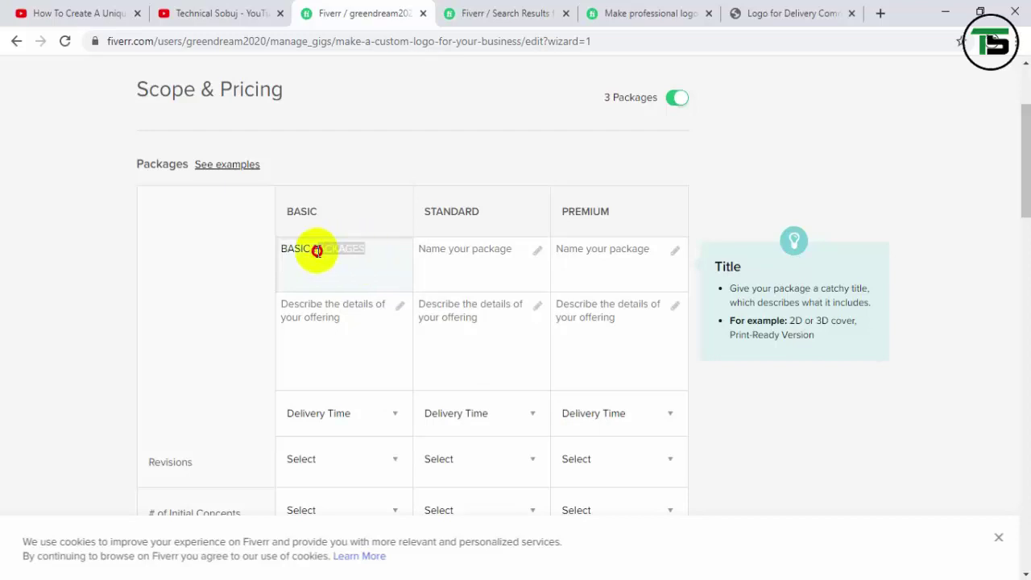
left_click(481, 264)
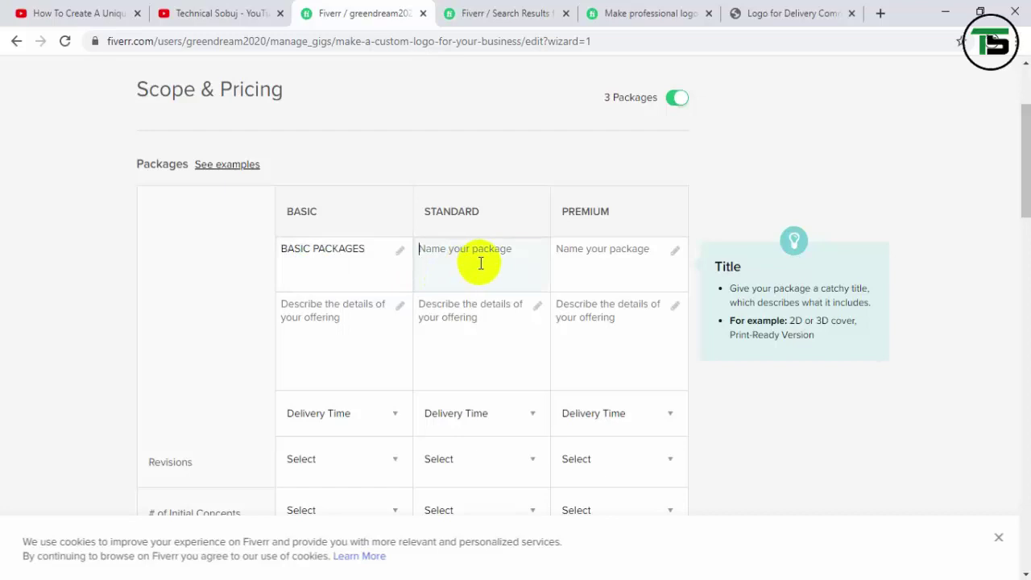
type("PACKAGES")
left_click_drag(425, 214, 493, 224)
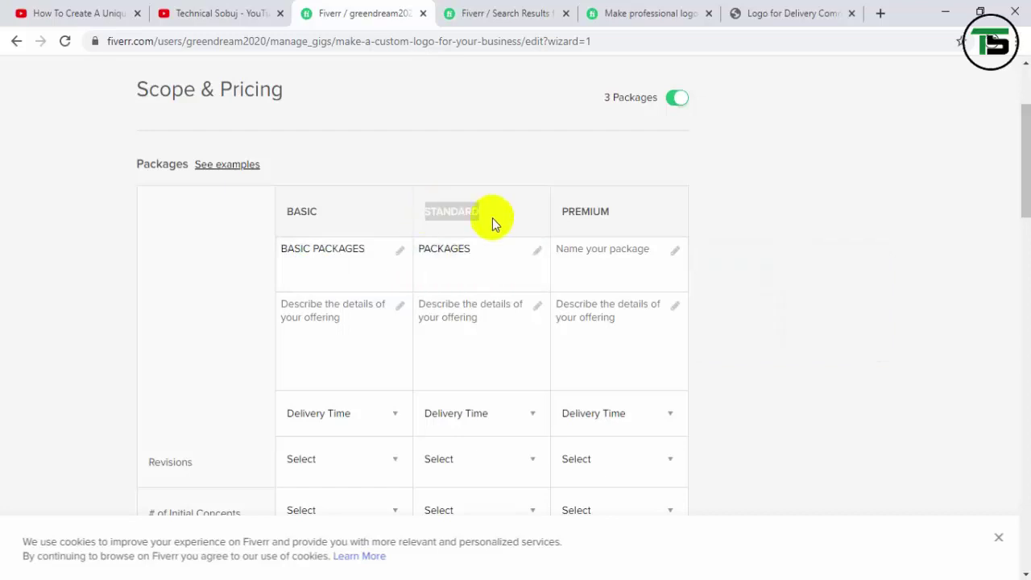
key("ctrl+c")
left_click(424, 262)
left_click(416, 249)
key("ctrl+v")
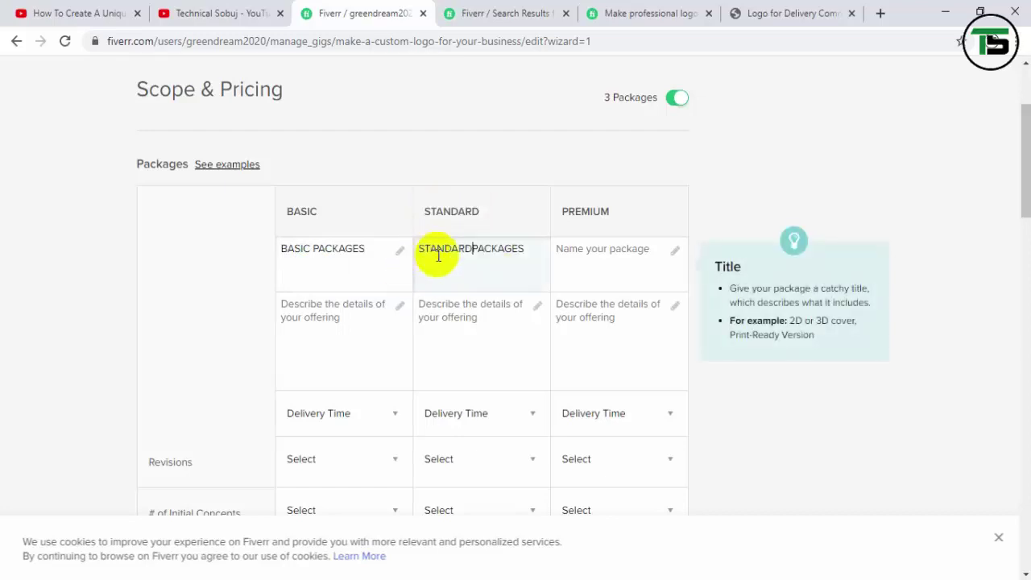
Name the Premium package "PACKAGES PREMIUM" by copying the column heading and the word from the Standard name.
left_click_drag(564, 211, 605, 210)
left_click(602, 259)
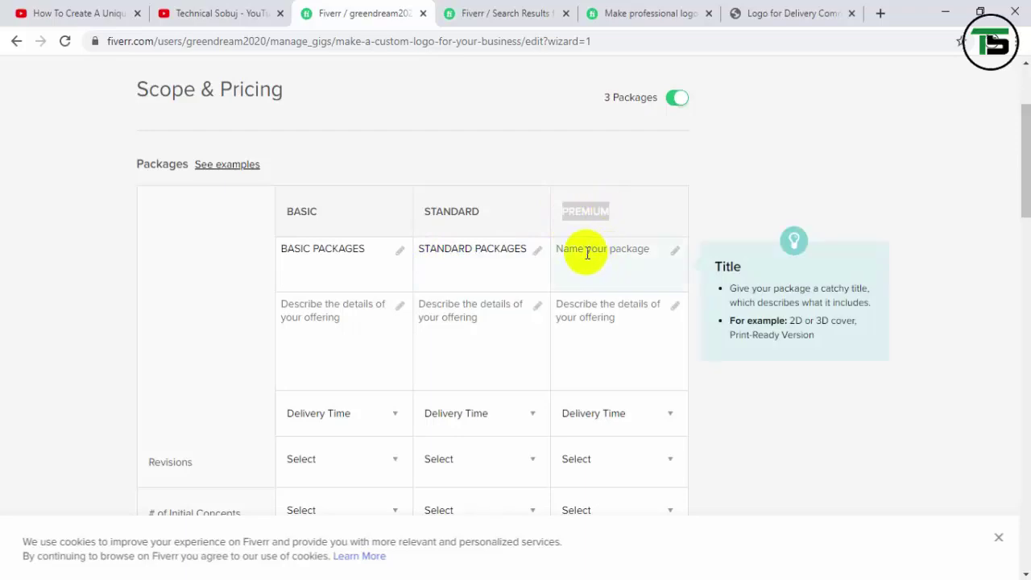
key("ctrl+v")
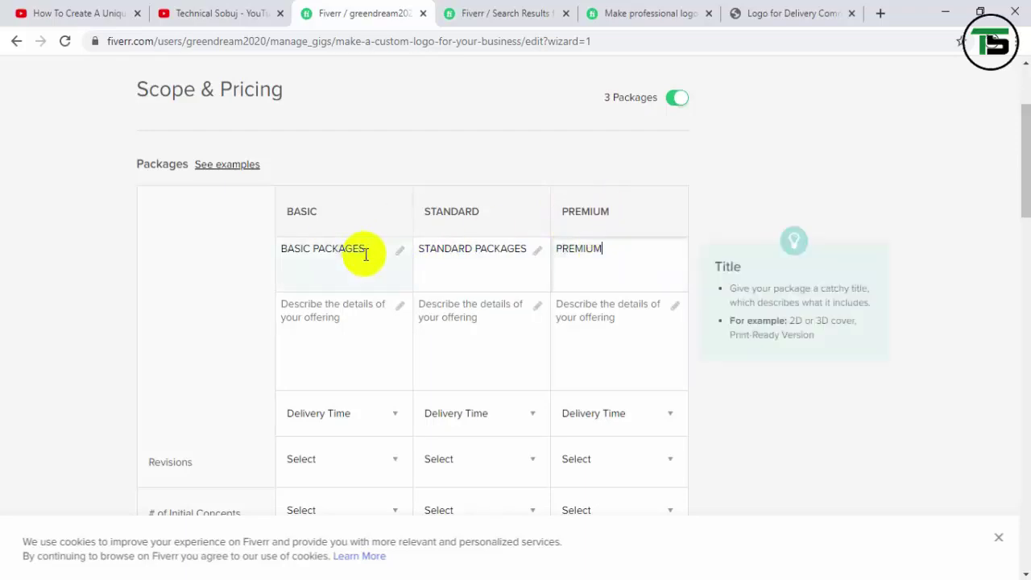
double_click(490, 249)
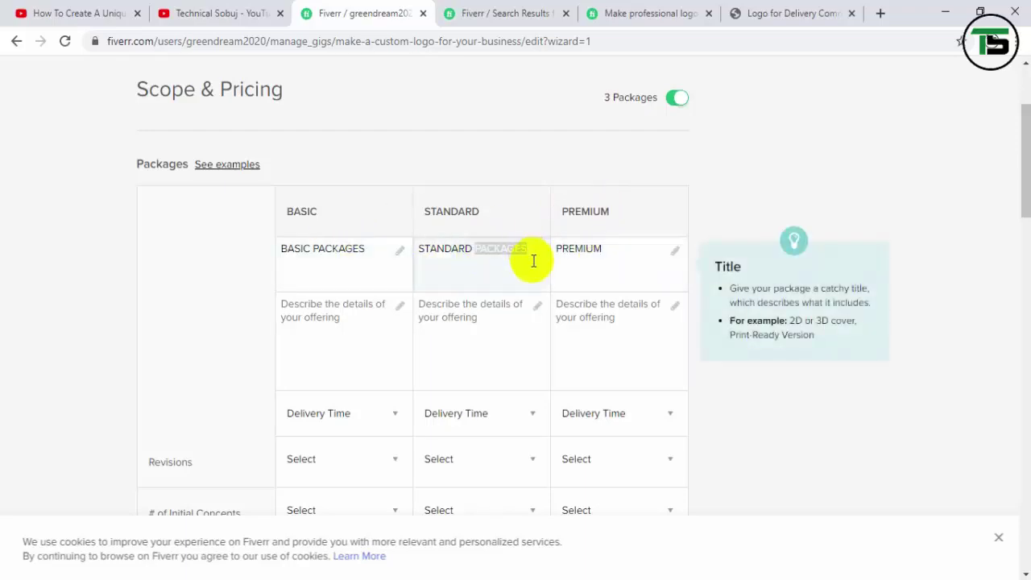
key("ctrl+c")
left_click(561, 252)
key("ctrl+v")
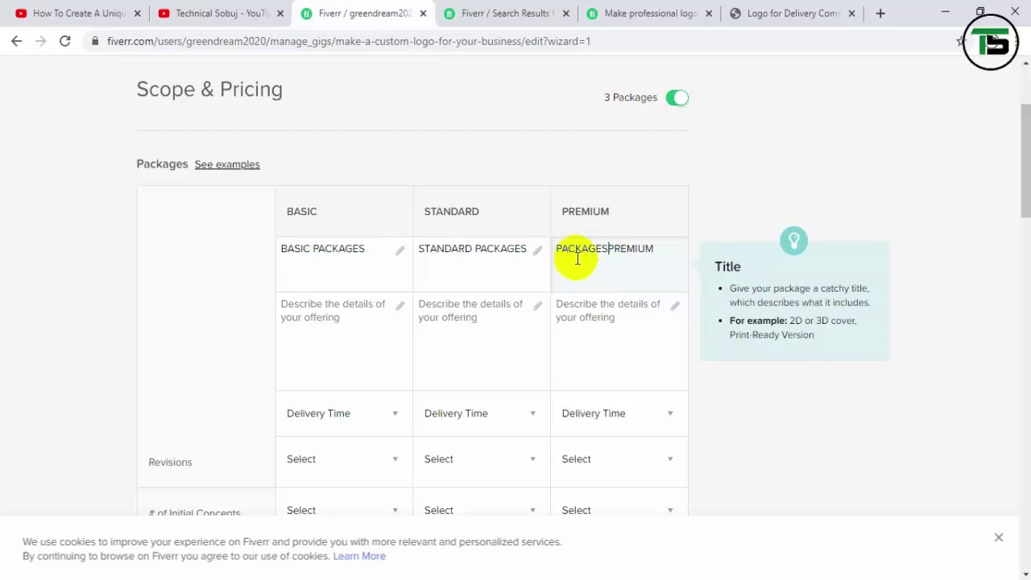
left_click(375, 249)
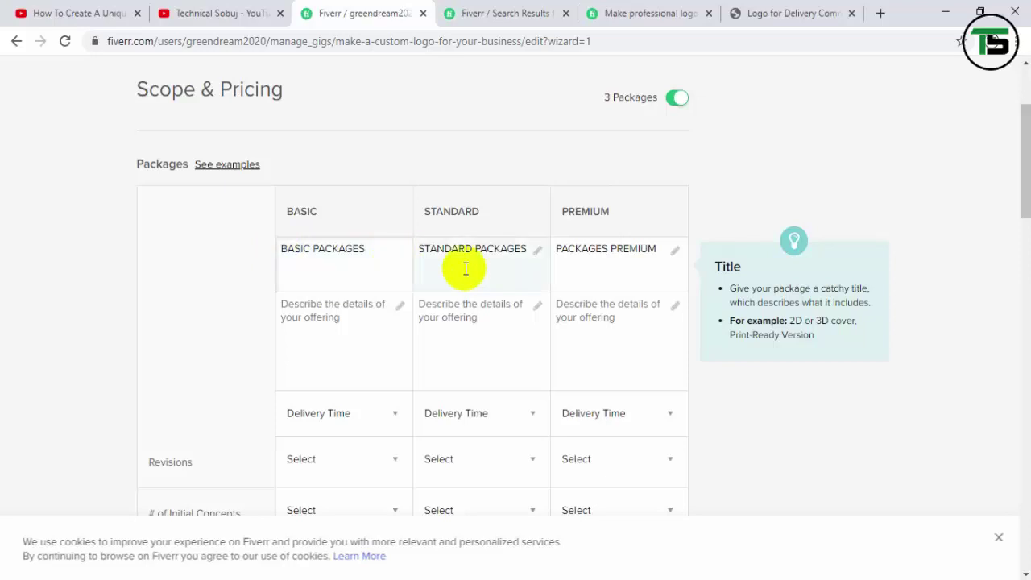
Look over the three package names and the description fields with their guidance on what to write.
left_click(348, 320)
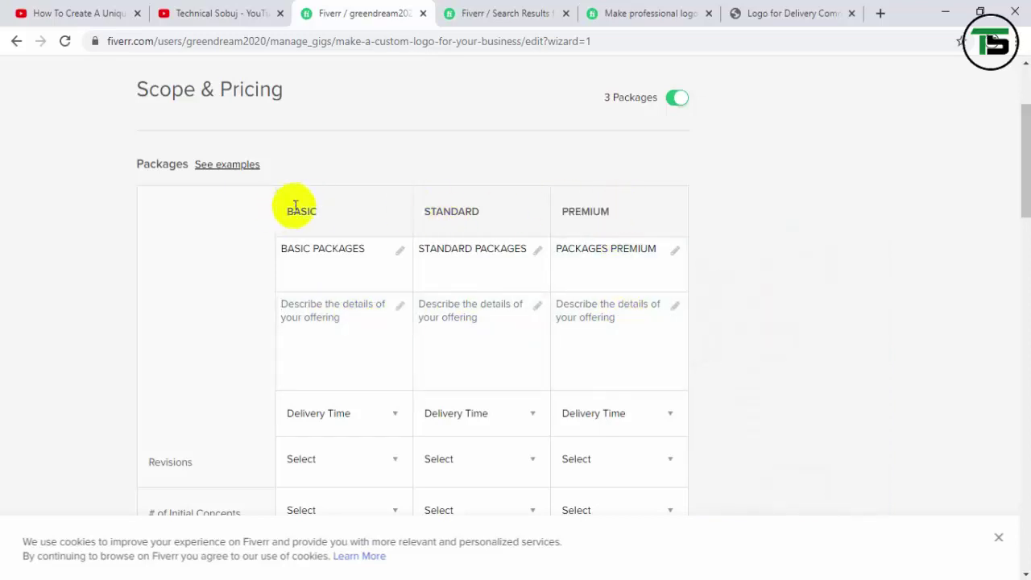
left_click(428, 333)
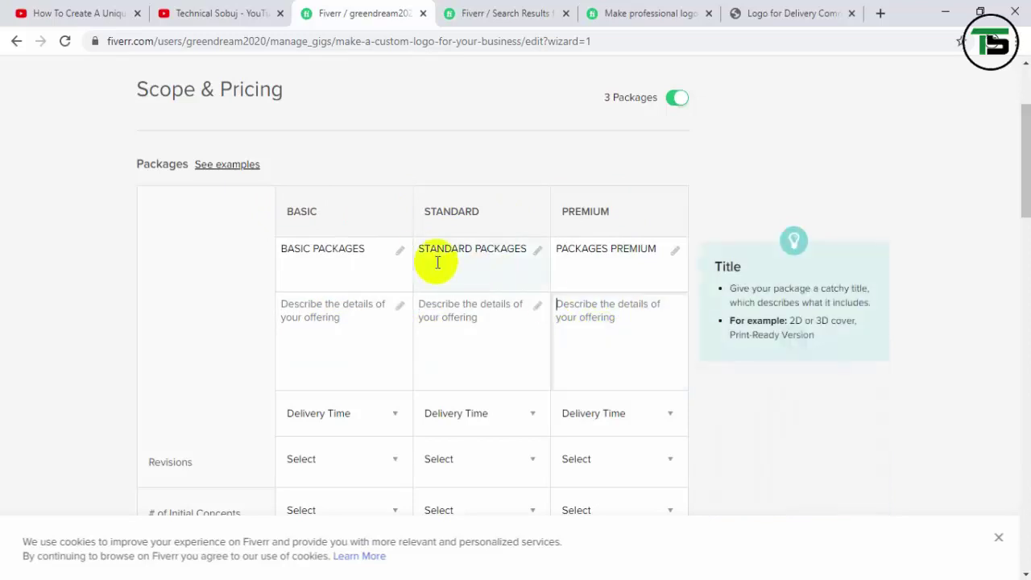
left_click_drag(421, 252, 580, 249)
left_click(654, 251)
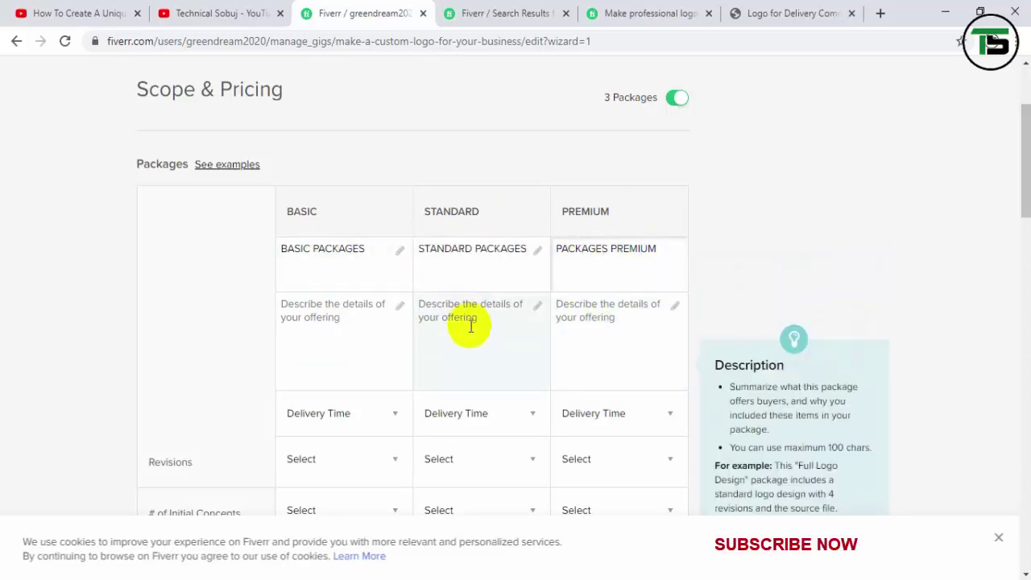
left_click(338, 341)
left_click(474, 338)
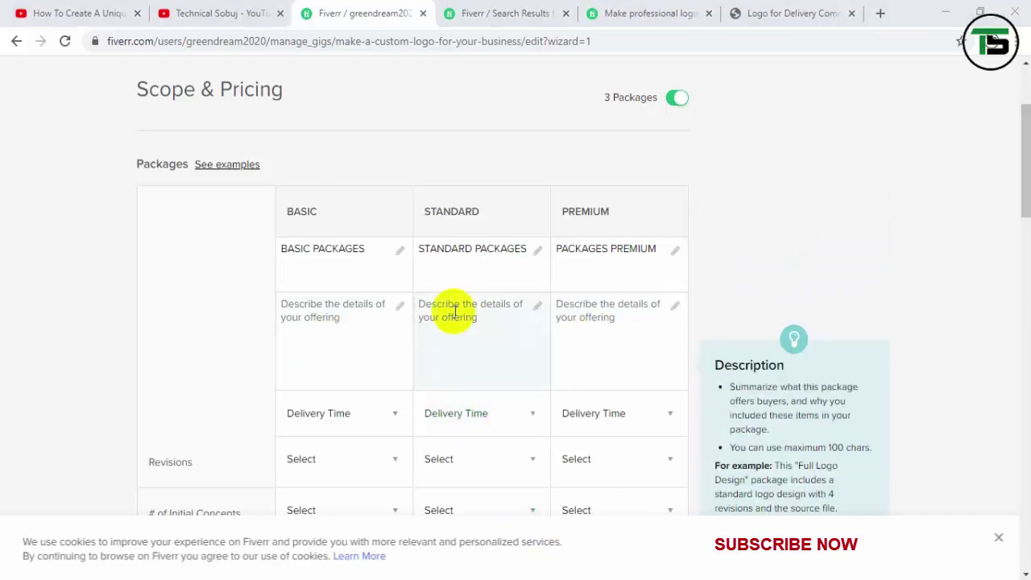
left_click(316, 314)
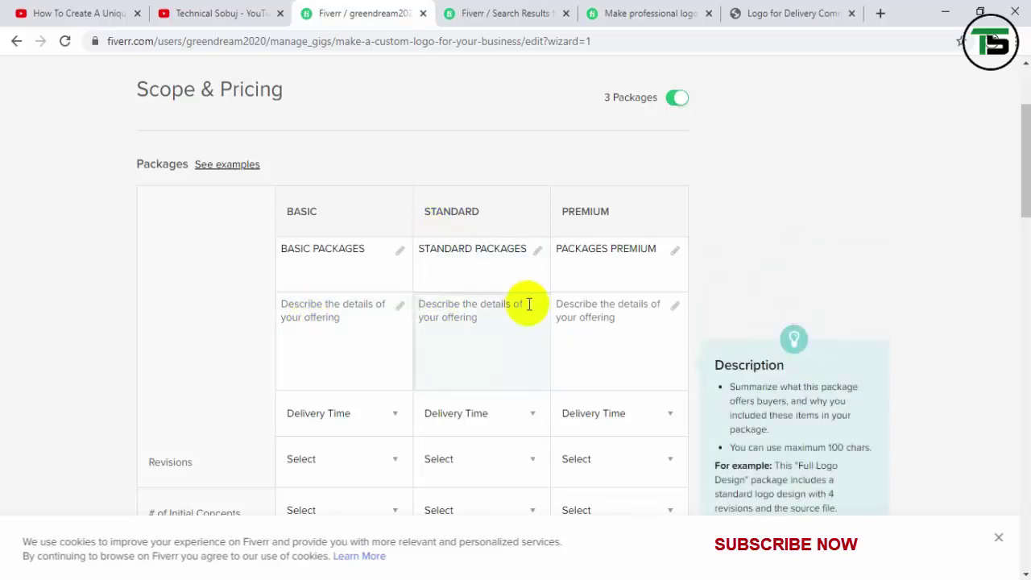
Switch to the Fiverr search results, search again for "custom logo design" and browse the listed gigs.
left_click(516, 13)
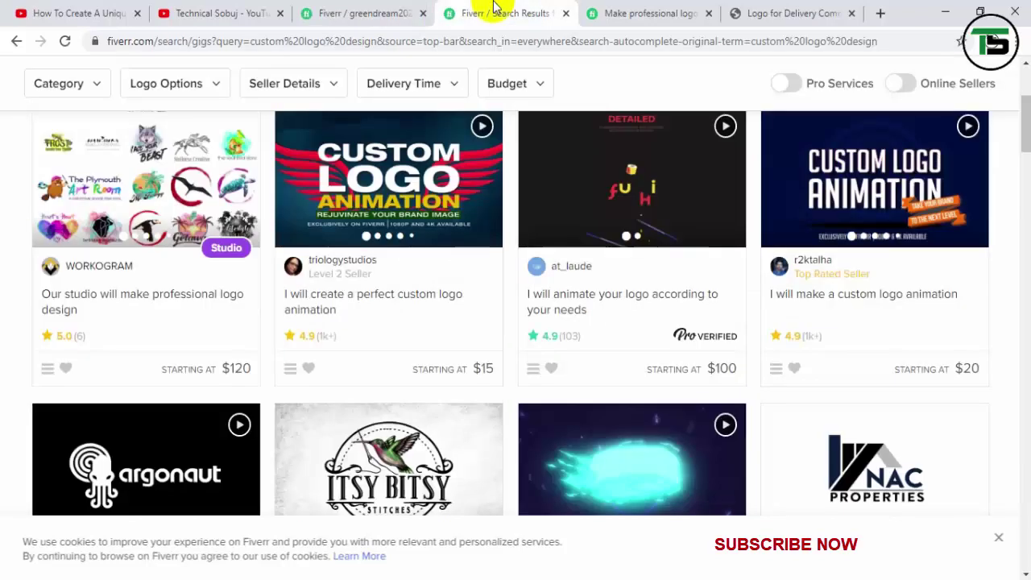
scroll(1020, 92, "up", 3)
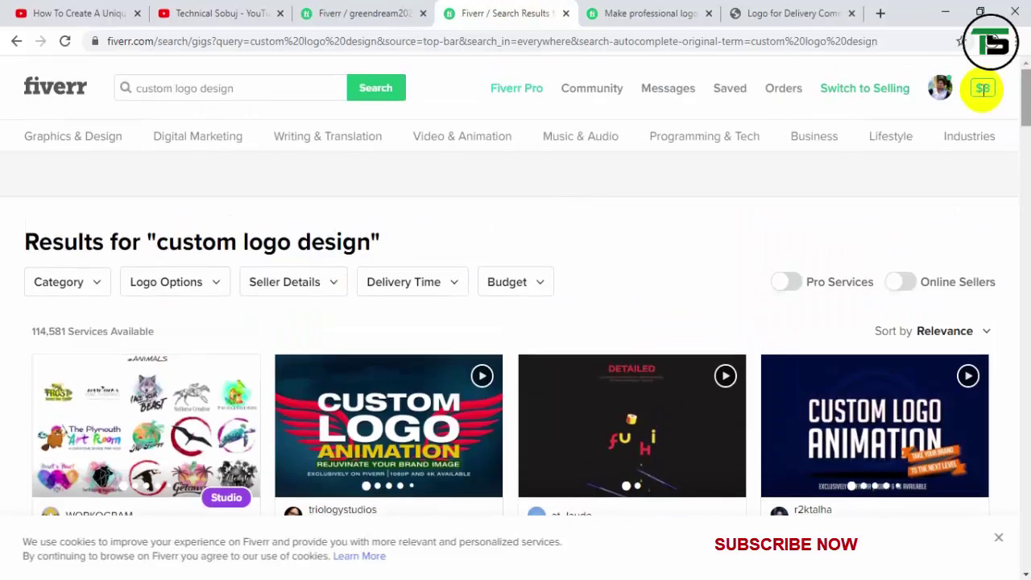
left_click(222, 87)
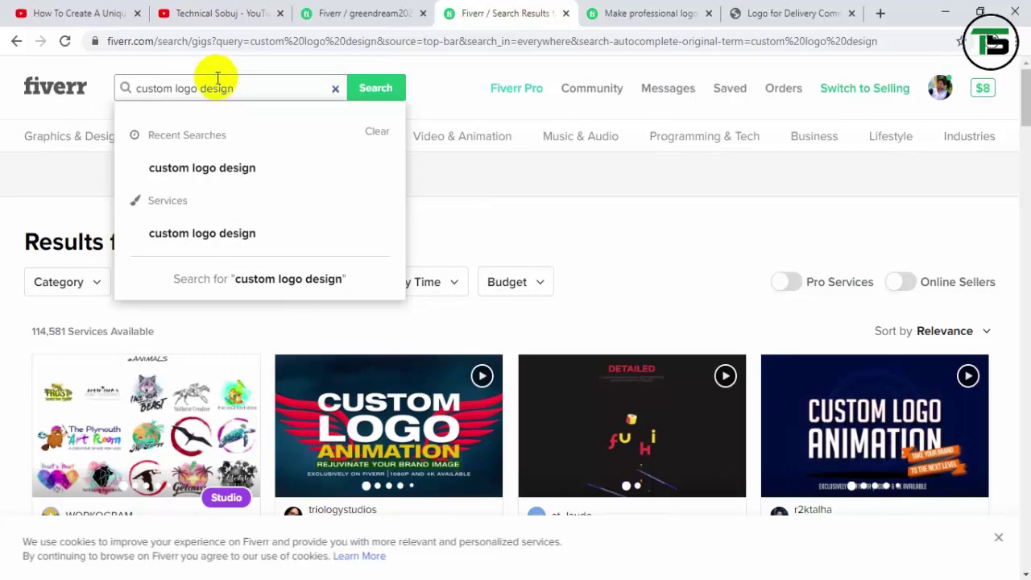
left_click(361, 93)
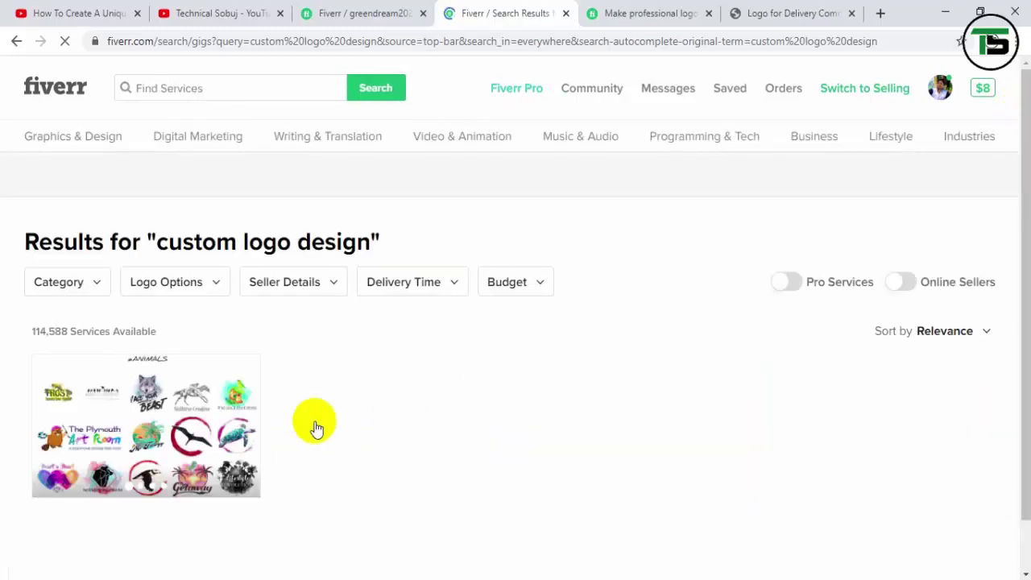
left_click_drag(1027, 138, 1019, 223)
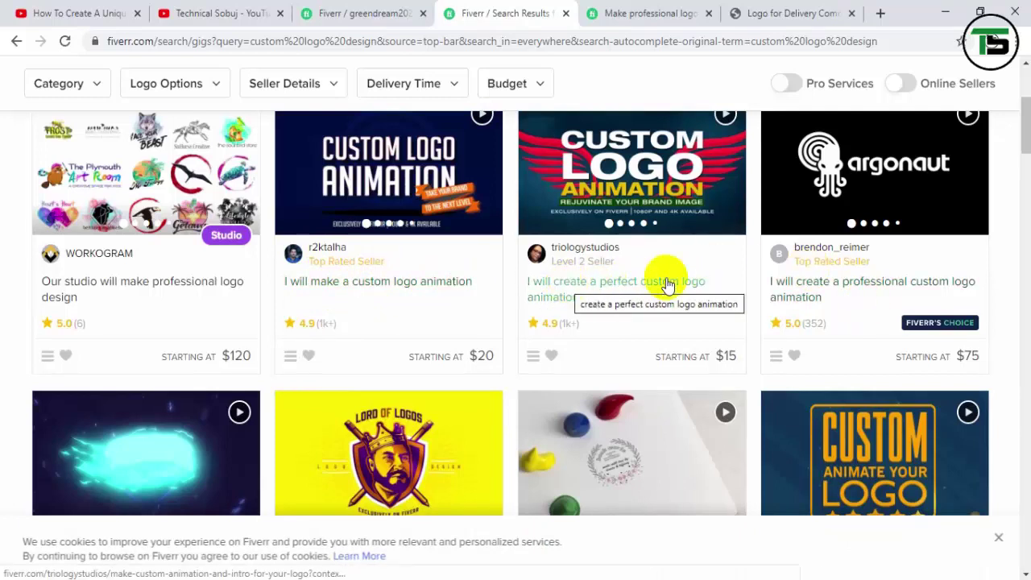
Open the "I will create a perfect custom logo animation" gig and examine its seller details and the package descriptions in its comparison table.
left_click(568, 290)
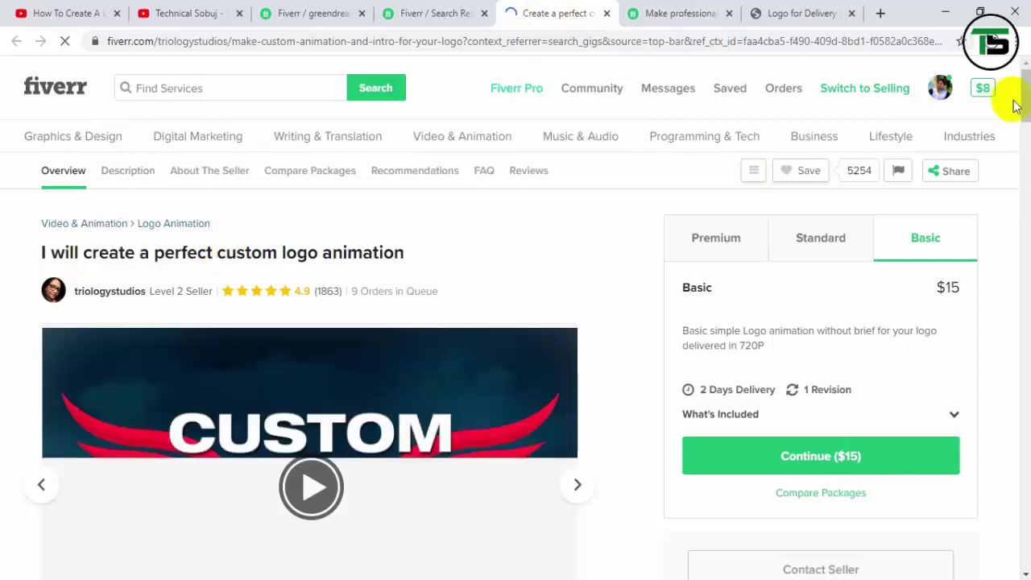
left_click_drag(1027, 96, 1017, 254)
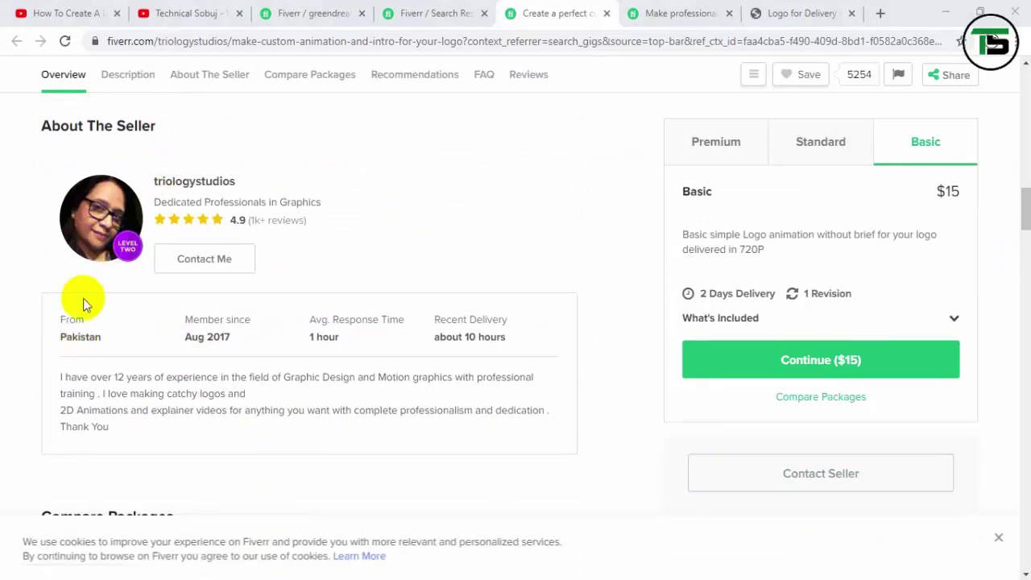
left_click_drag(62, 335, 91, 338)
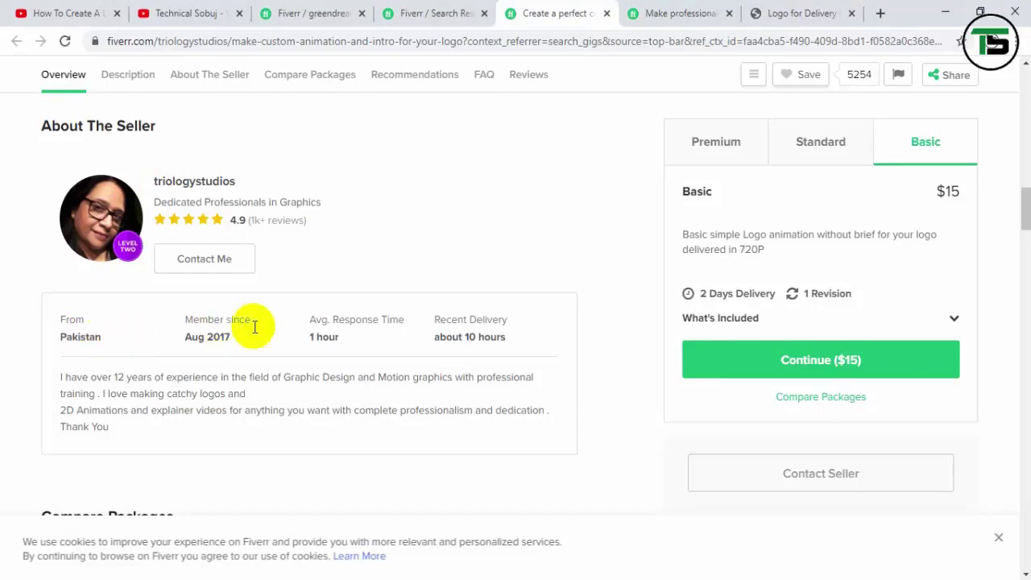
left_click(1026, 207)
left_click_drag(1025, 207, 1020, 236)
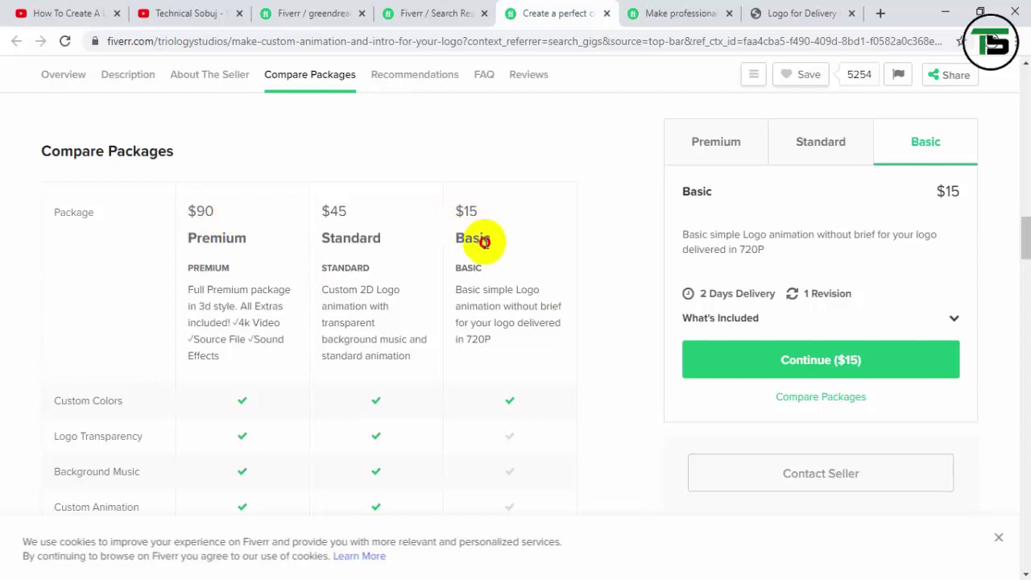
left_click_drag(455, 236, 195, 234)
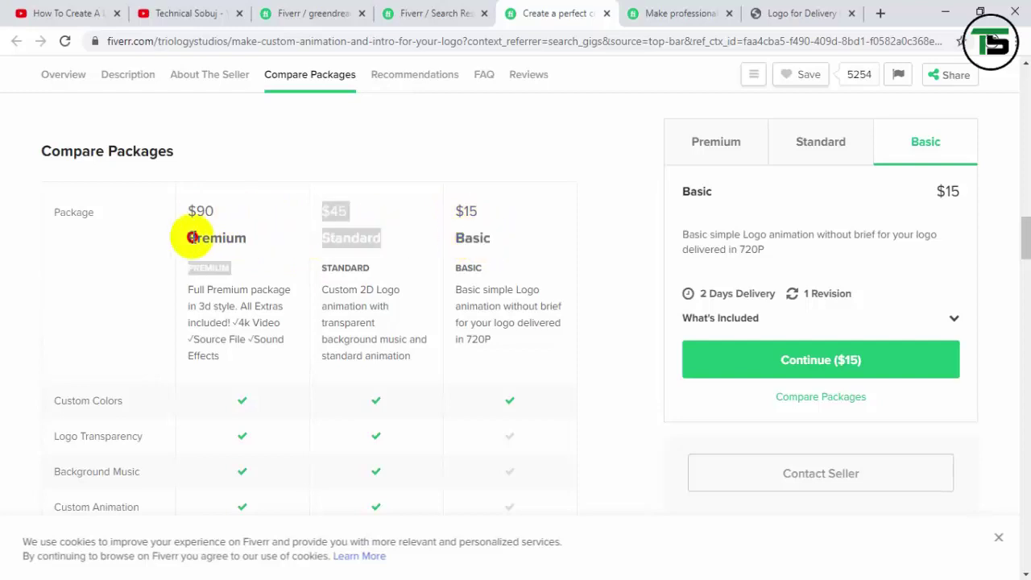
left_click(194, 242)
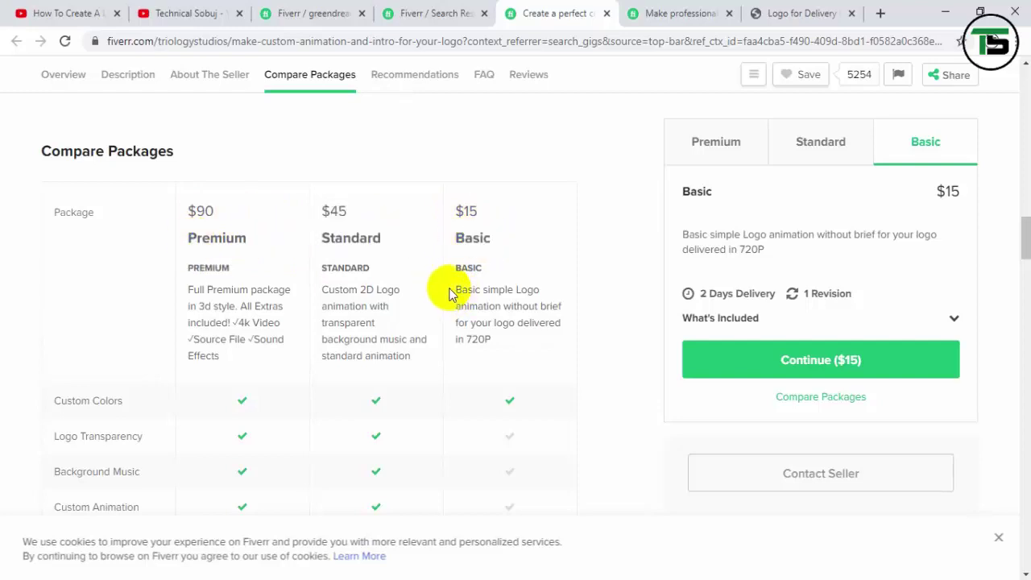
mouse_move(451, 294)
left_mouse_down()
mouse_move(534, 289)
mouse_move(449, 304)
left_mouse_up()
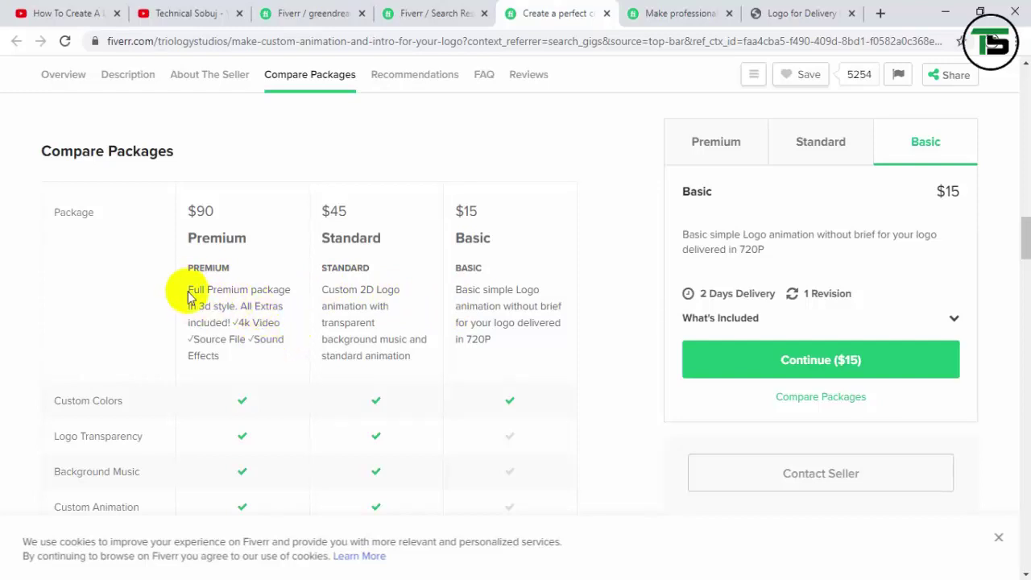
Copy the Workogram gig's Basic text, "► You'll get: 1 Custom Logo Design and Social Media Design for 1 platform", into the Basic description.
left_click(345, 6)
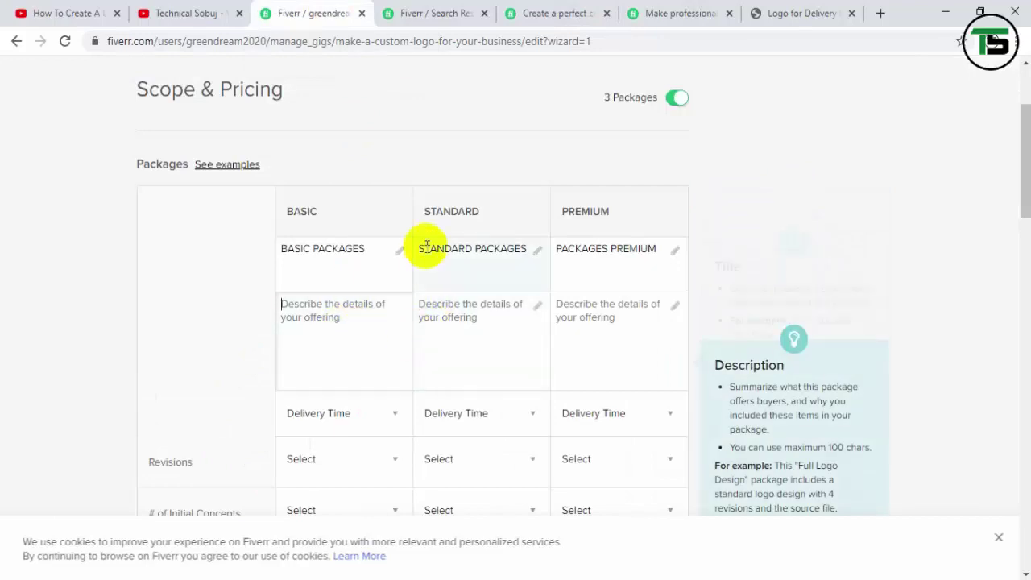
left_click(665, 16)
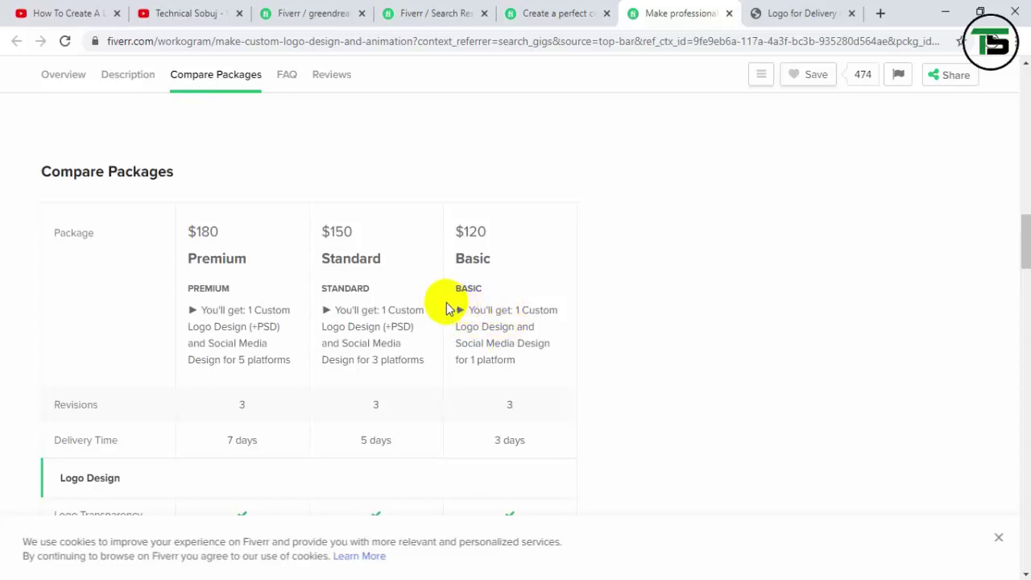
left_click_drag(457, 309, 509, 359)
key("ctrl+c")
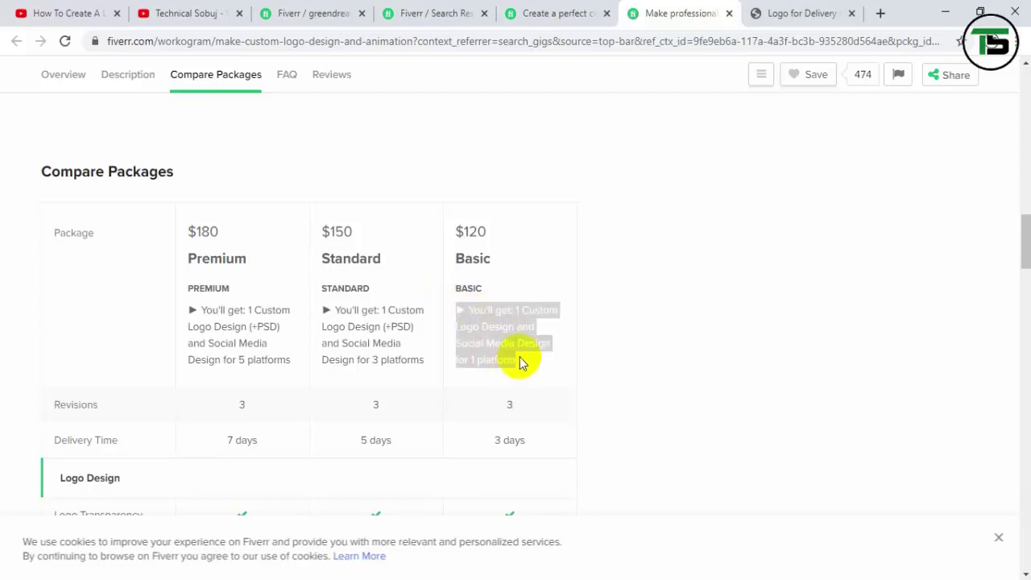
left_click(297, 13)
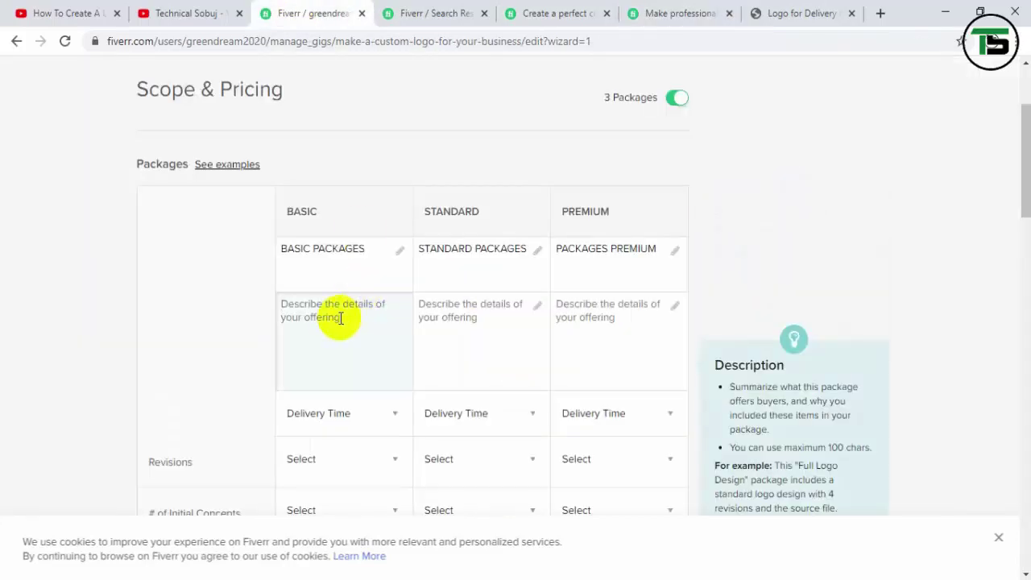
key("ctrl+v")
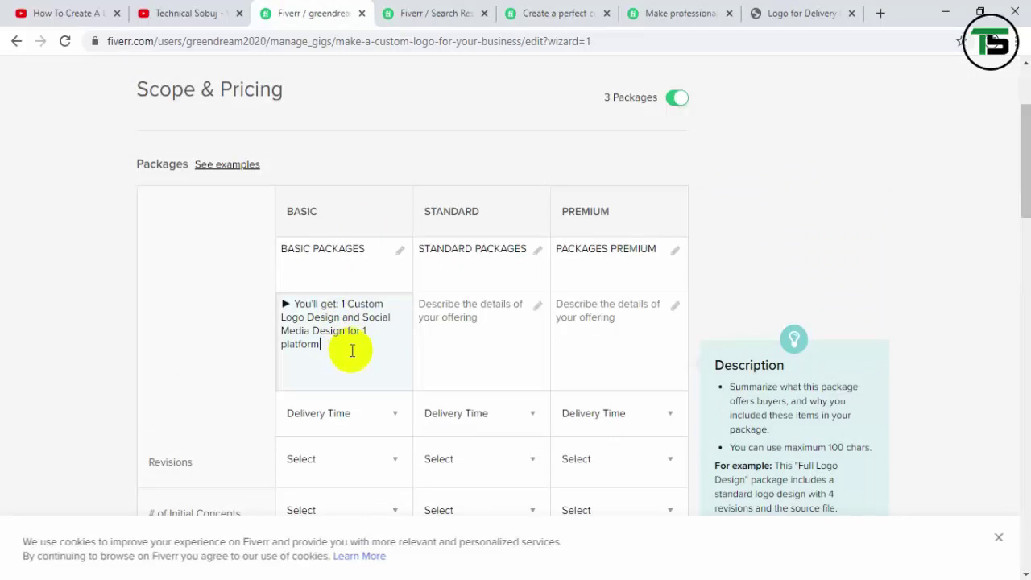
Fill the Standard description with the reference gig's "► You'll get: 1 Custom Logo Design (+PSD) and Social Media Design for 3 platforms".
left_click(665, 13)
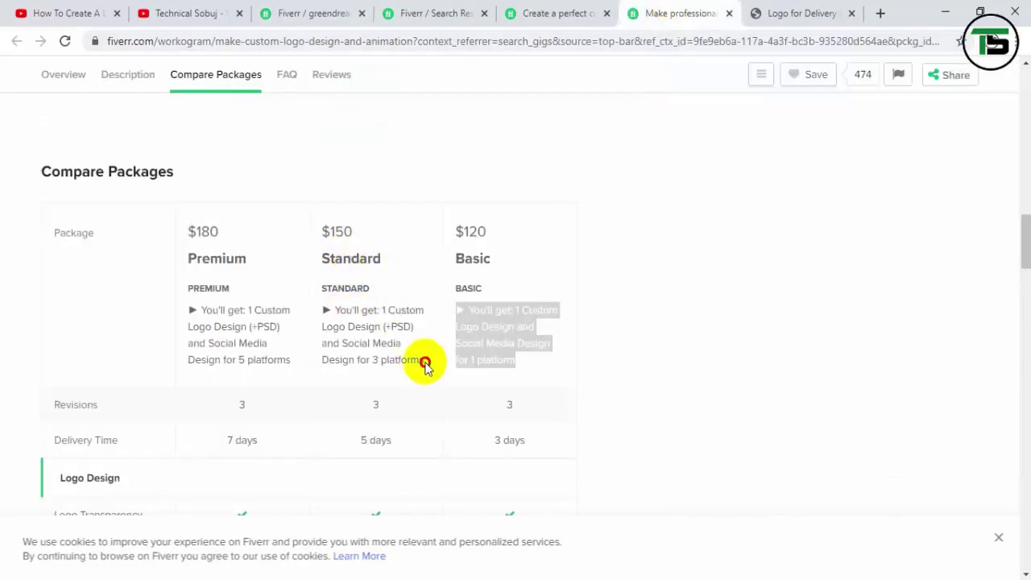
left_click_drag(424, 364, 322, 311)
key("ctrl+c")
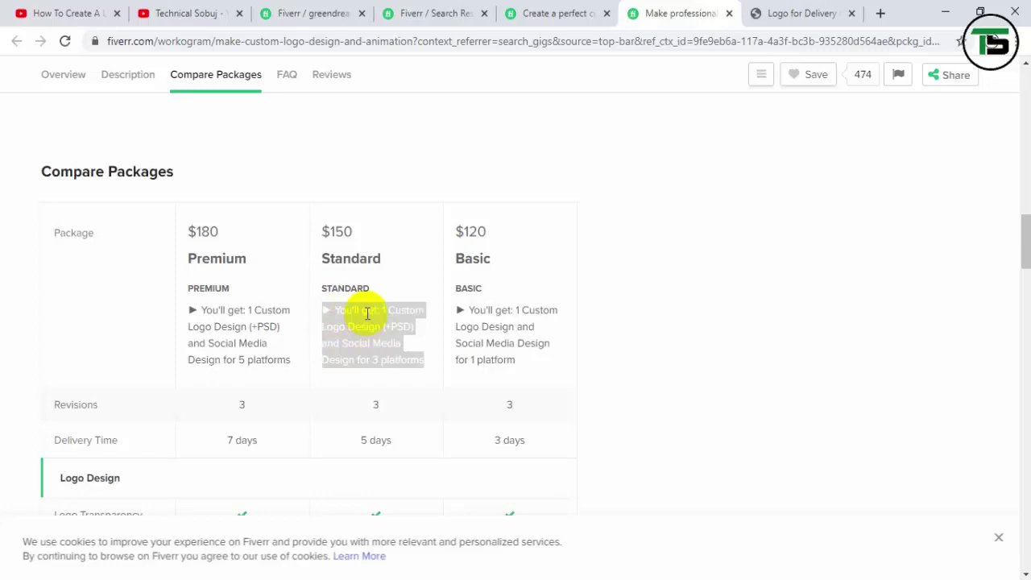
left_click(311, 13)
left_click(458, 313)
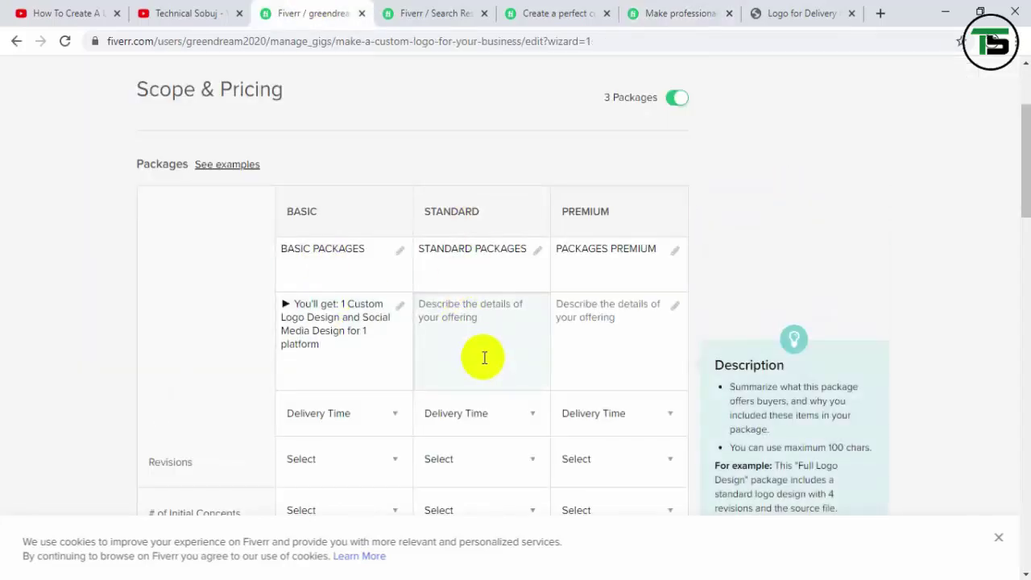
key("ctrl+v")
left_click(546, 174)
Fill the Premium description with the reference gig's "► You'll get: 1 Custom Logo Design (+PSD) and Social Media Design for 5 platforms".
left_click(661, 12)
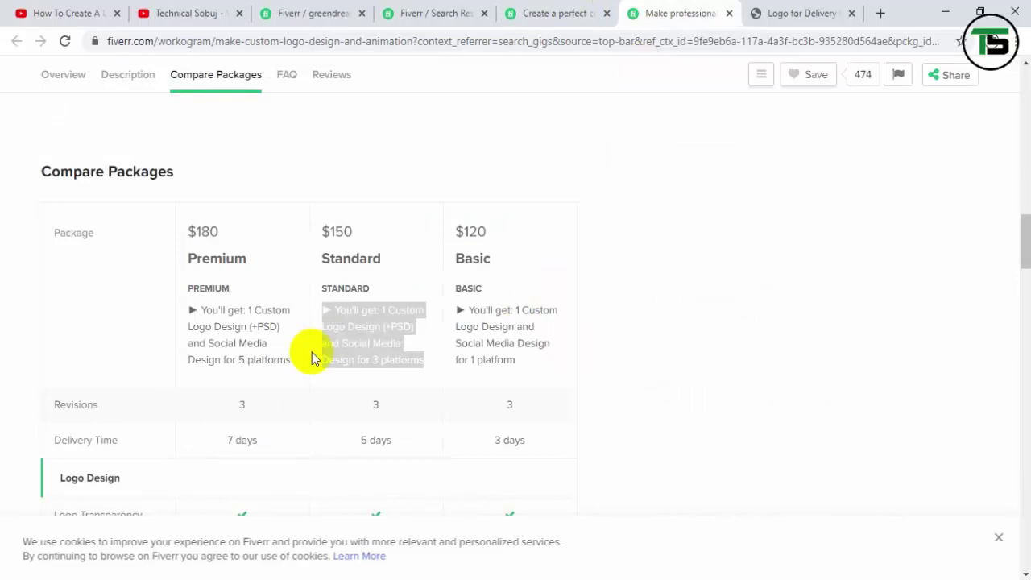
left_click_drag(292, 364, 191, 307)
key("ctrl+c")
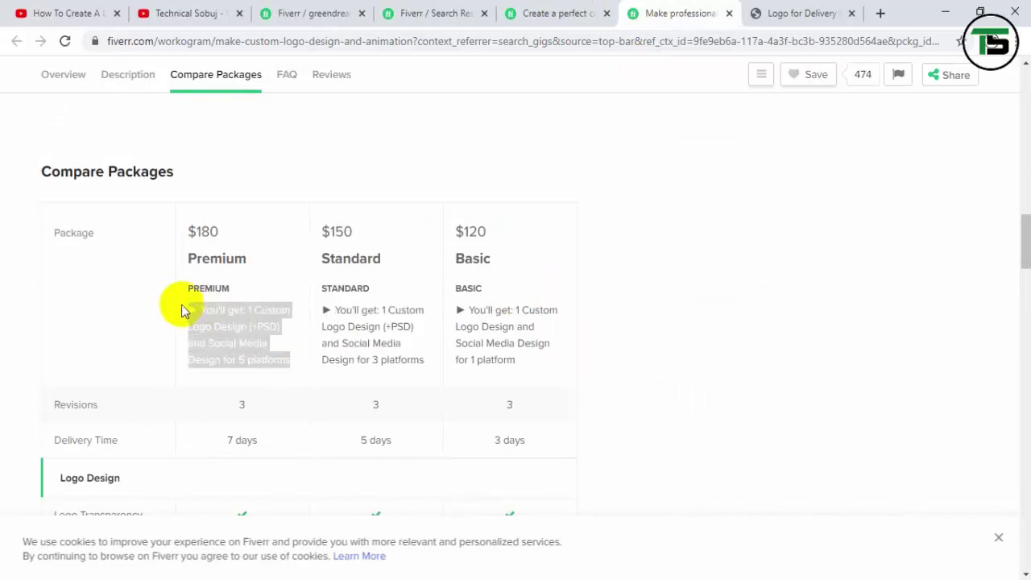
left_click(330, 11)
left_click(603, 309)
key("ctrl+v")
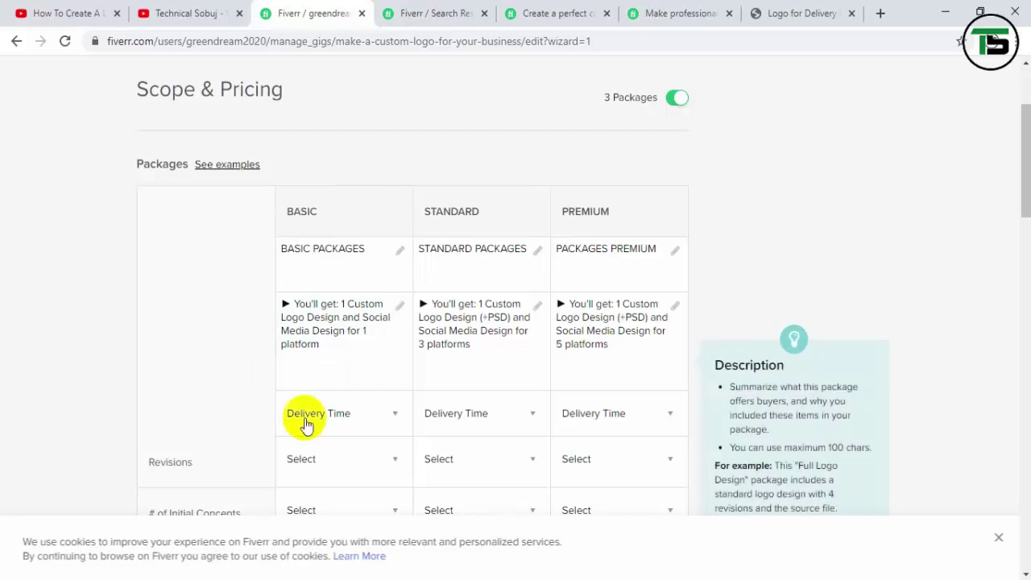
Set the delivery time to 1 day for the Basic package and 3 days for the Standard package.
scroll(1023, 169, "down", 1)
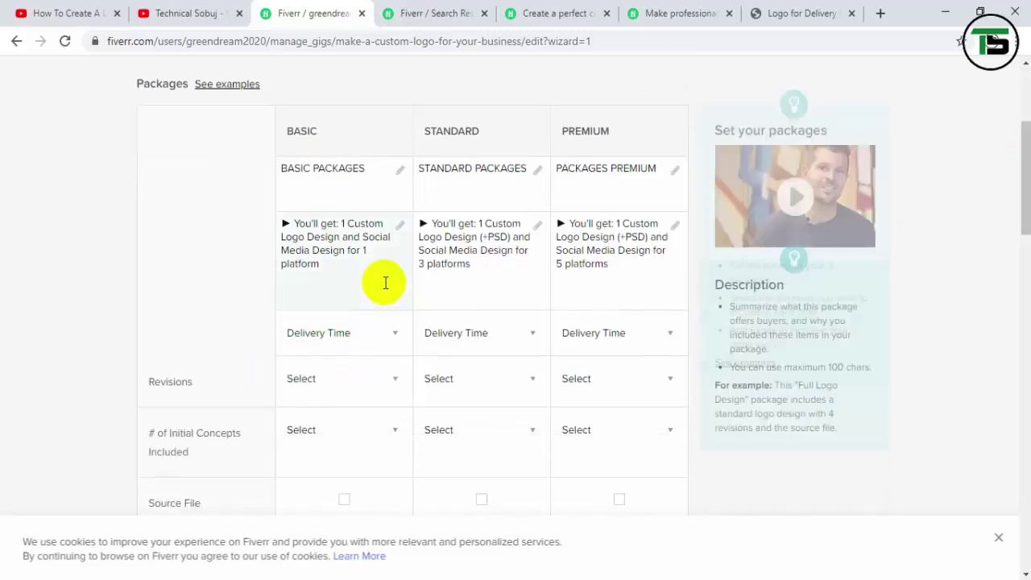
left_click(391, 338)
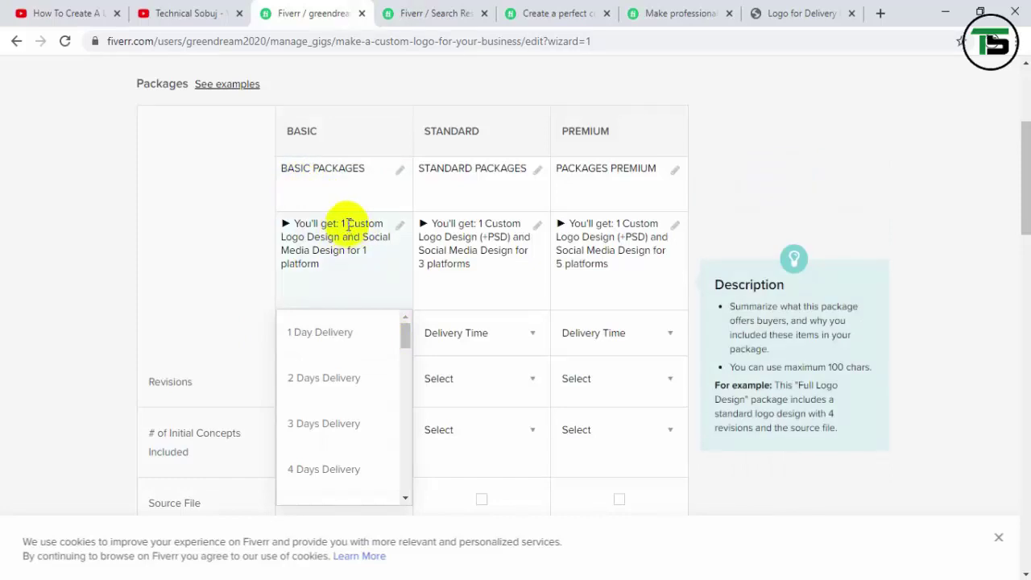
left_click(348, 335)
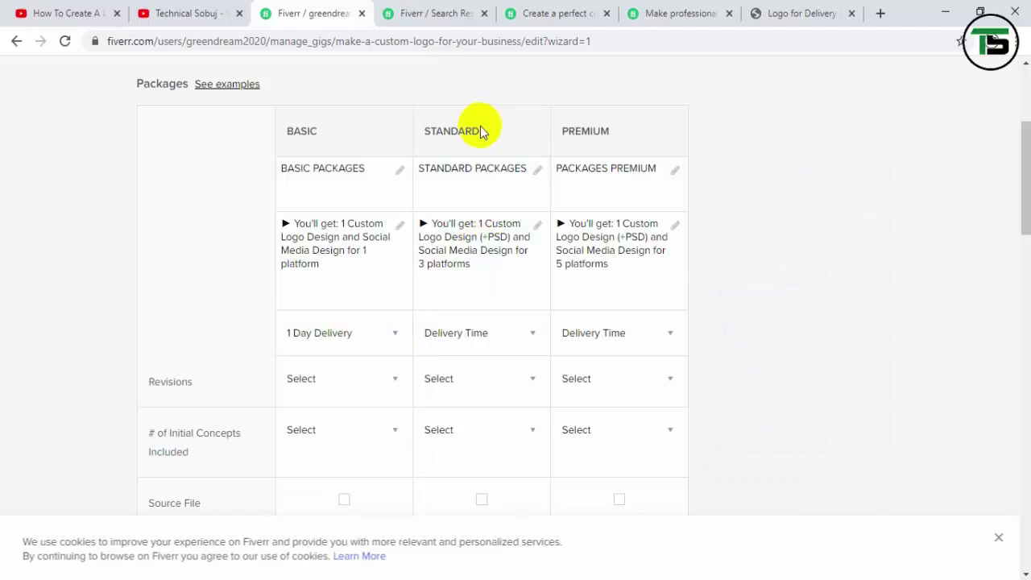
left_click_drag(433, 129, 486, 152)
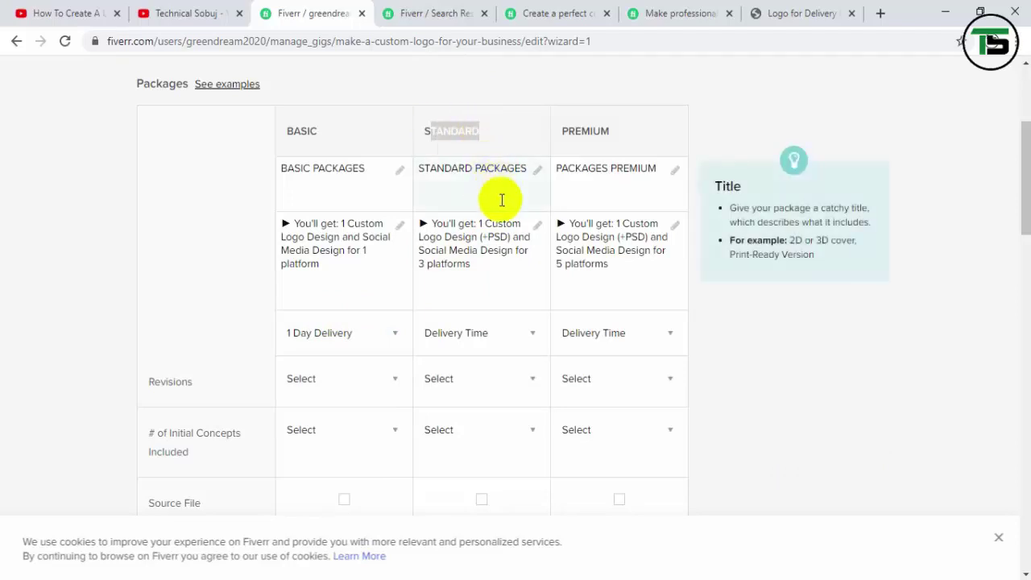
left_click(510, 341)
scroll(545, 331, "down", 1)
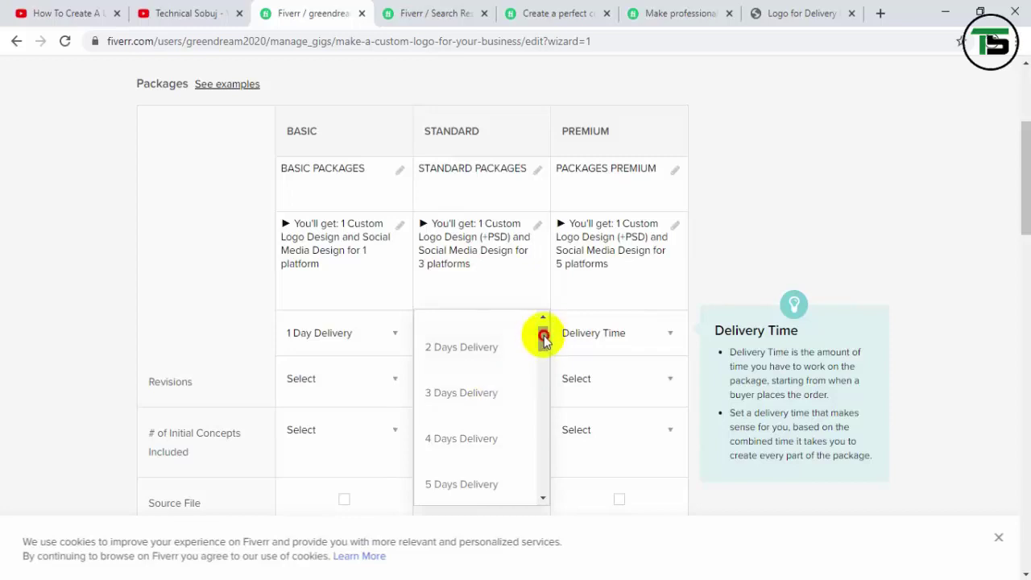
left_click_drag(544, 339, 520, 271)
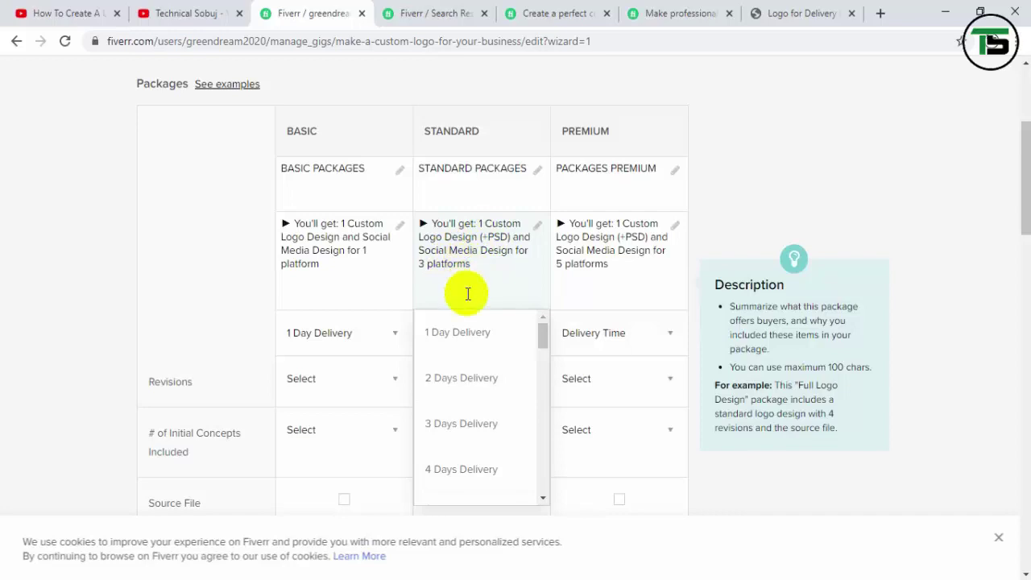
left_click(454, 435)
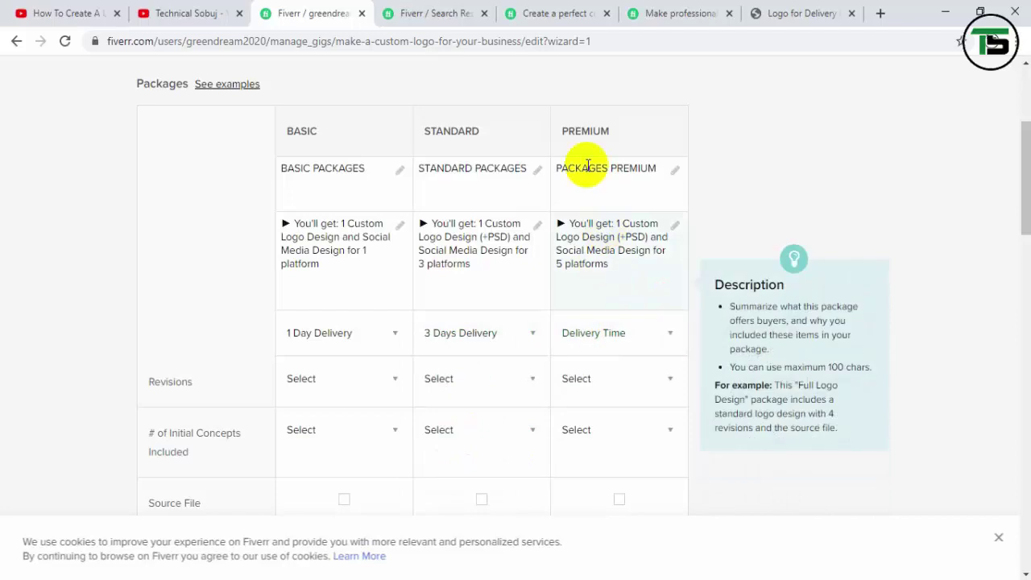
Set the Premium package's delivery time to 5 days.
left_click_drag(562, 127, 614, 132)
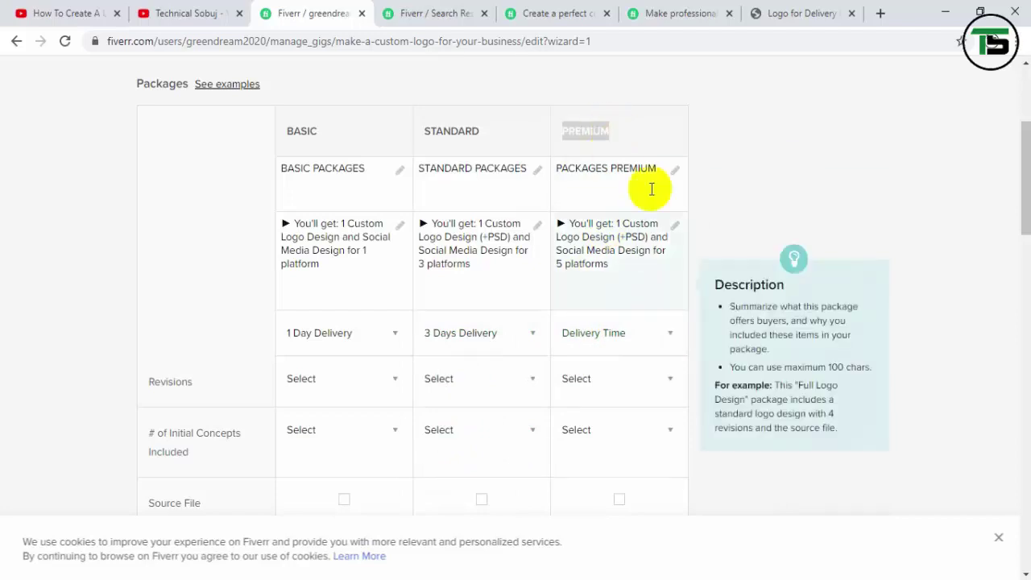
left_click(661, 342)
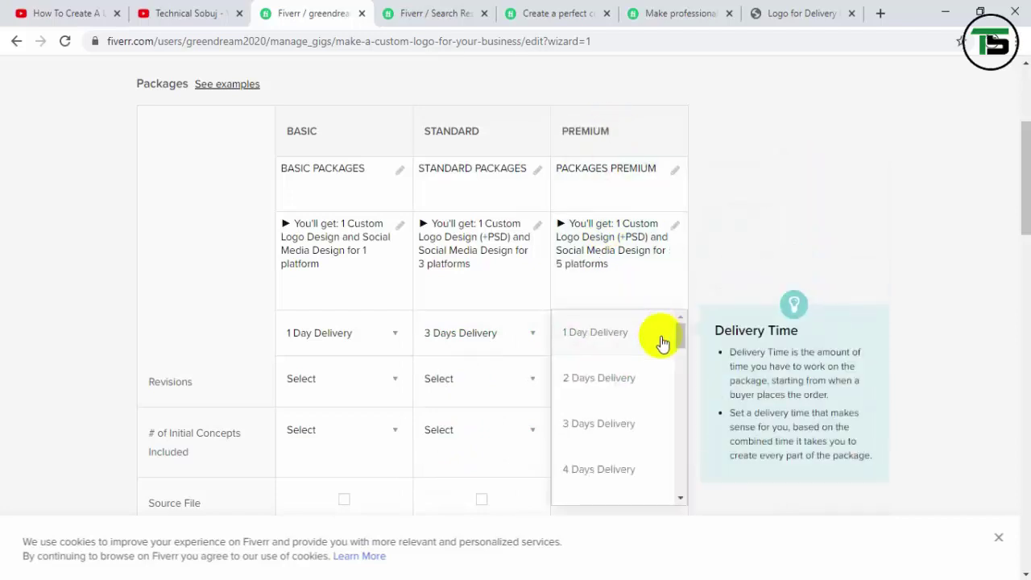
left_click_drag(683, 342, 680, 353)
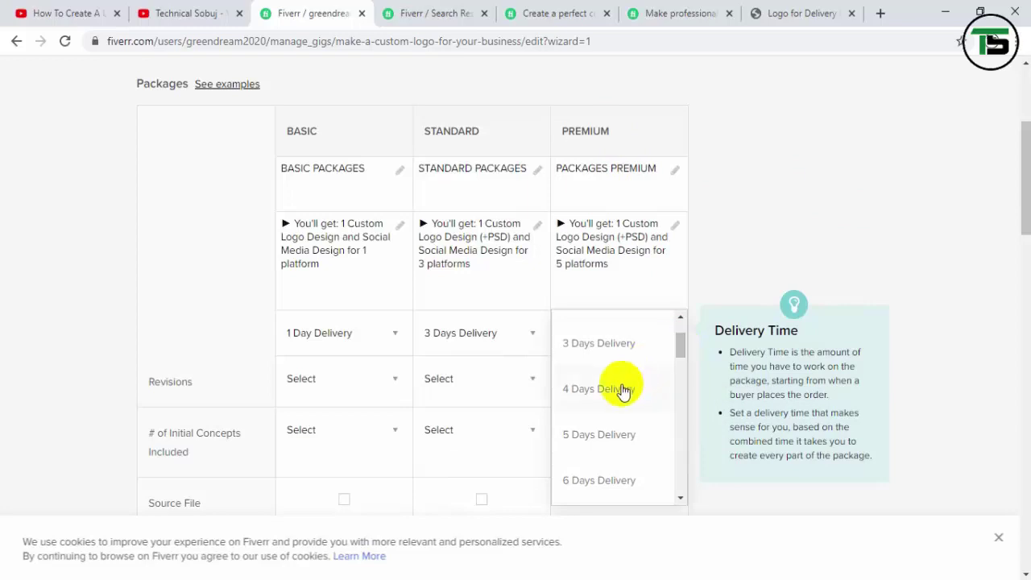
left_click(588, 436)
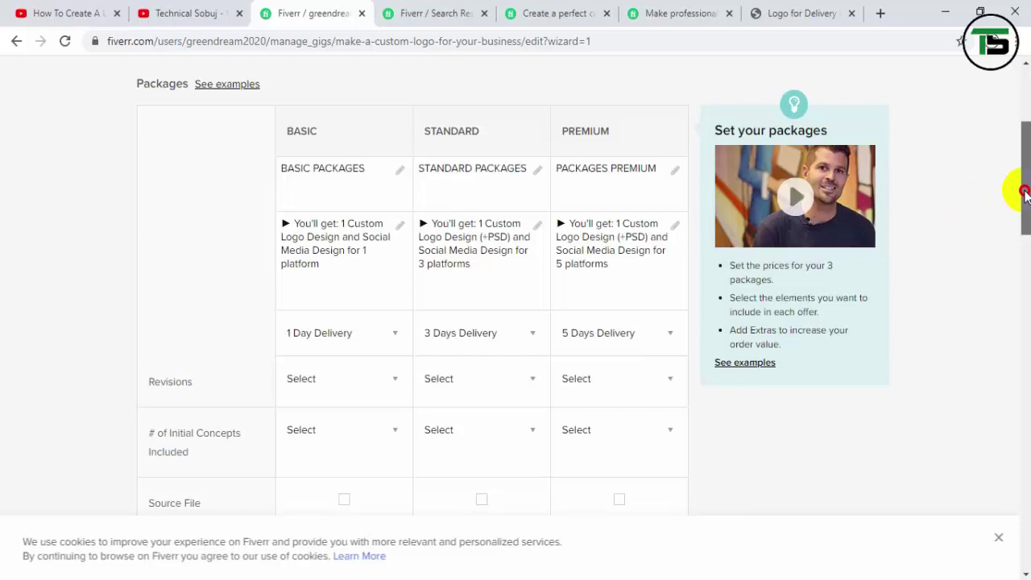
left_click_drag(1024, 193, 1014, 209)
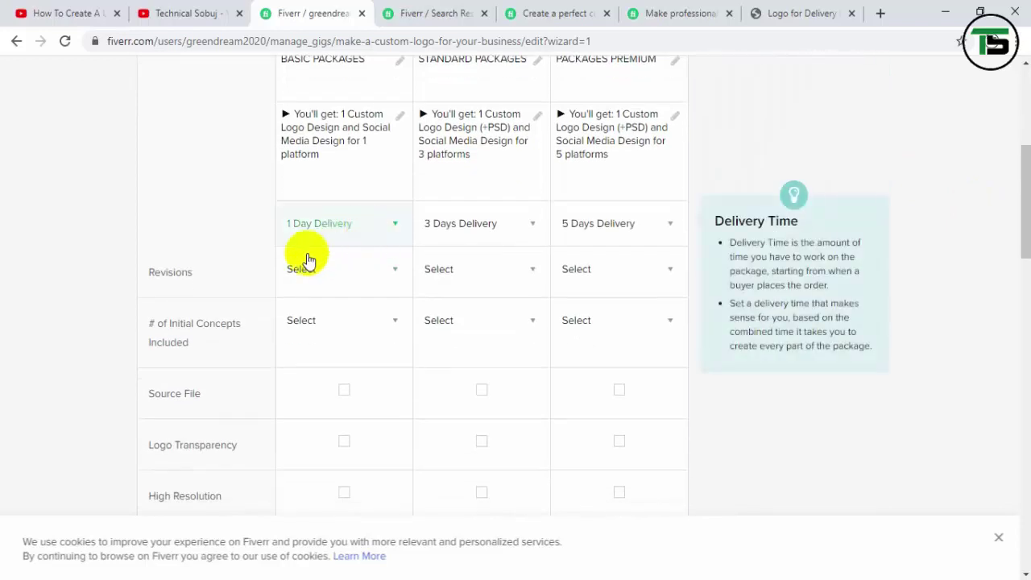
left_click_drag(153, 272, 197, 277)
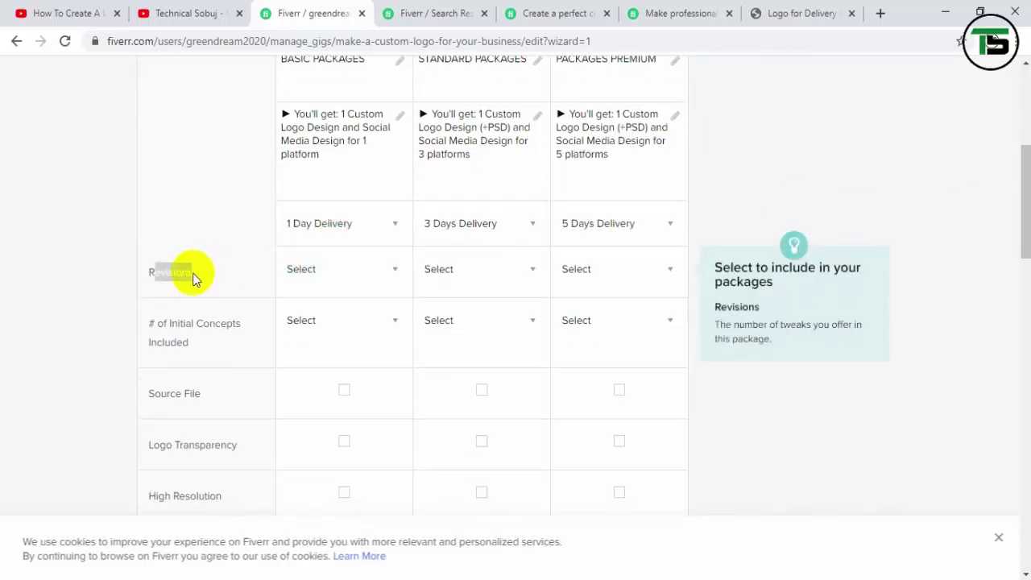
left_click(359, 277)
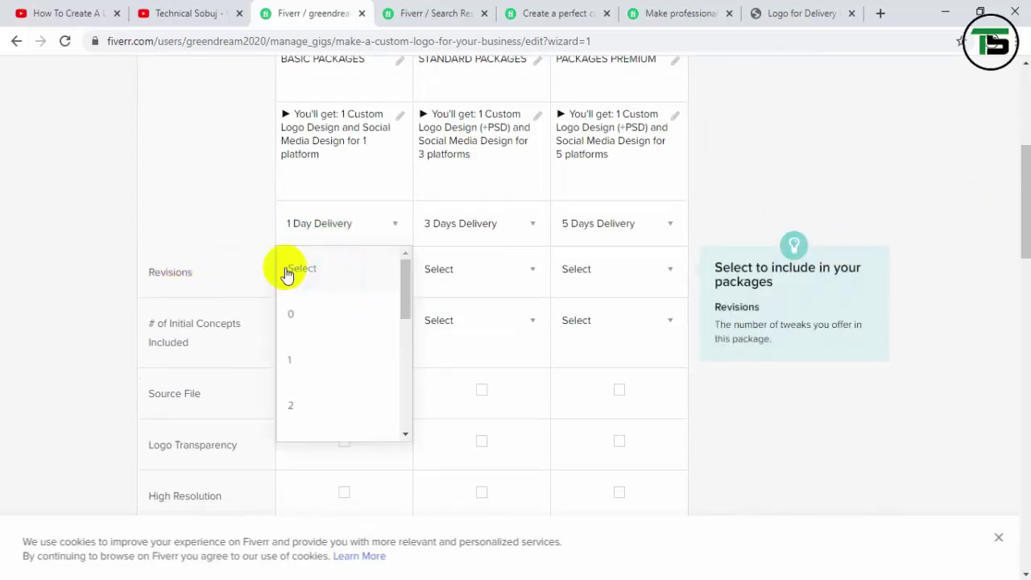
left_click_drag(405, 325, 405, 258)
left_click(382, 298)
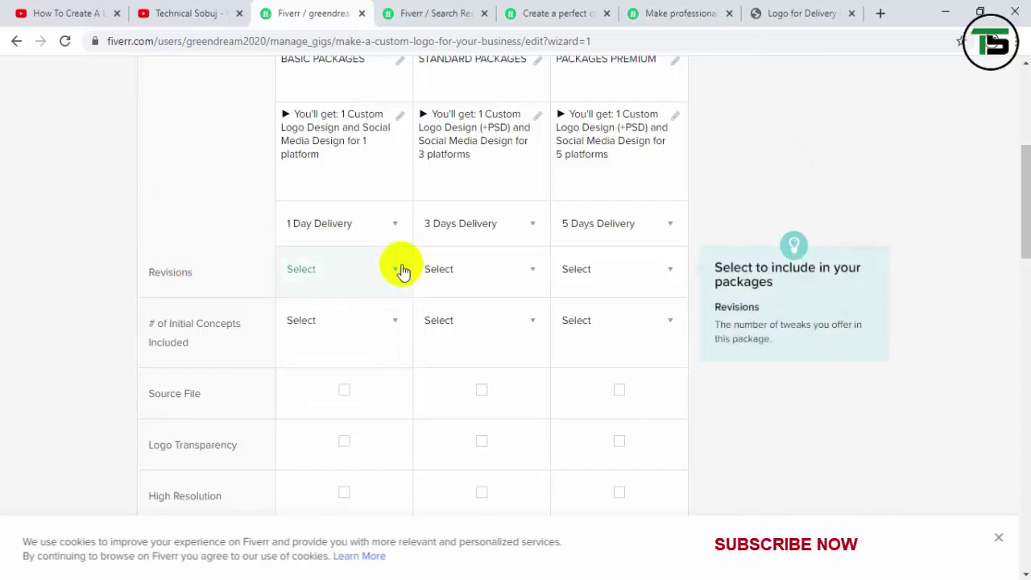
left_click(400, 278)
left_click(202, 278)
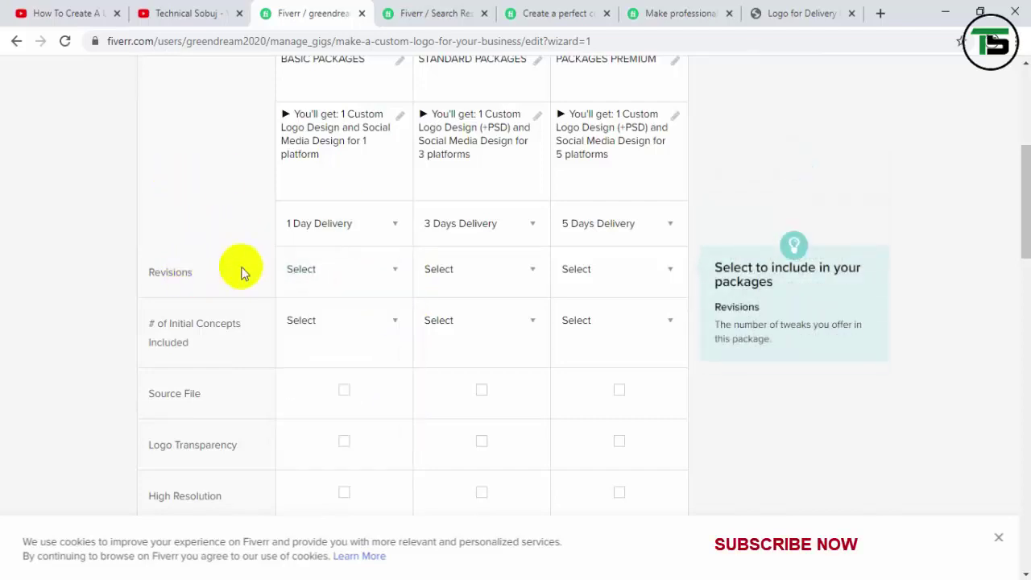
Set the number of revisions for the Basic package to Unlimited.
left_click(361, 266)
left_click(404, 389)
left_click_drag(404, 388, 402, 421)
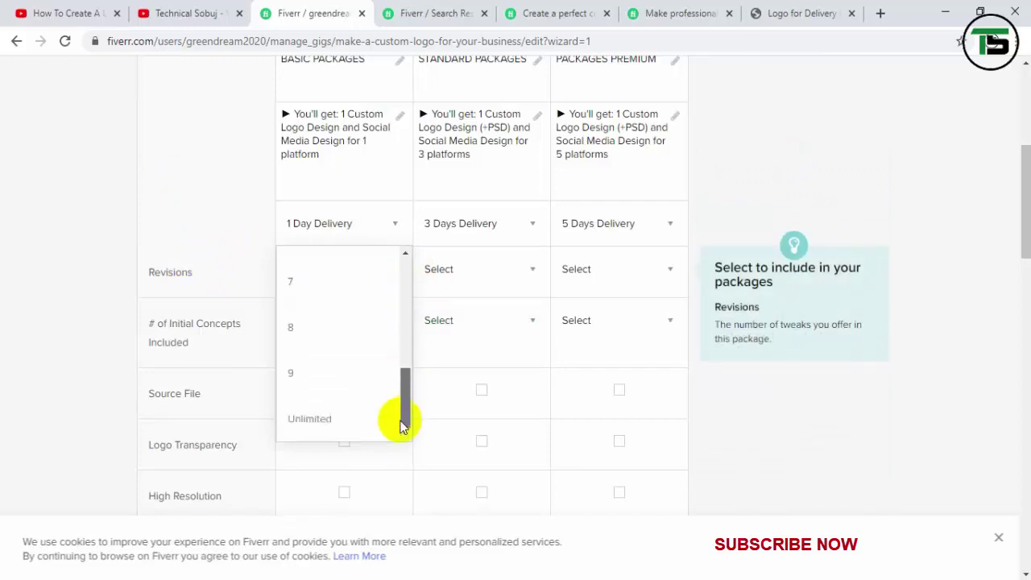
left_click(311, 424)
Set the revisions for both the Standard and Premium packages to Unlimited.
left_click(499, 274)
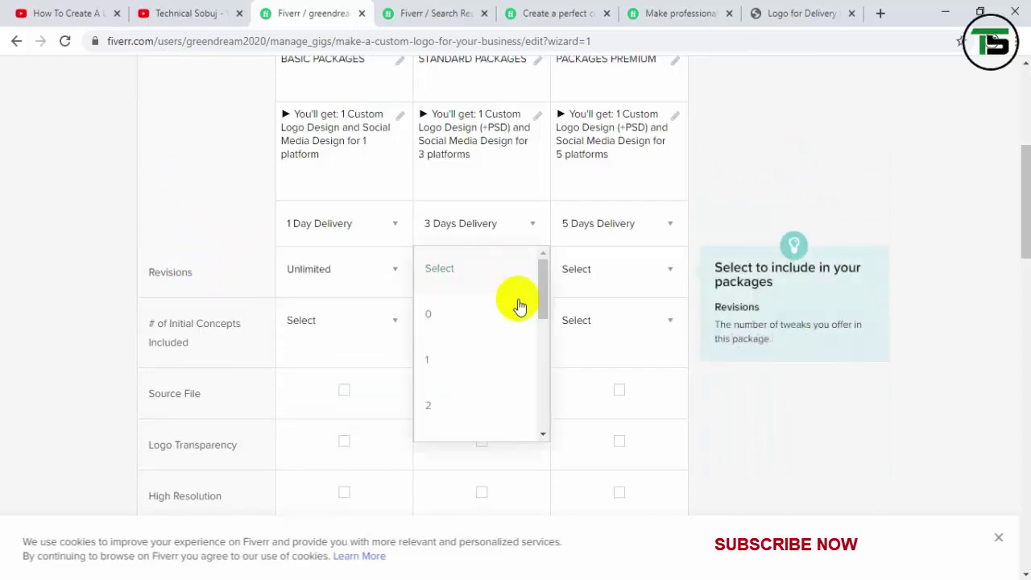
left_click_drag(545, 283, 511, 428)
left_click(511, 425)
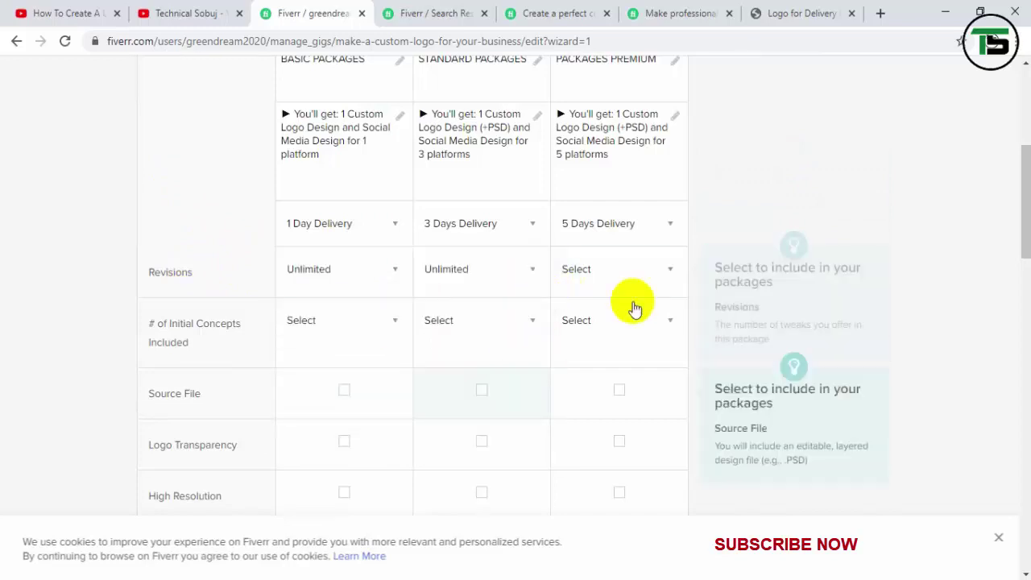
left_click(651, 284)
left_click_drag(684, 298, 677, 419)
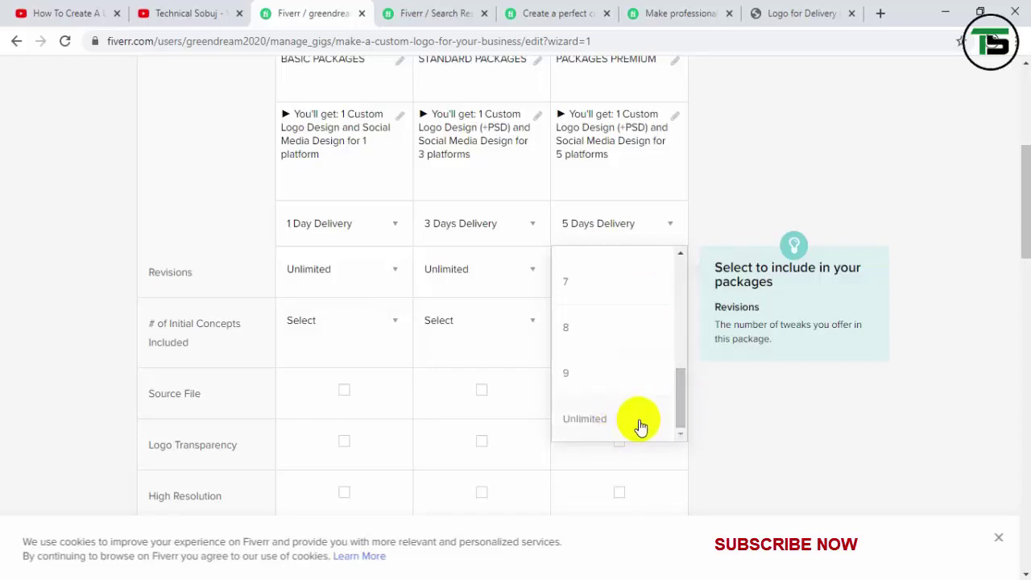
left_click(641, 424)
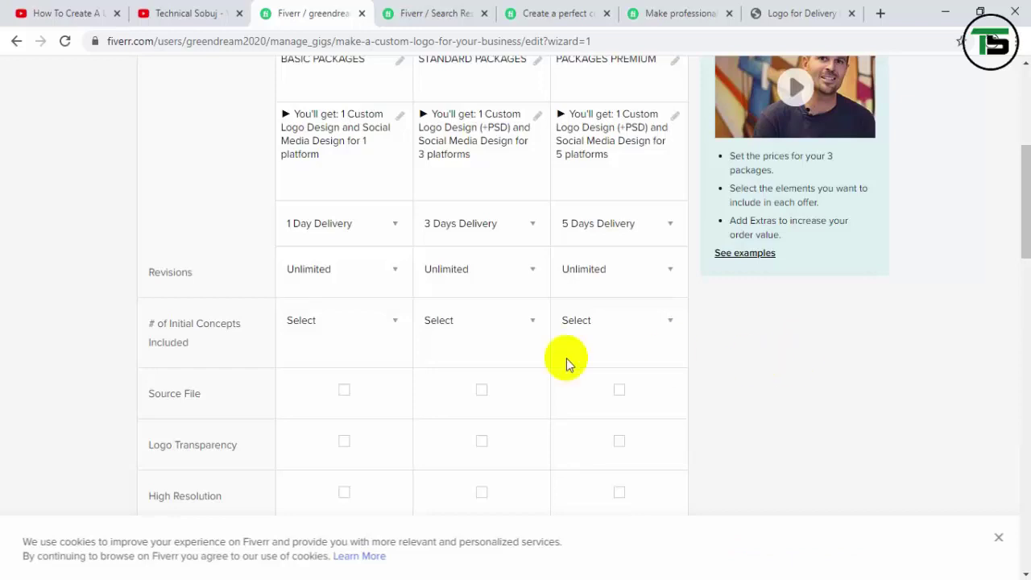
Include the source file in the Basic, Standard and Premium packages.
scroll(1023, 189, "down", 1)
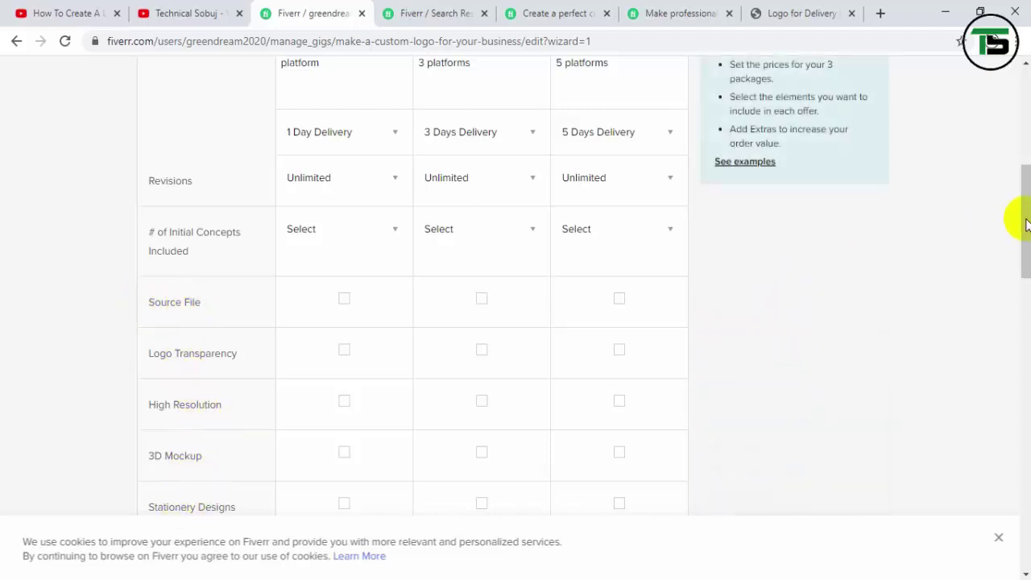
left_click_drag(1023, 219, 1027, 265)
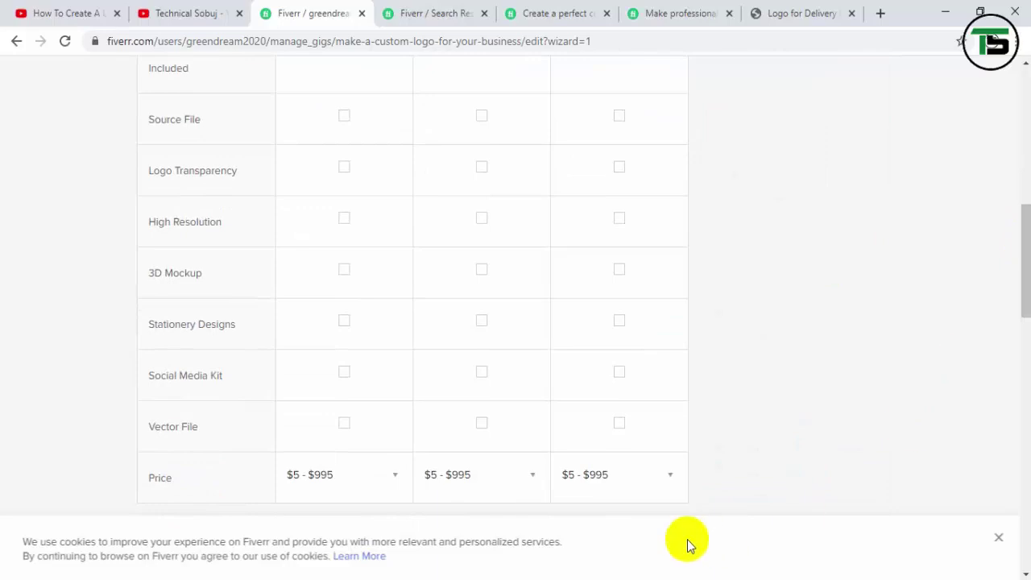
scroll(218, 322, "up", 2)
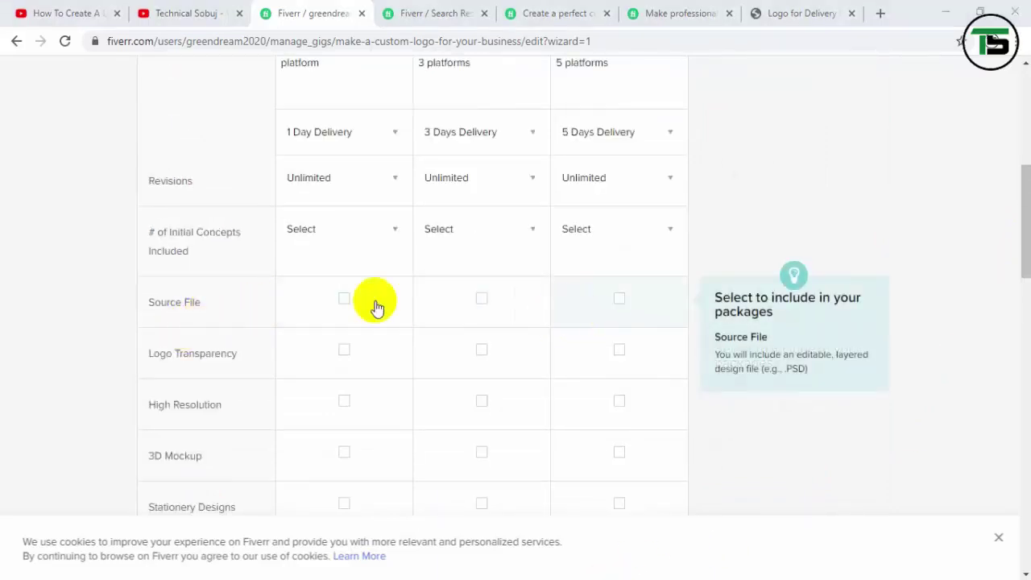
left_click(344, 299)
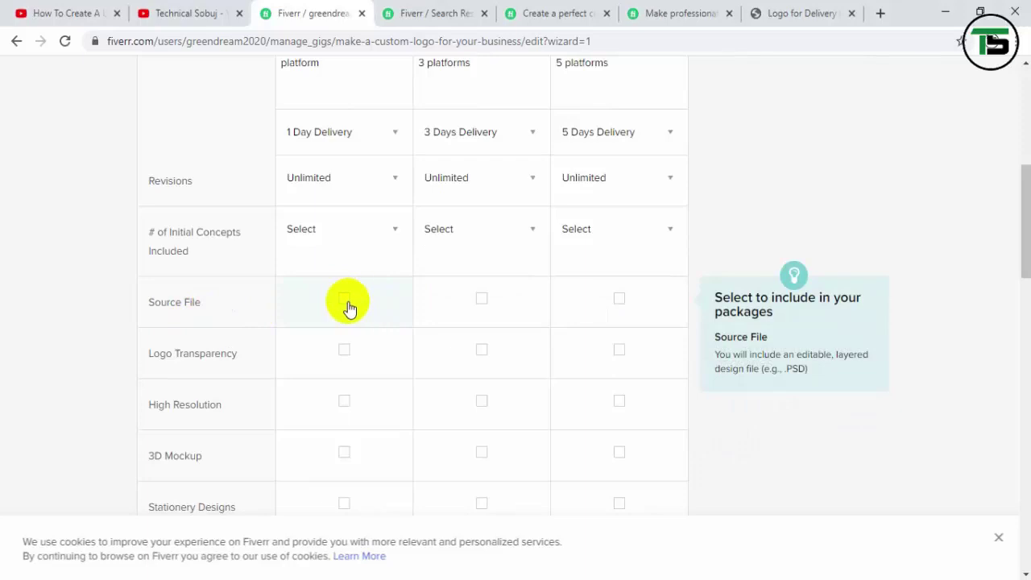
left_click(482, 300)
left_click(620, 298)
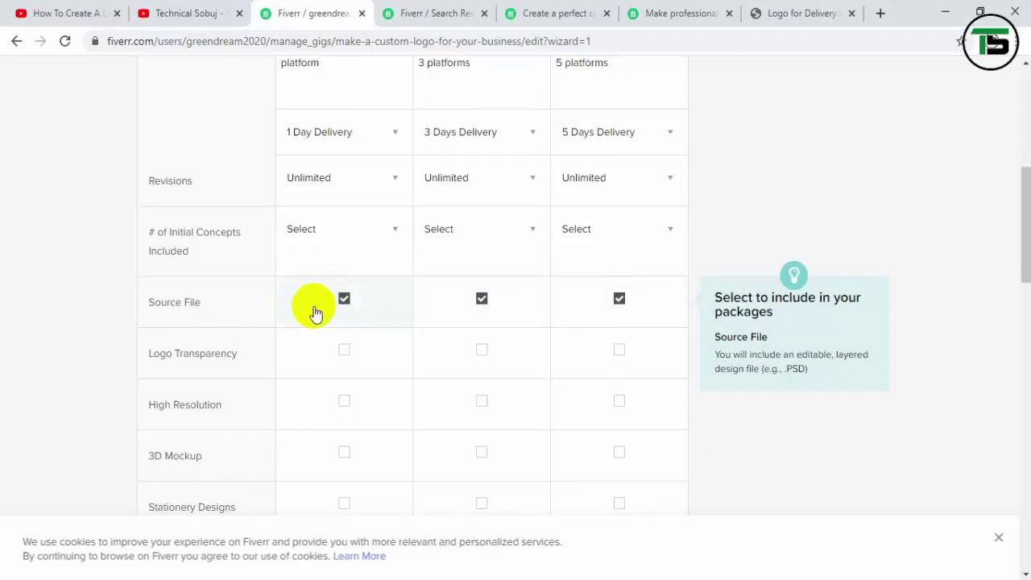
Remove the source file from all three packages.
left_click(344, 299)
left_click(482, 300)
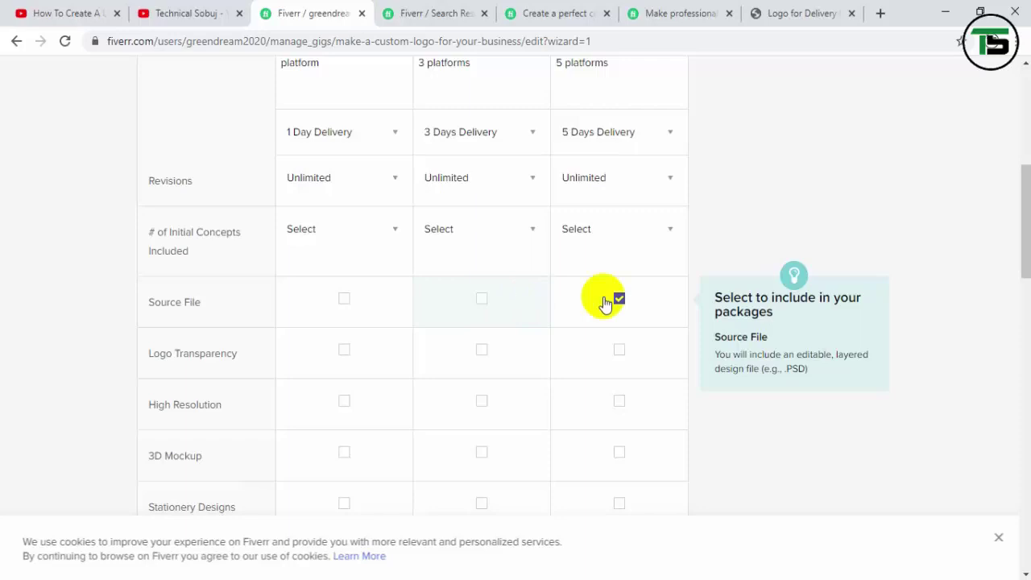
left_click(619, 299)
Set the price of the Basic package to $5.
scroll(1017, 214, "down", 3)
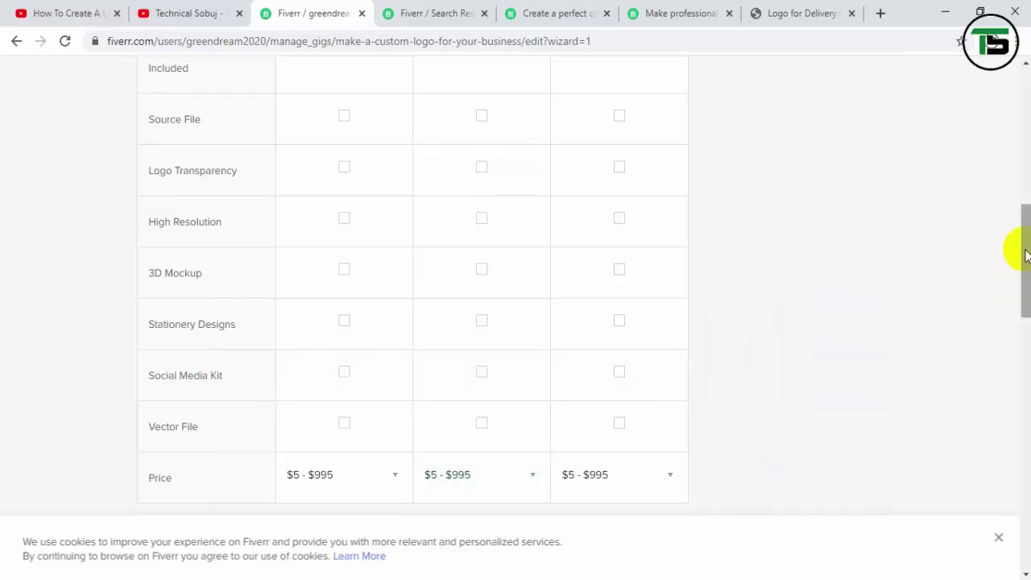
left_click_drag(1020, 249, 1019, 265)
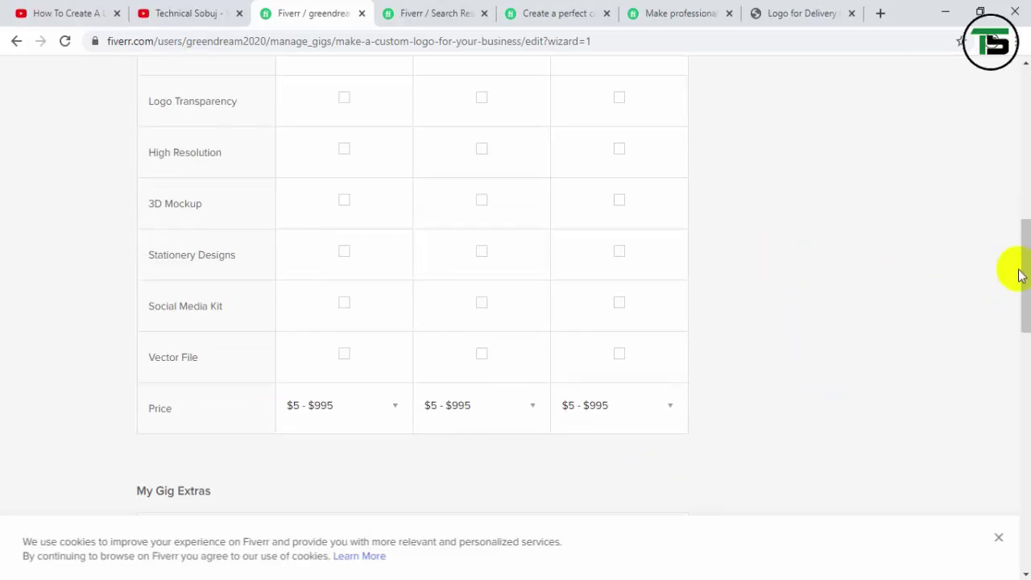
left_click_drag(1026, 276, 1009, 302)
mouse_move(379, 290)
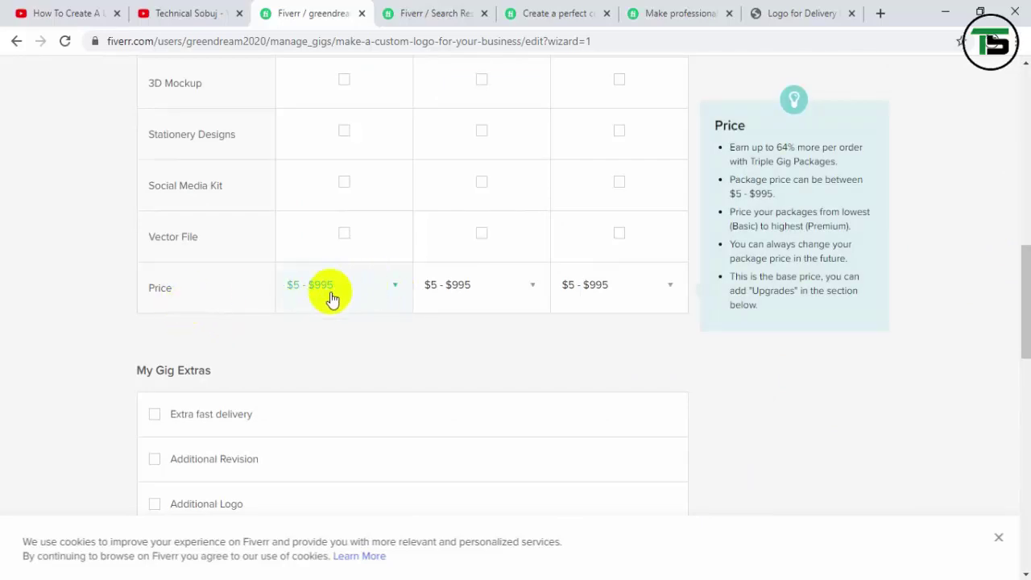
left_click(393, 288)
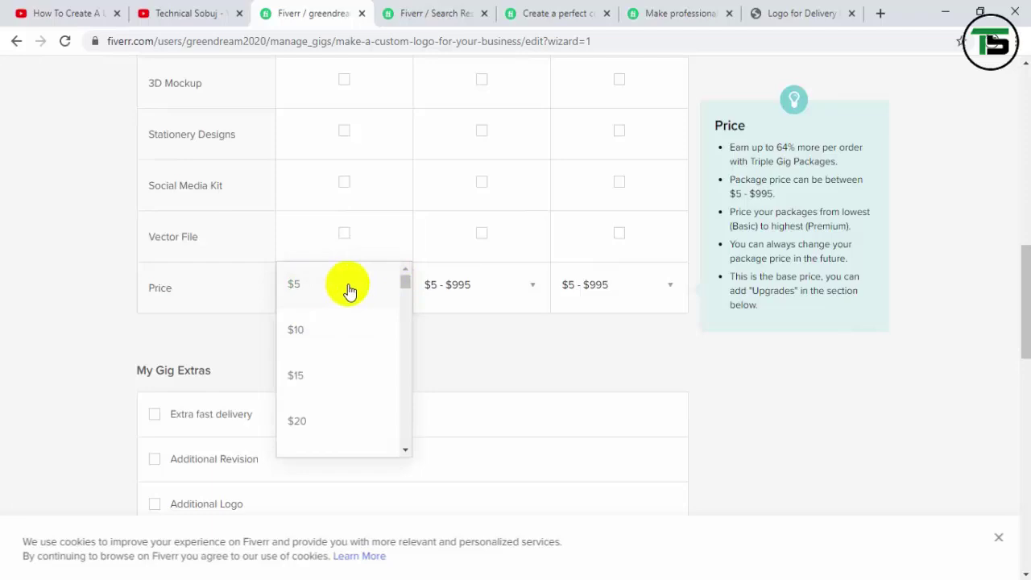
left_click(364, 291)
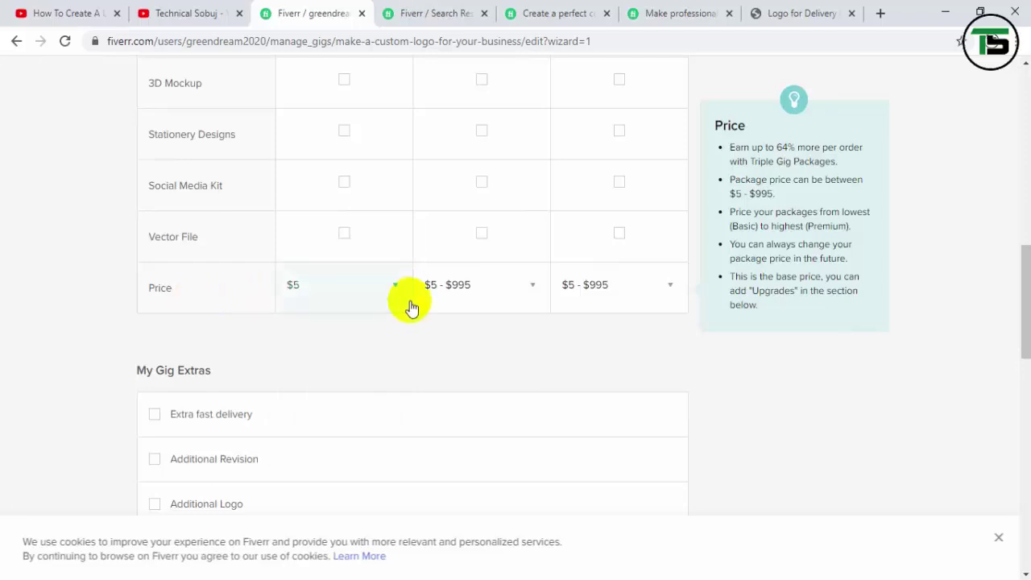
Price the Standard package at $10 and the Premium package at $15.
left_click_drag(1016, 294, 934, 318)
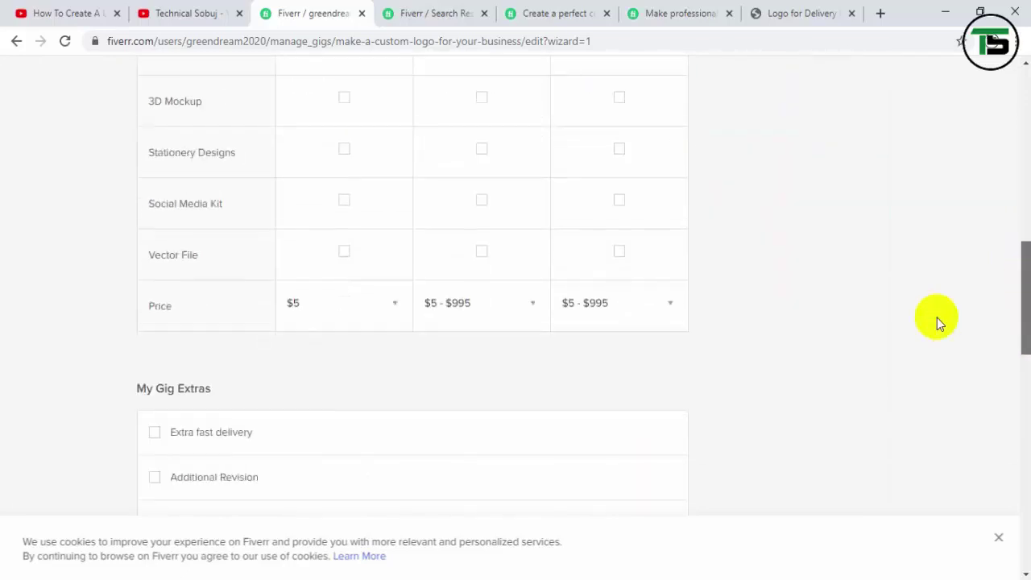
left_click(525, 317)
left_click(445, 355)
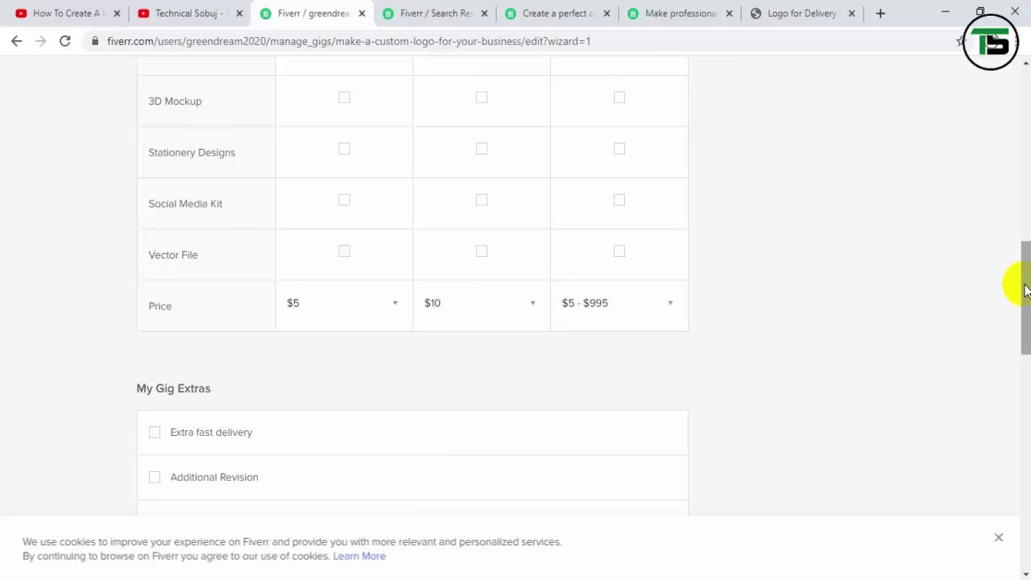
left_click_drag(1024, 287, 1025, 291)
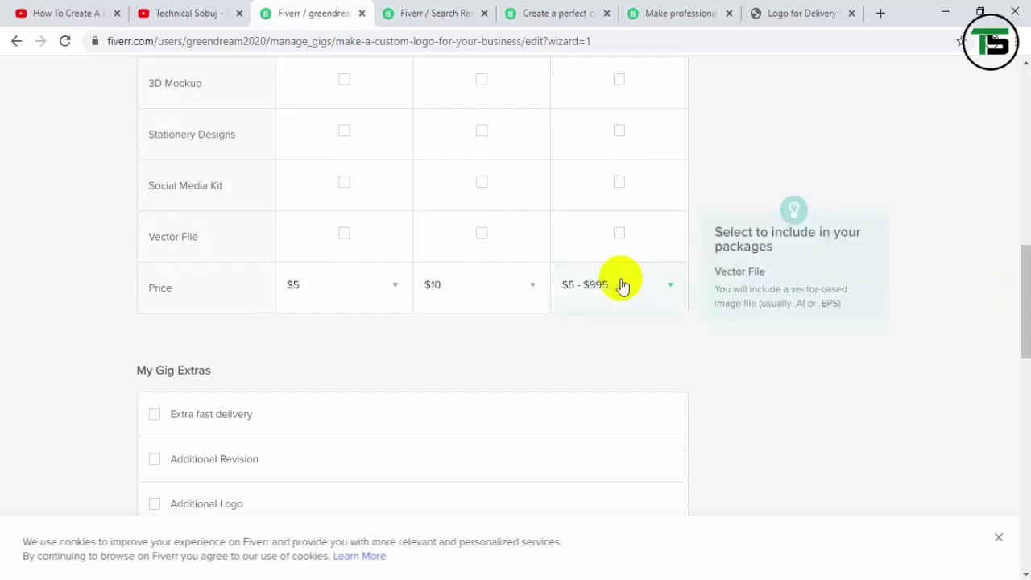
left_click(668, 289)
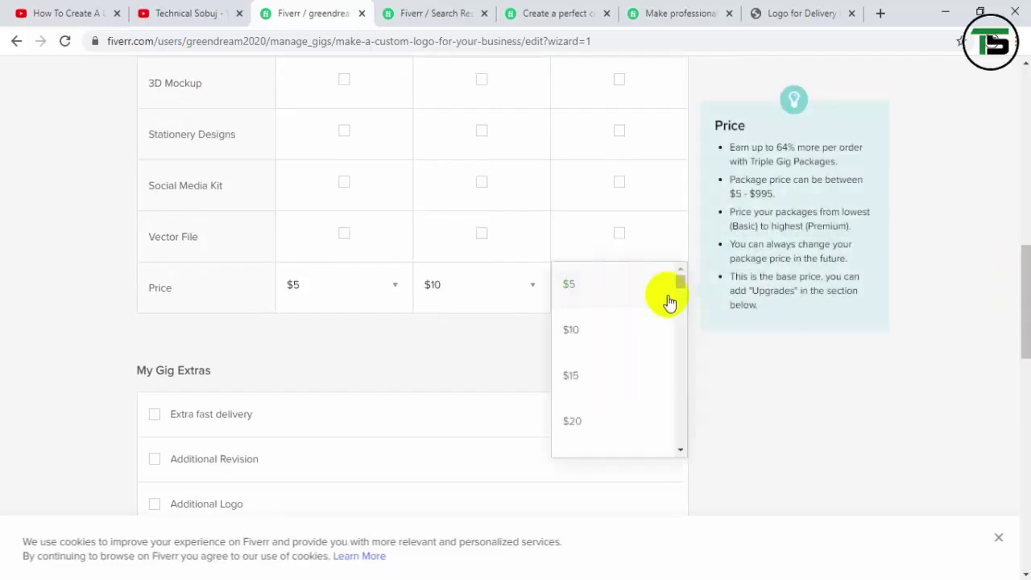
left_click(586, 377)
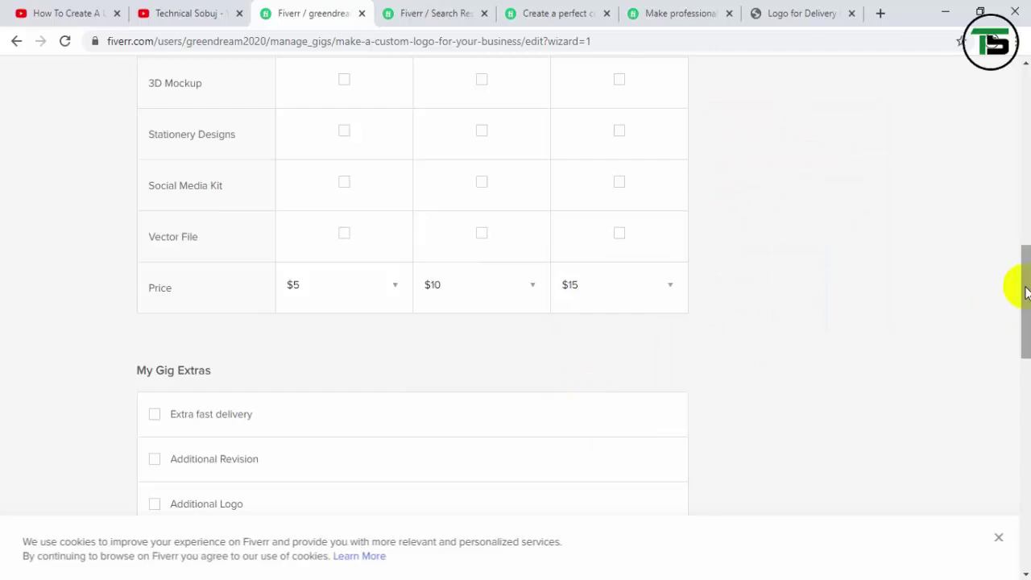
Enable the extra fast delivery gig extra and offer 1-day delivery for an extra $5 on the Basic package.
left_click_drag(1027, 292, 1019, 317)
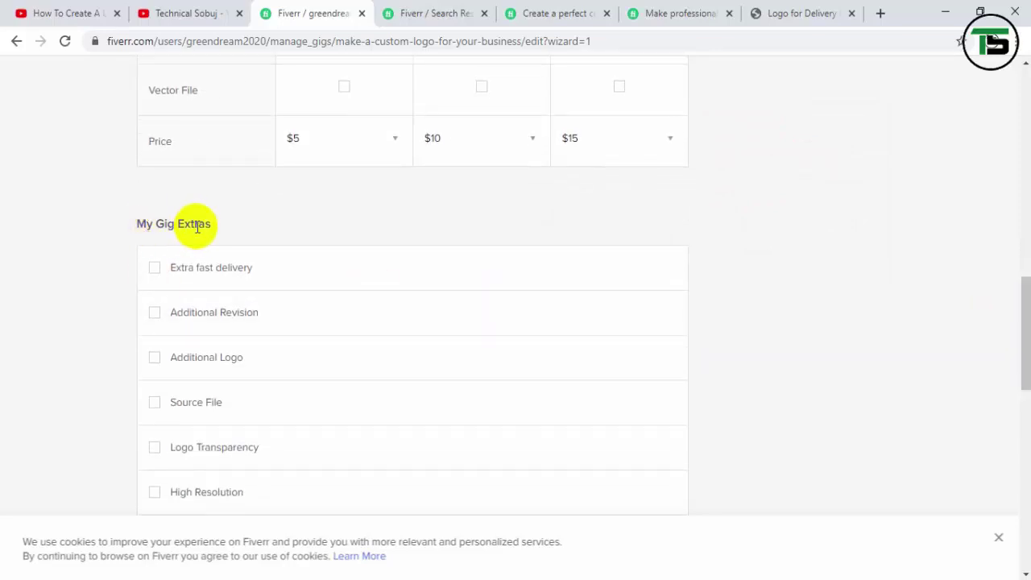
left_click(155, 268)
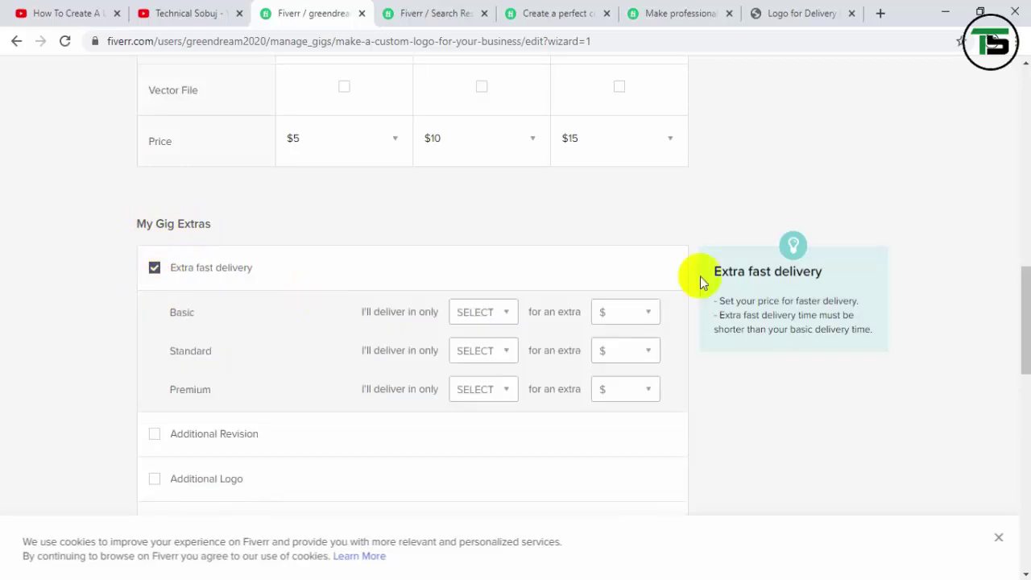
scroll(1018, 286, "down", 1)
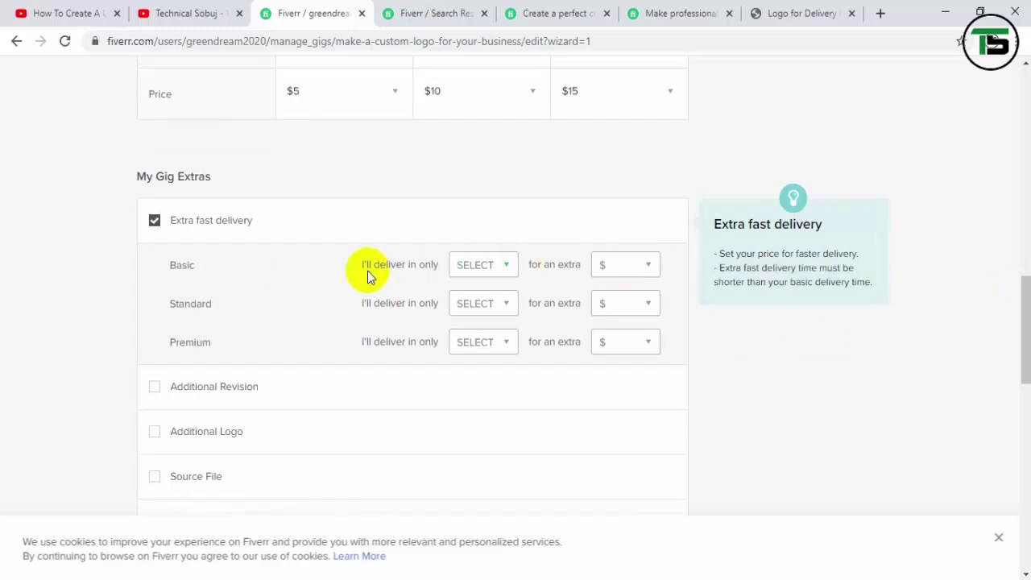
left_click(497, 270)
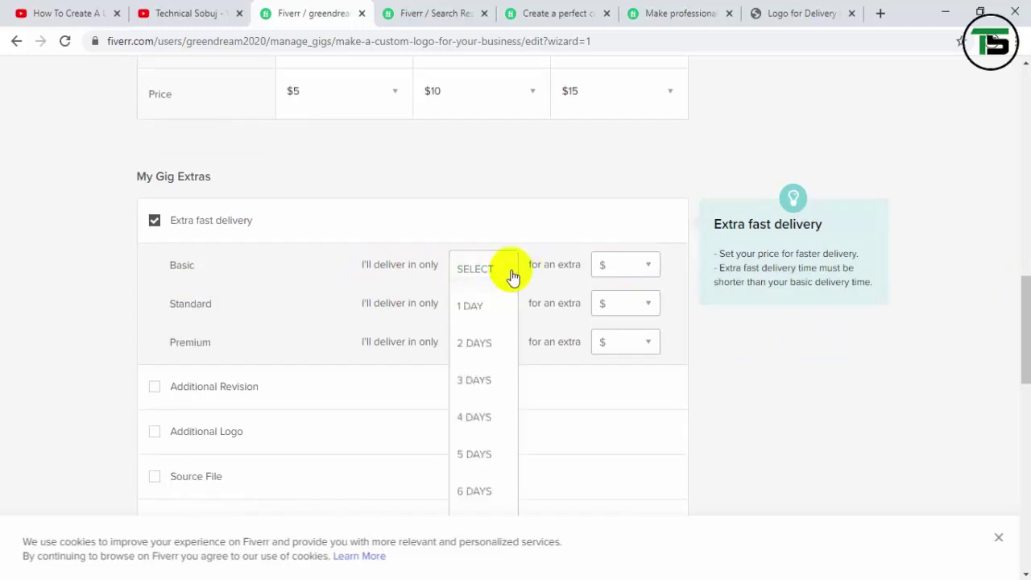
left_click(494, 310)
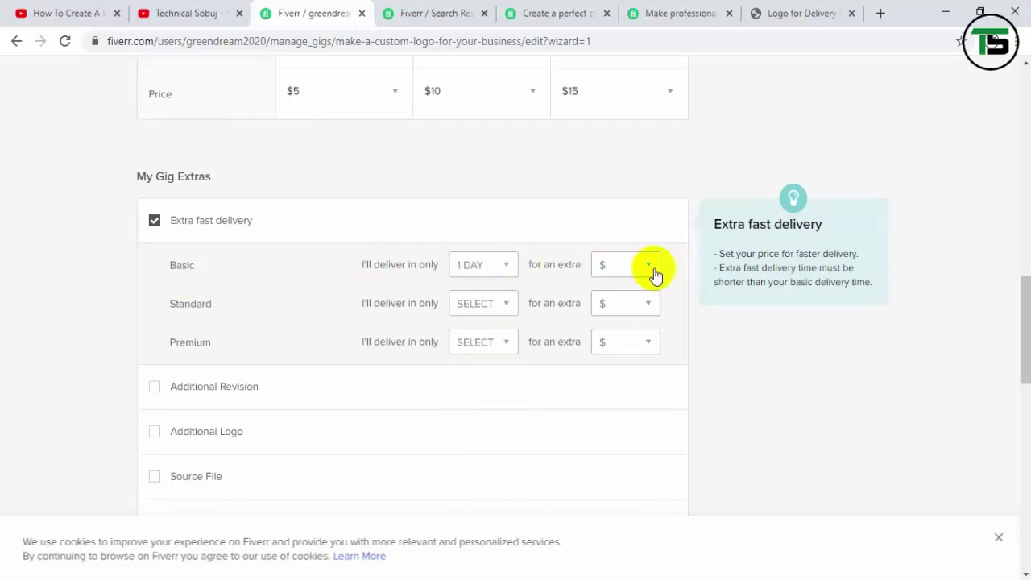
left_click(654, 272)
left_click(622, 304)
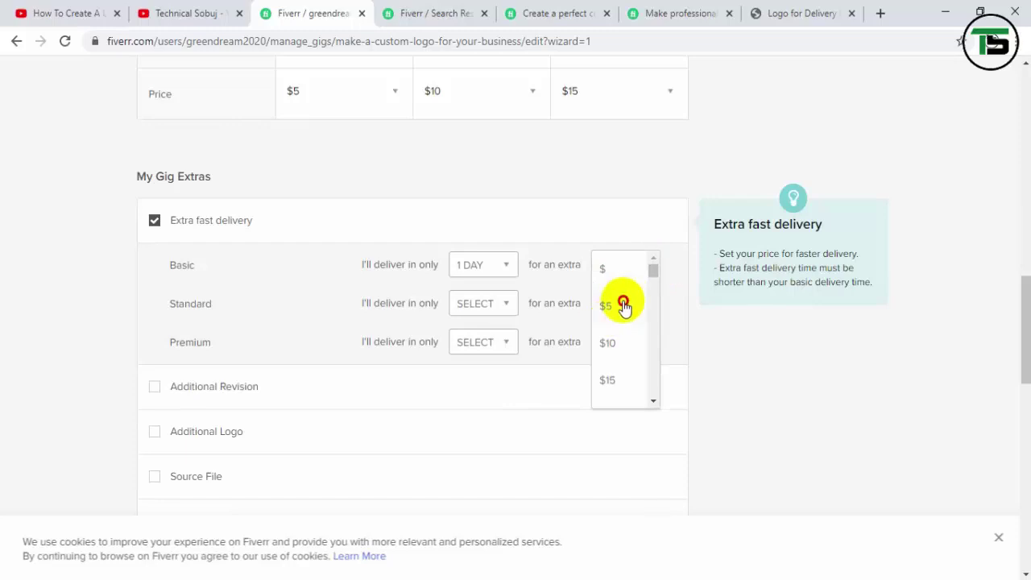
Set the Standard package's extra fast delivery to 1 day for an extra $10.
left_click(486, 305)
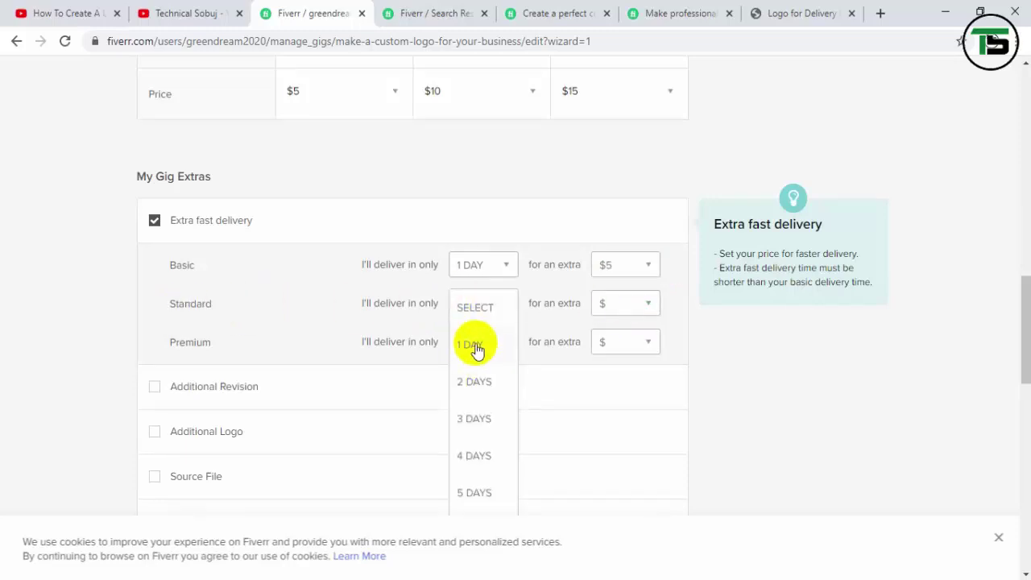
left_click(473, 345)
left_click(649, 305)
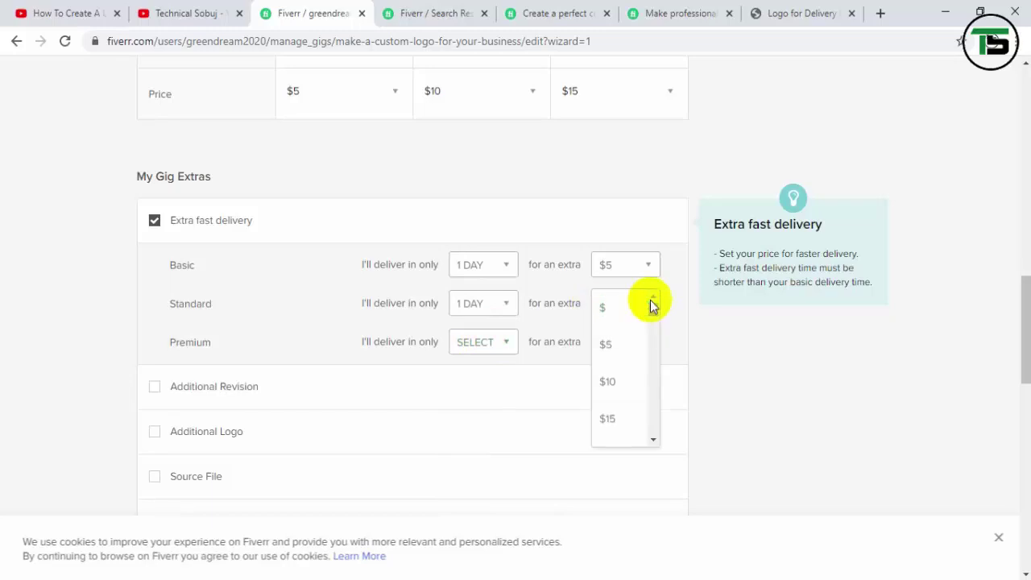
left_click(606, 385)
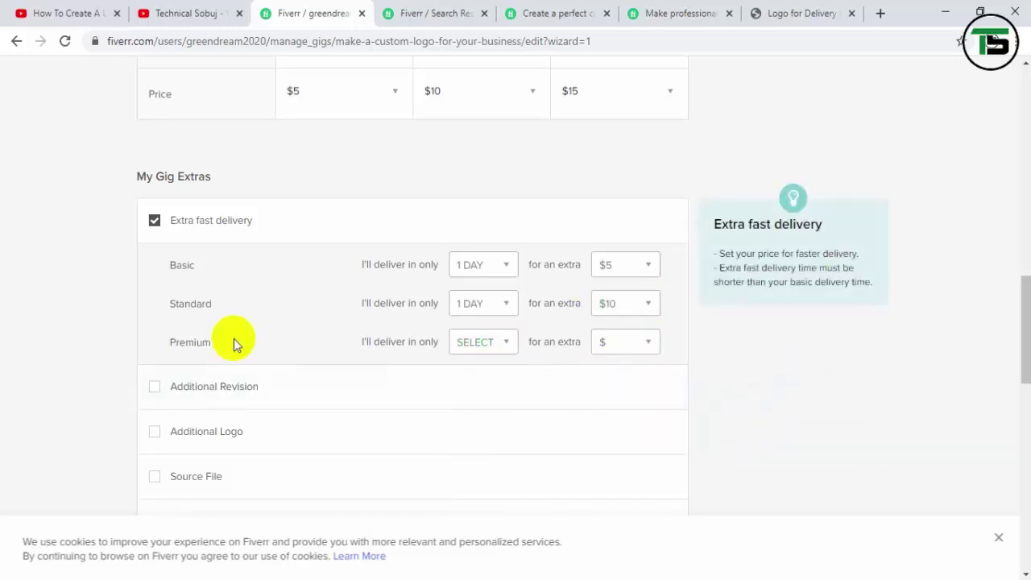
Set the Premium package's extra fast delivery to 2 days for an extra $15.
left_click(502, 344)
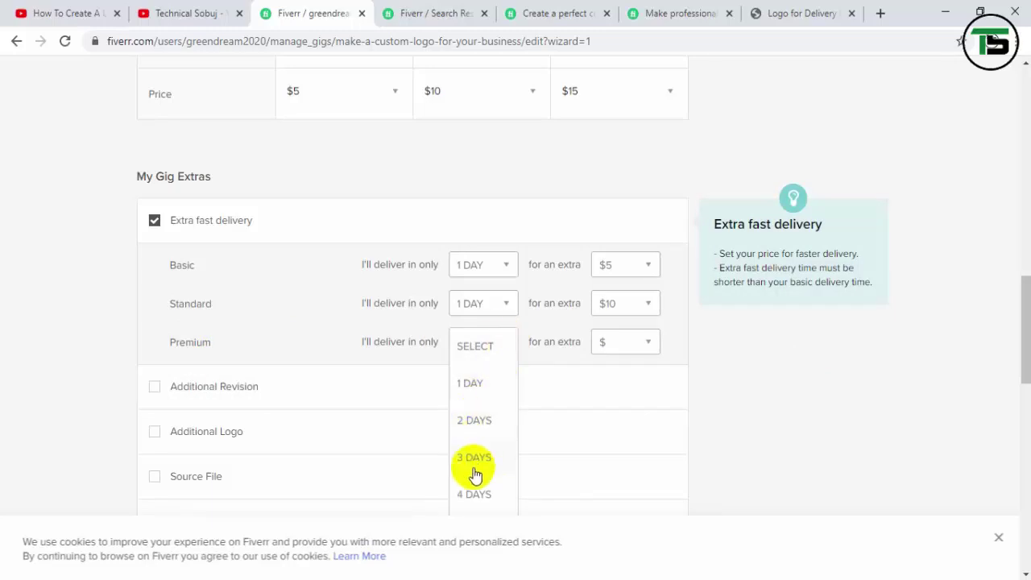
left_click(484, 388)
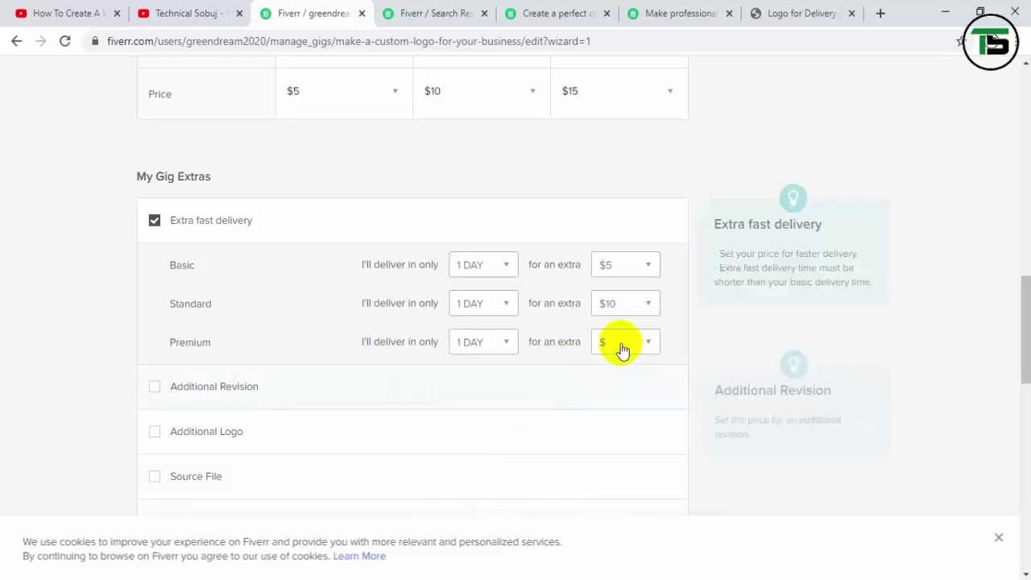
left_click(487, 346)
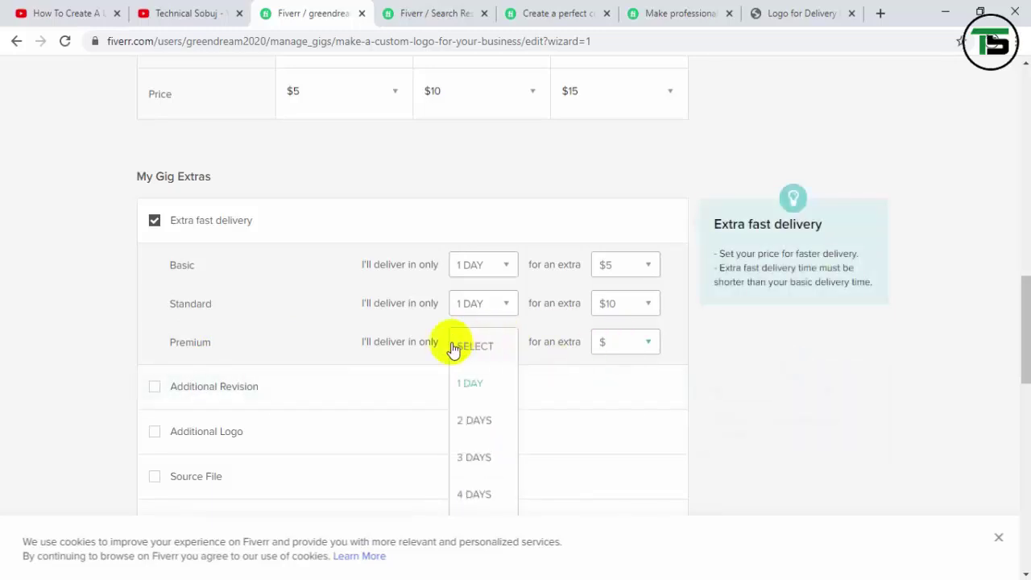
left_click(484, 424)
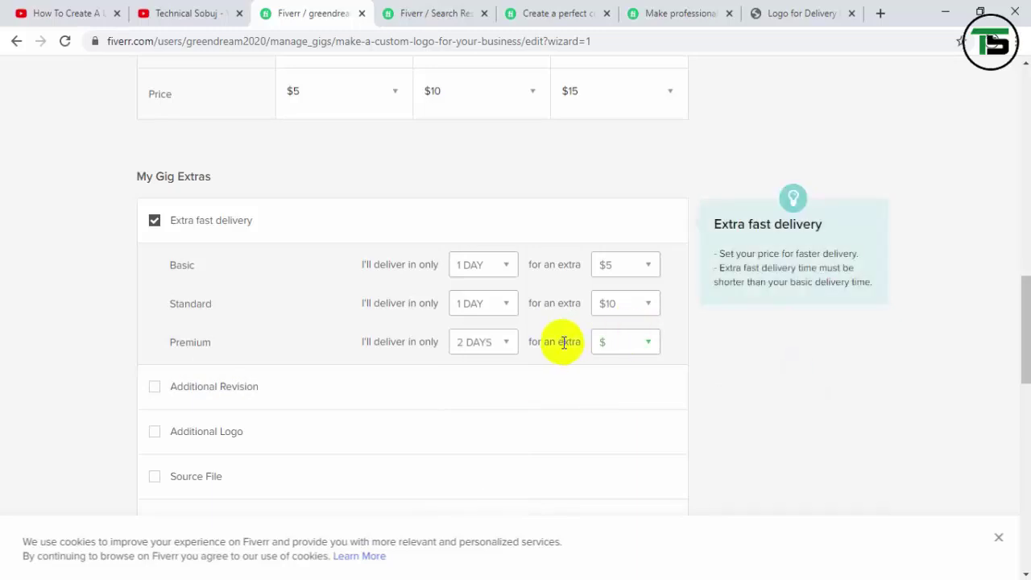
left_click(504, 345)
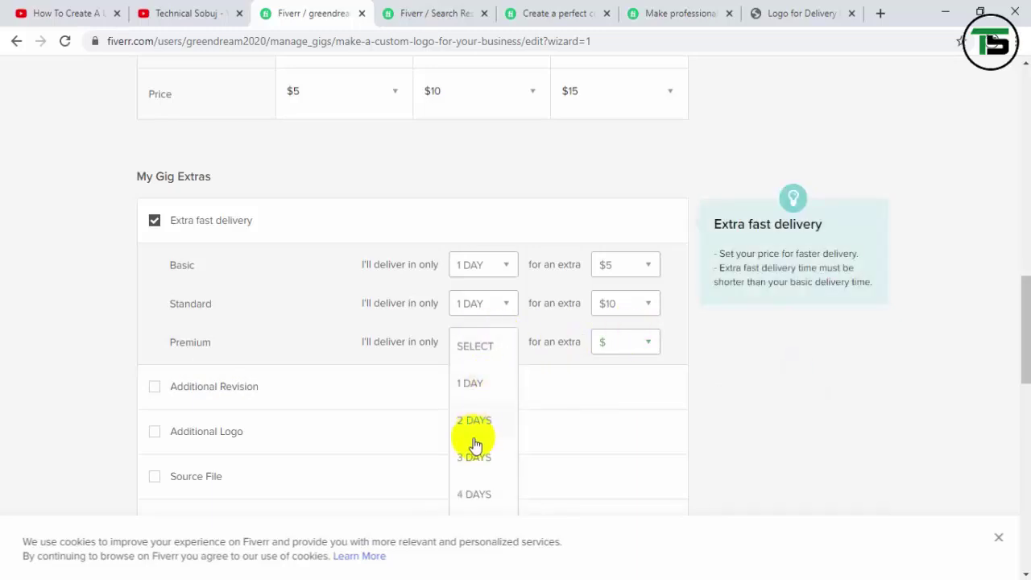
left_click(486, 426)
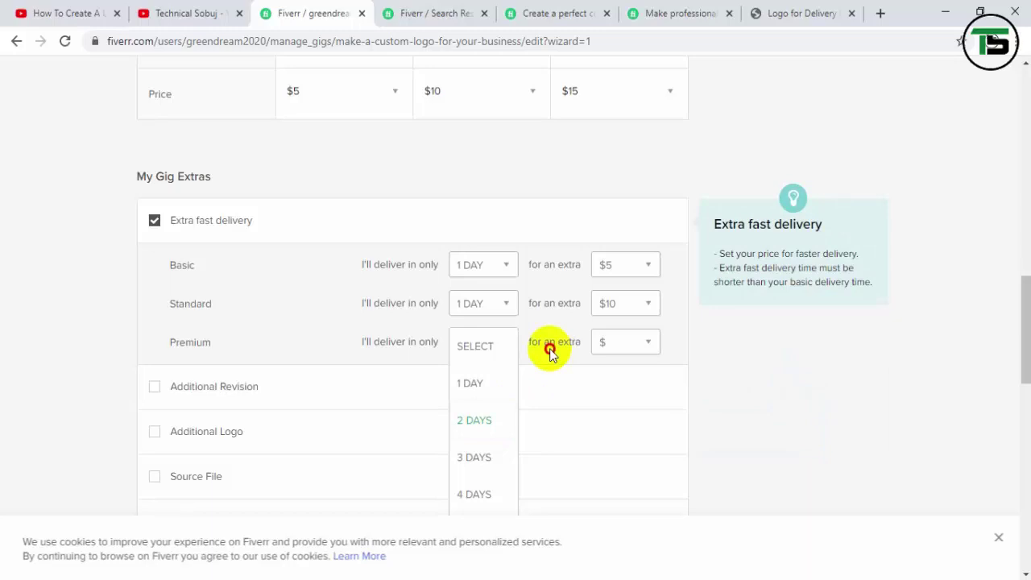
left_click(644, 347)
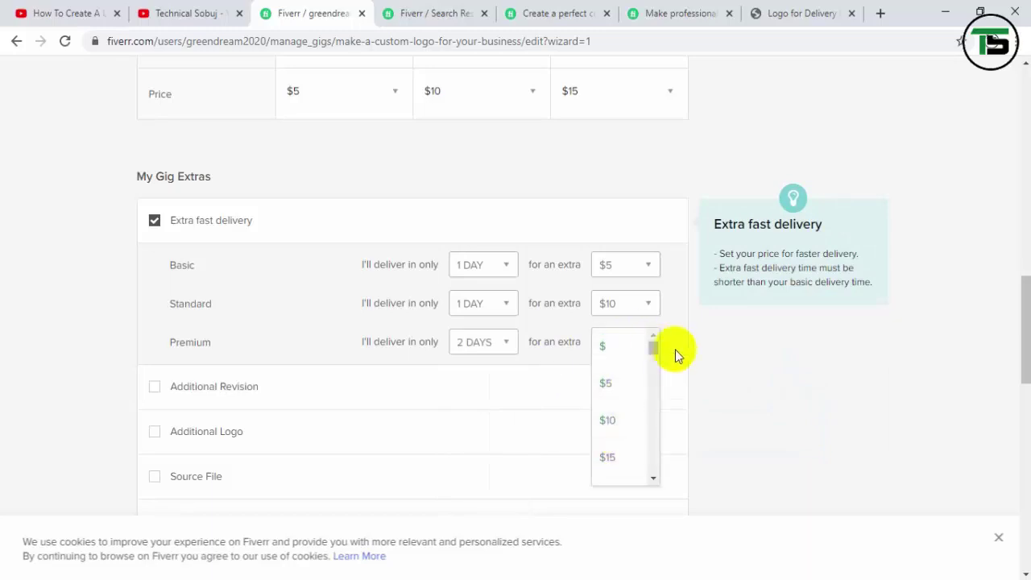
left_click_drag(656, 347, 657, 351)
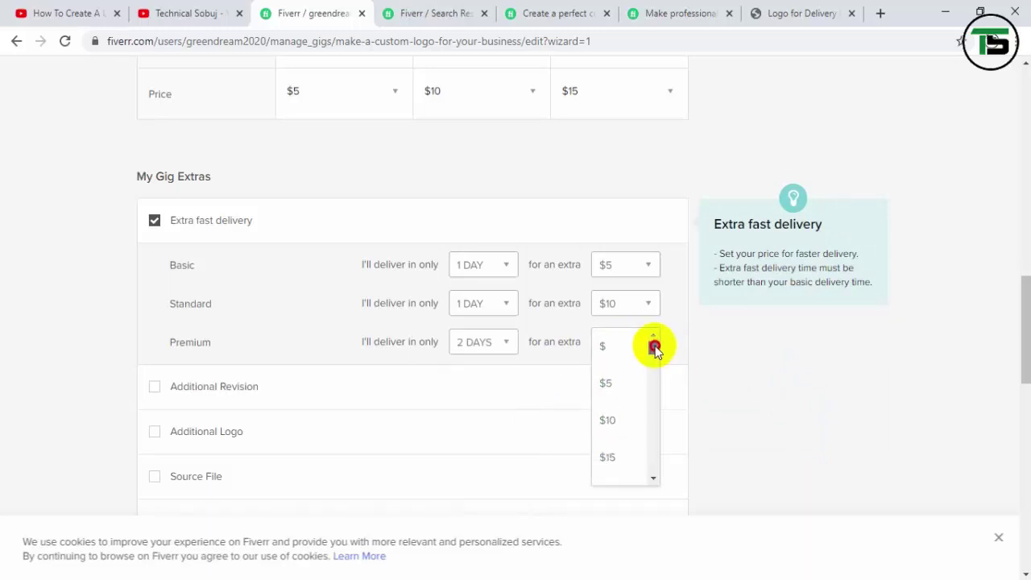
left_click(608, 467)
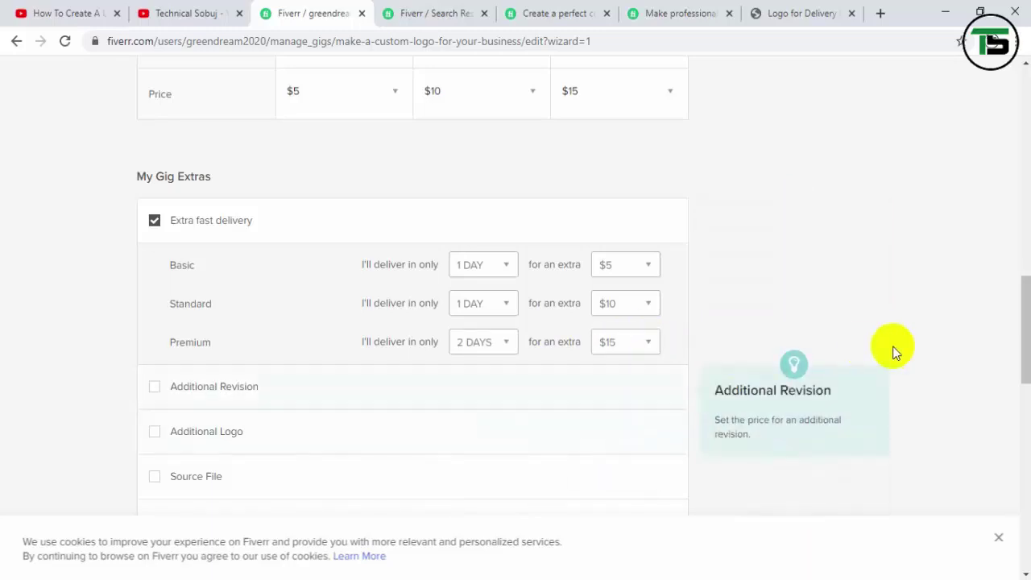
Enable the Additional Revision gig extra for an extra $10 and an additional 3 days.
left_click_drag(1027, 332, 1005, 349)
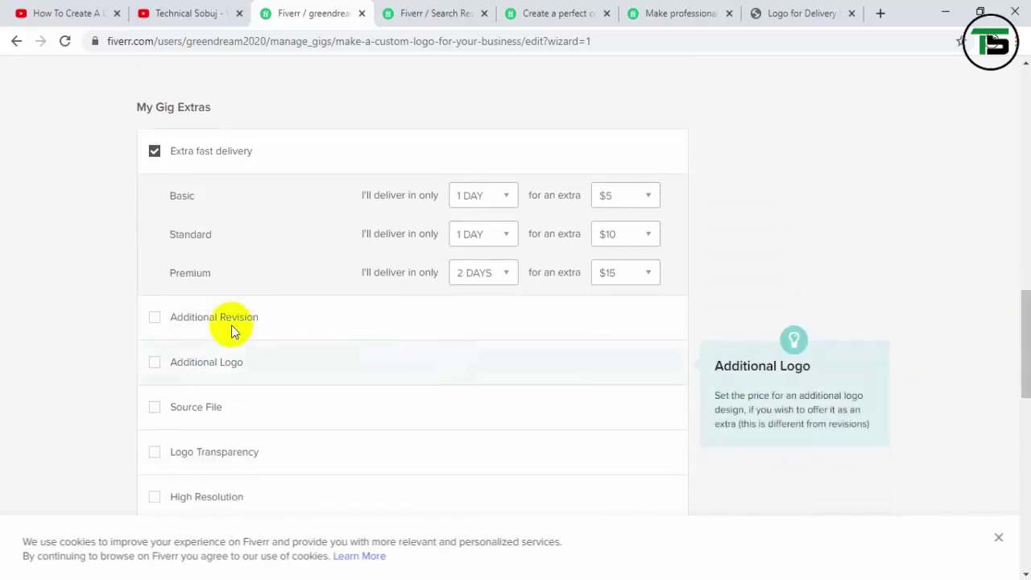
left_click(155, 322)
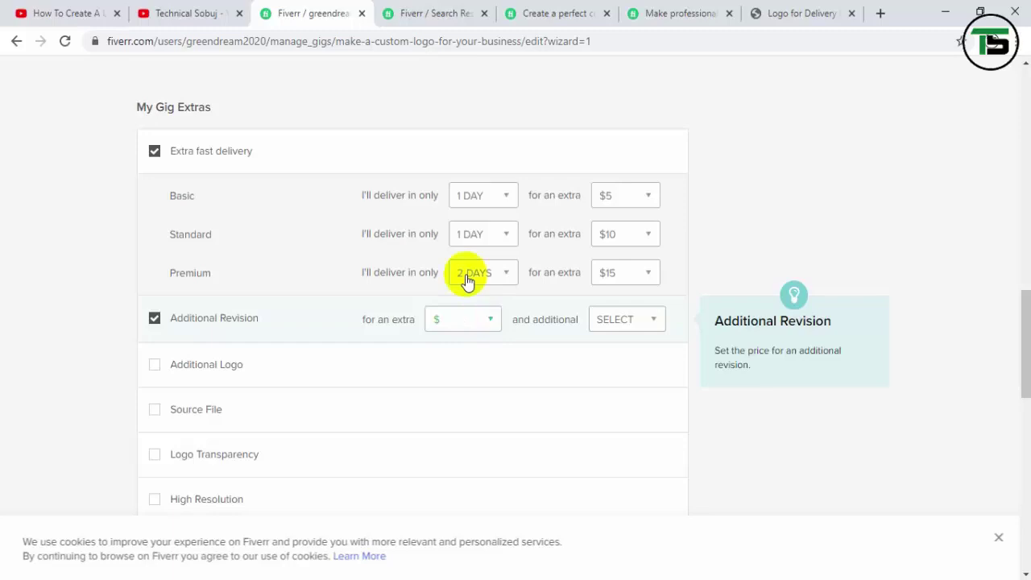
left_click(645, 322)
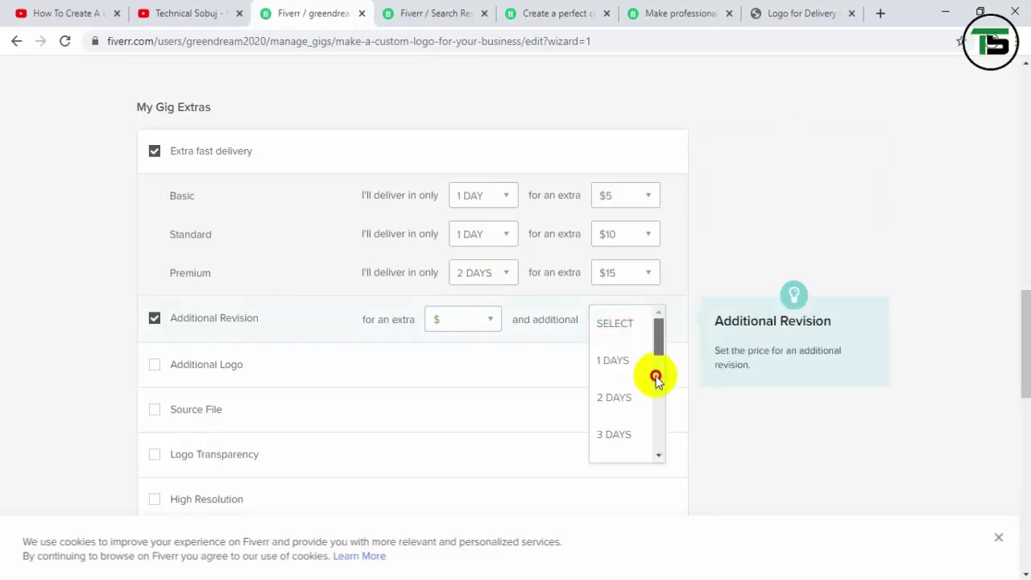
left_click_drag(656, 375, 661, 349)
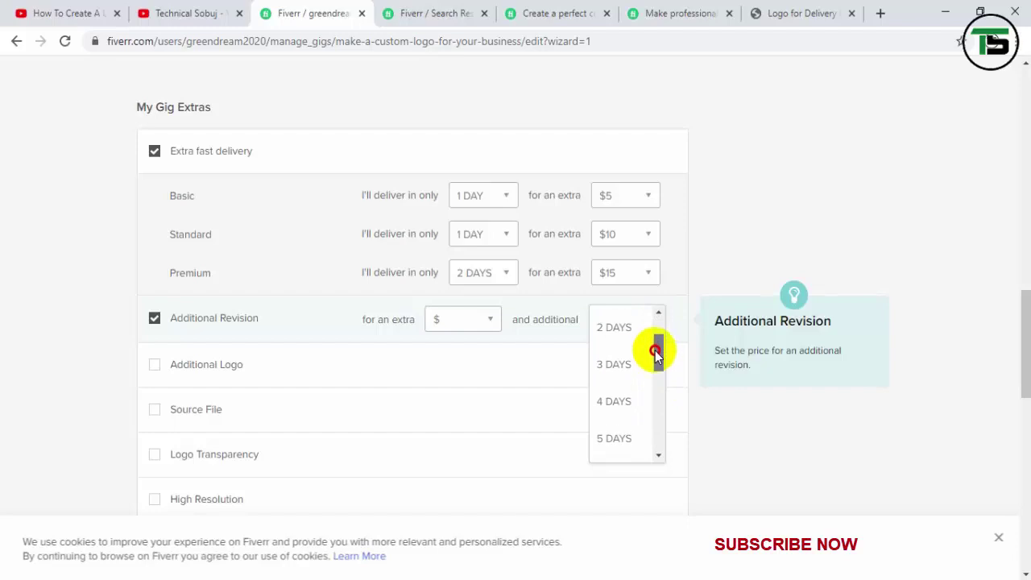
left_click(617, 362)
left_click(492, 322)
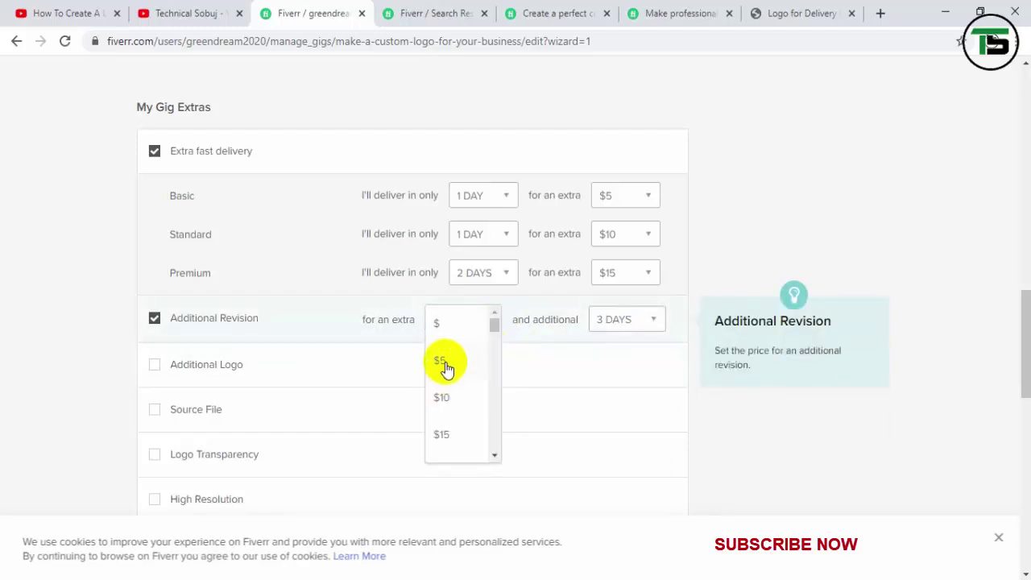
left_click(447, 361)
left_click(488, 323)
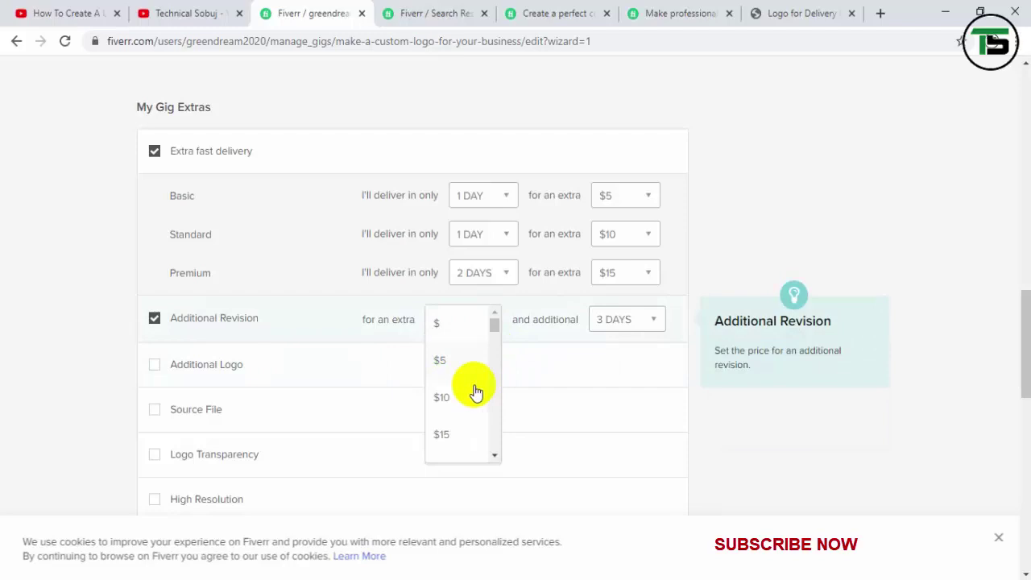
left_click(465, 396)
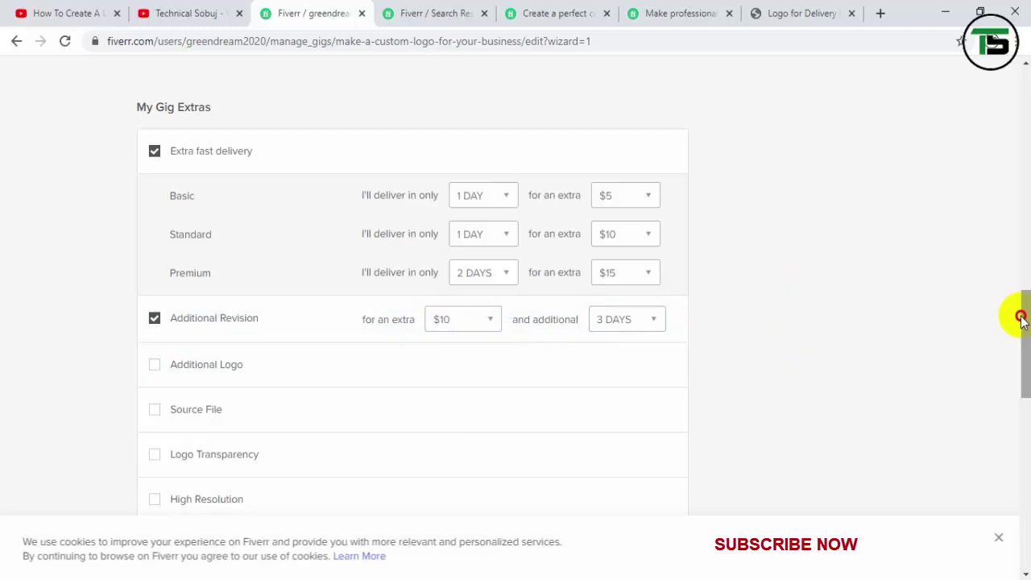
left_click_drag(1022, 318, 1020, 347)
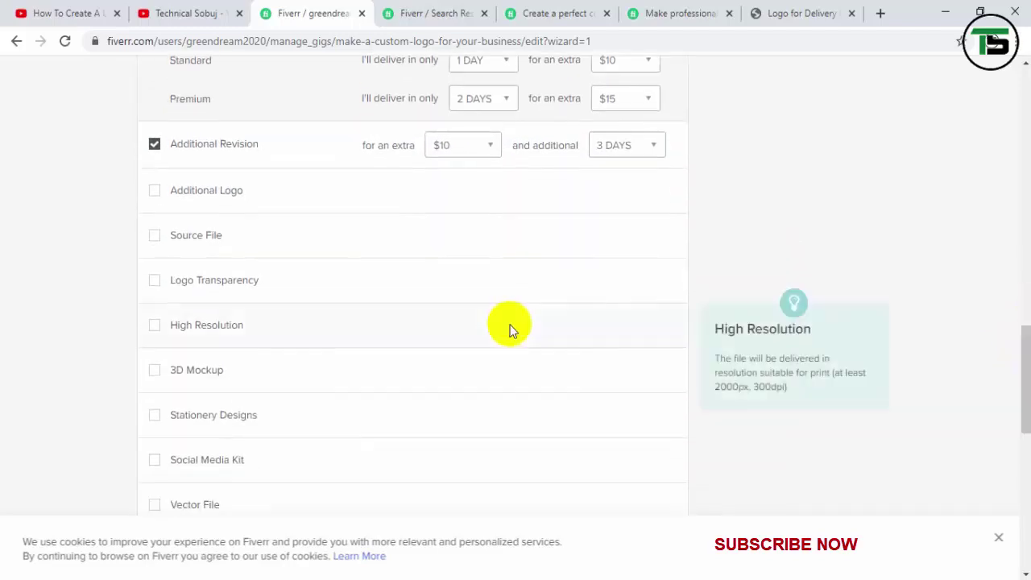
left_click(153, 194)
left_click(154, 194)
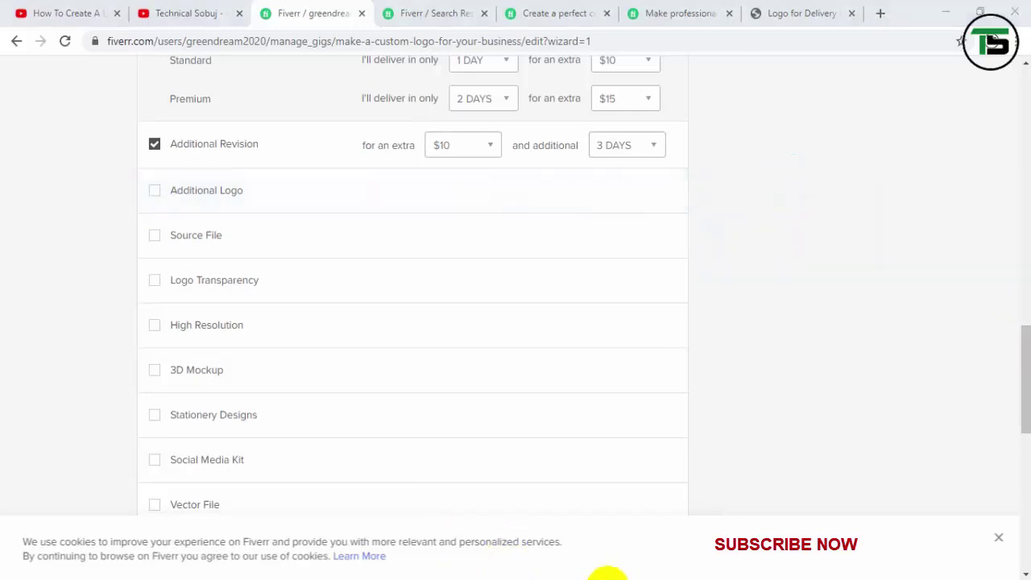
Add a blank custom gig extra, look over its title, description, price and duration fields, and deselect it.
scroll(387, 435, "down", 1)
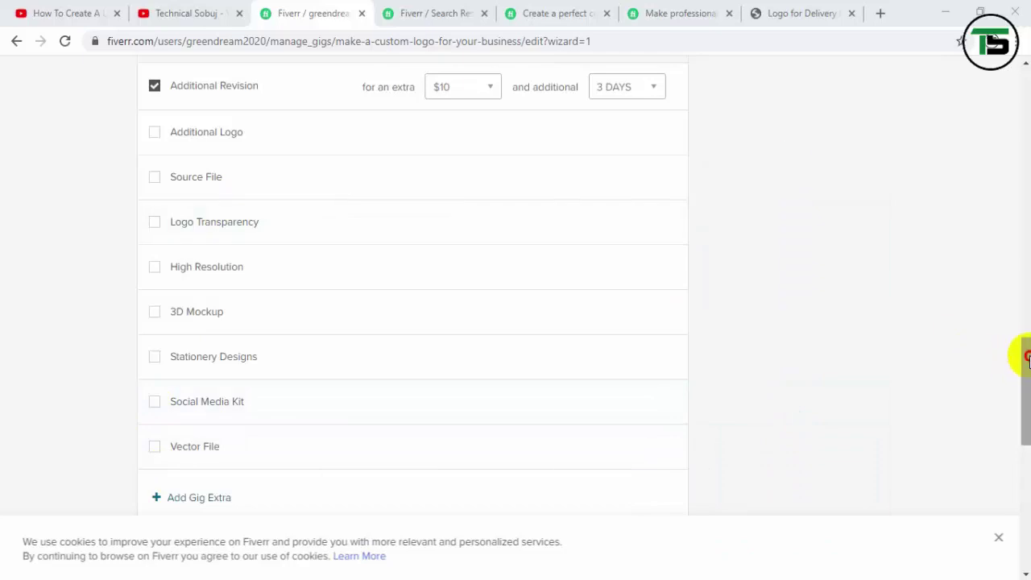
left_click_drag(1026, 356, 1021, 376)
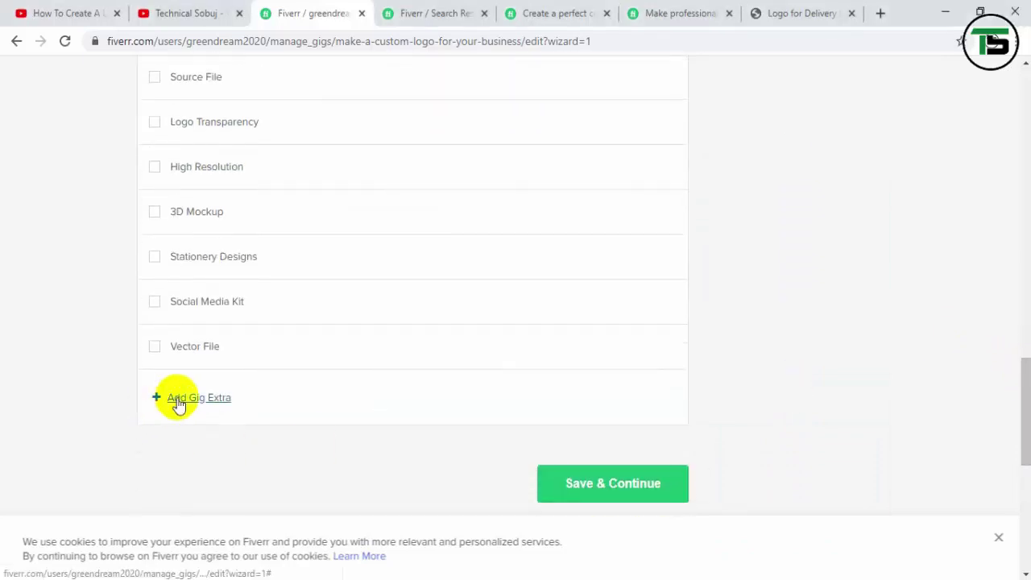
left_click(211, 401)
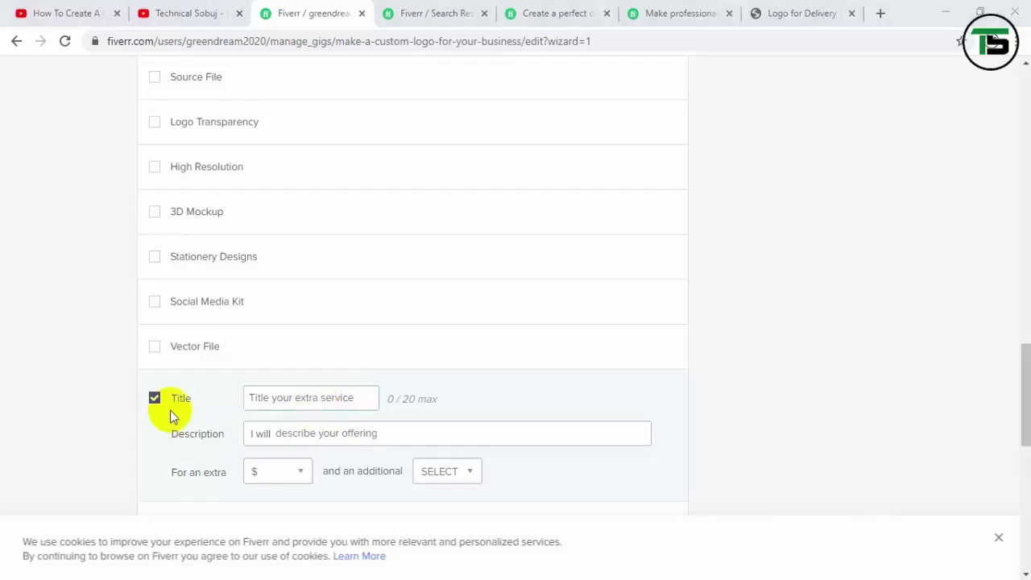
left_click(308, 433)
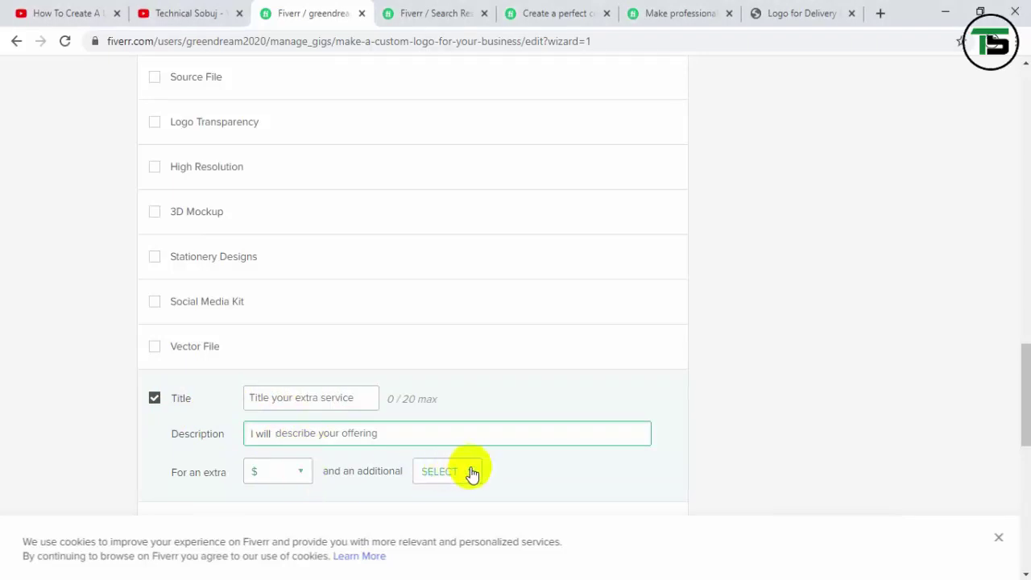
left_click_drag(475, 505, 479, 493)
left_click(505, 470)
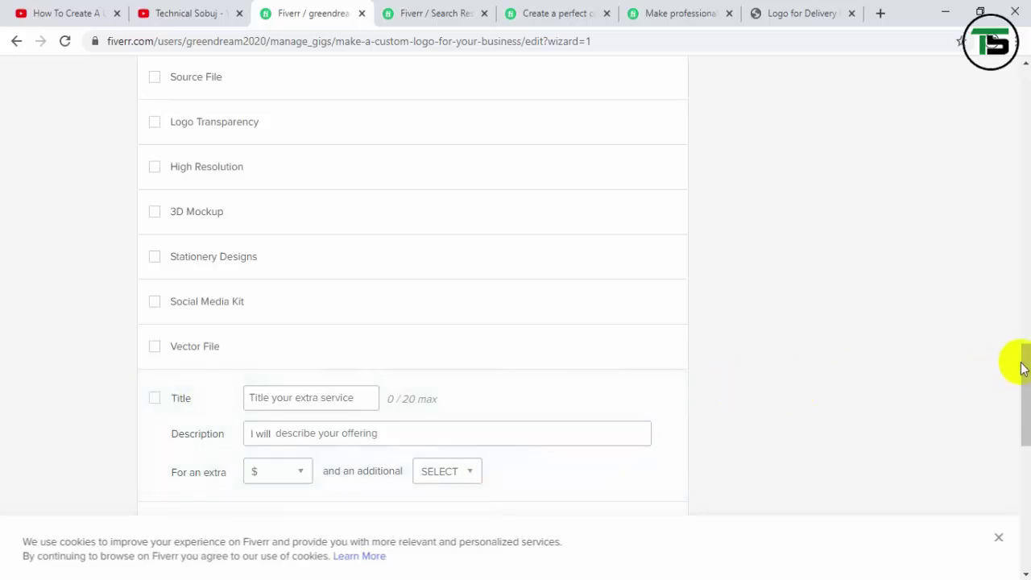
Save the pricing page, continue to Description & FAQ, and open the gig description for editing.
left_click_drag(1021, 378, 1019, 410)
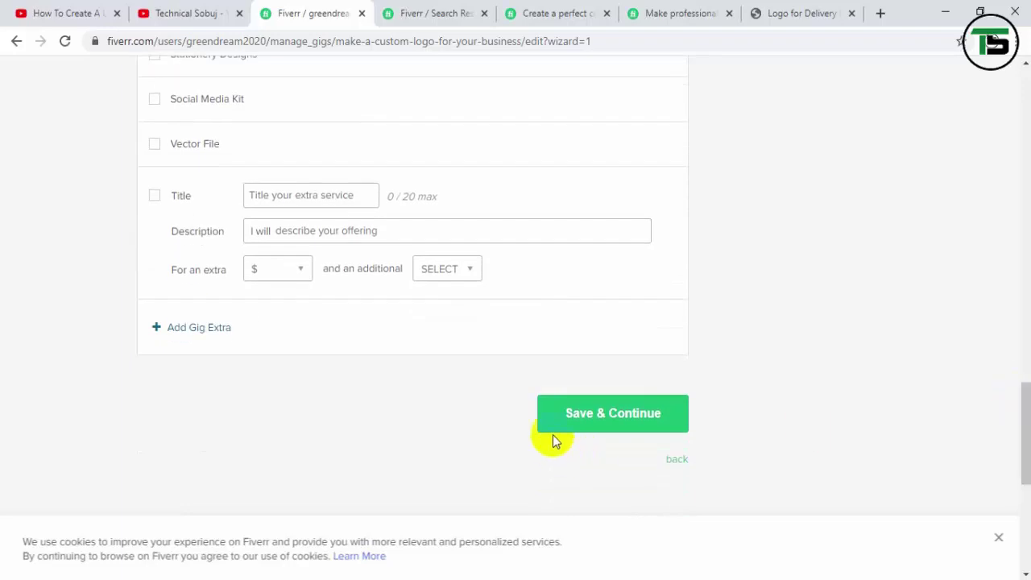
left_click(603, 415)
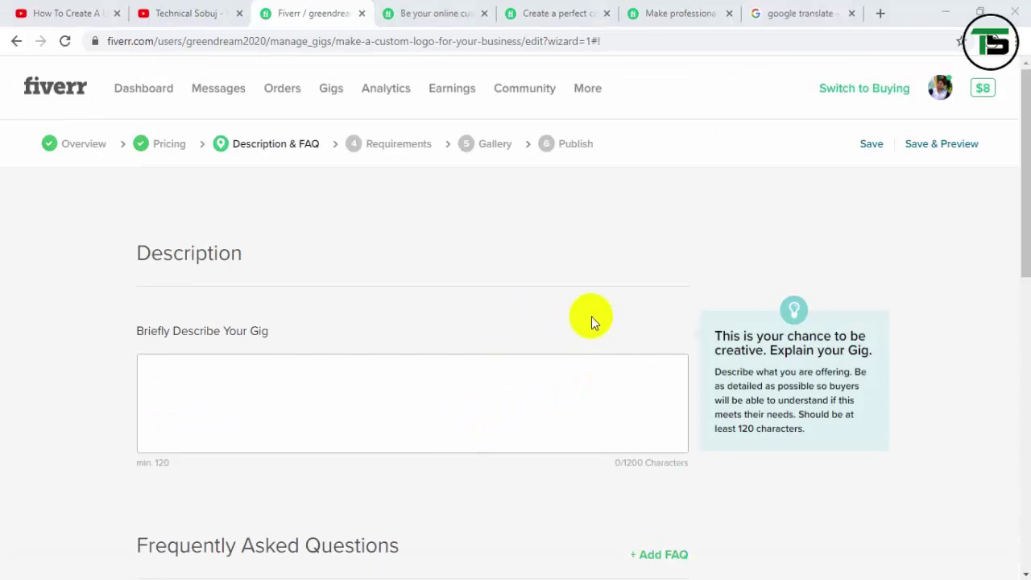
scroll(627, 241, "down", 1)
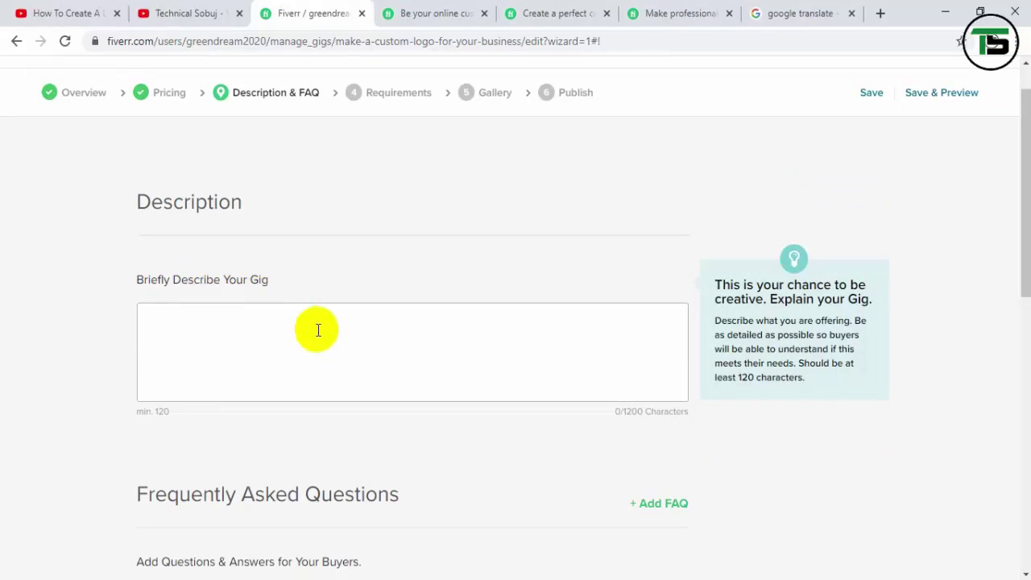
left_click(254, 381)
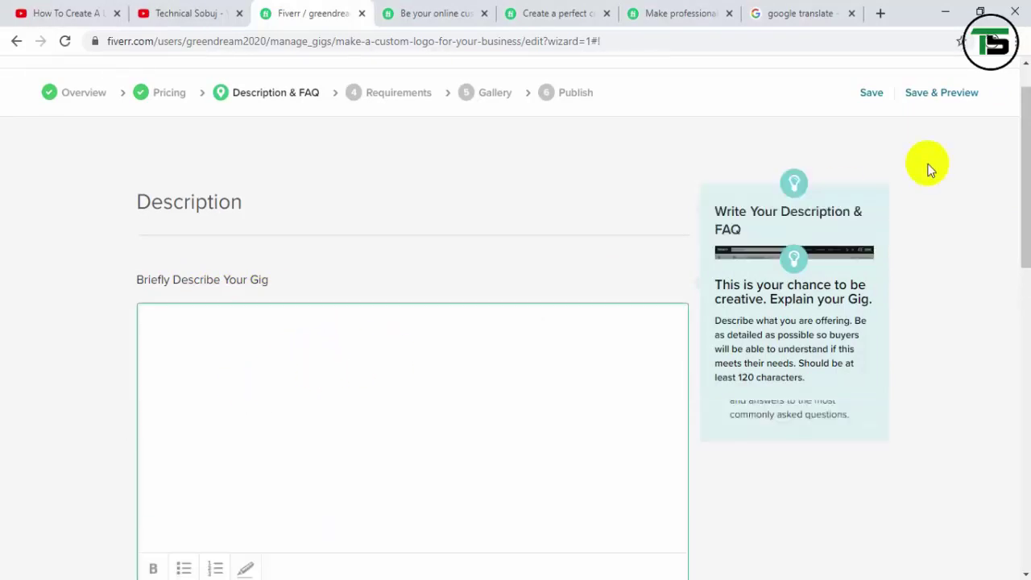
left_click_drag(1016, 143, 1023, 209)
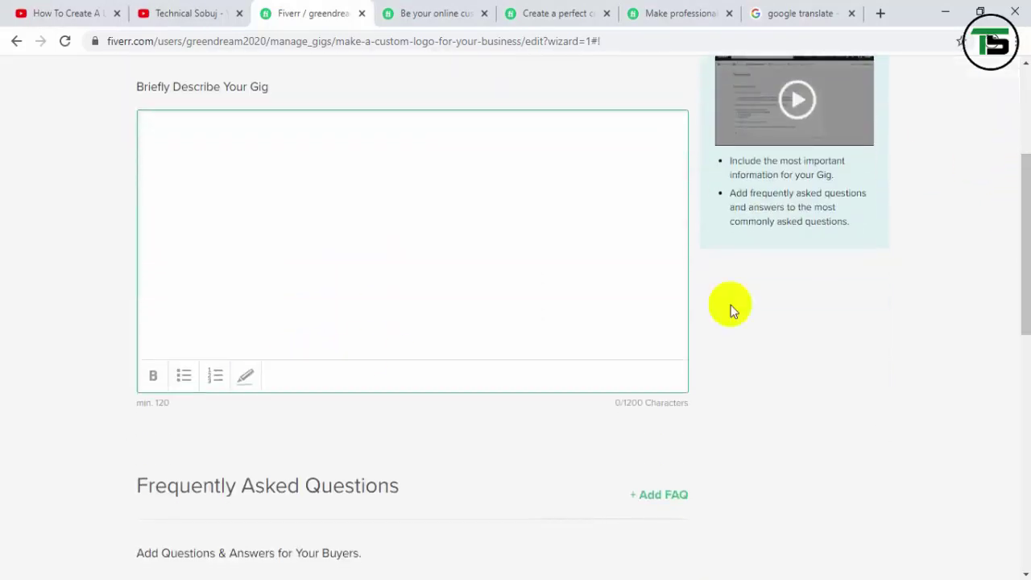
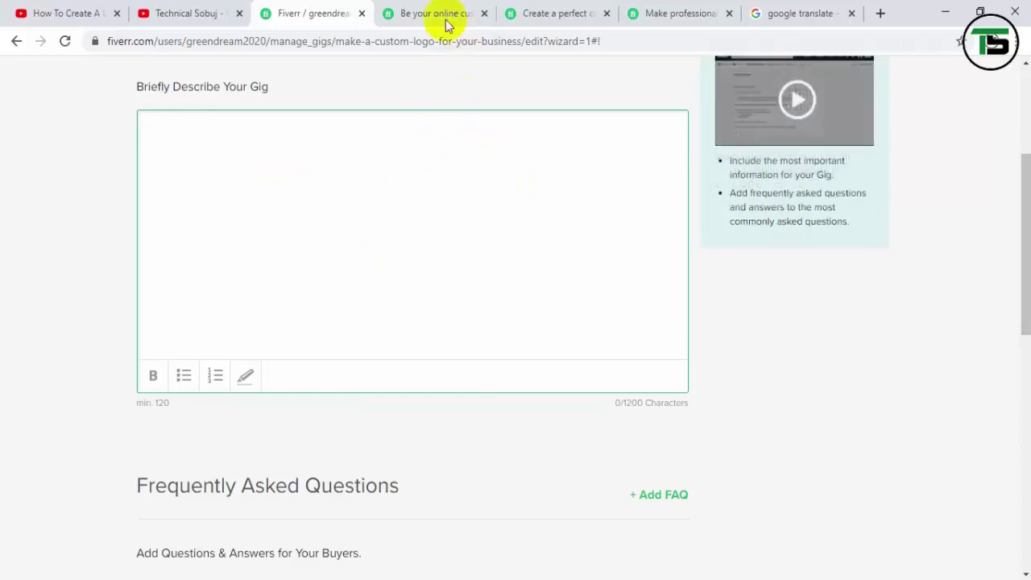
Look over the competing studio logo gig's title and the logo animation gig's packages and description for reference.
left_click(668, 17)
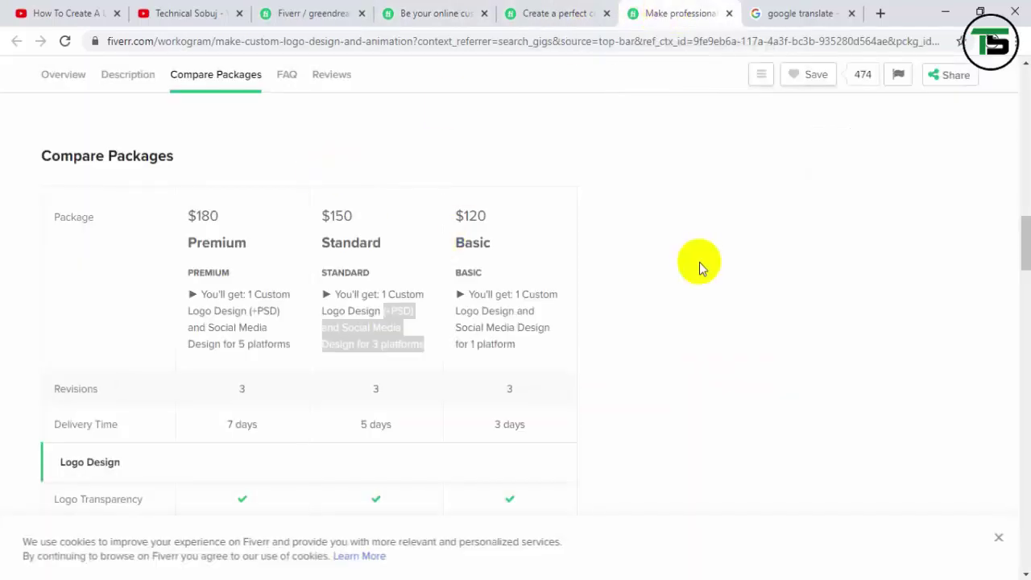
left_click_drag(1023, 253, 1020, 120)
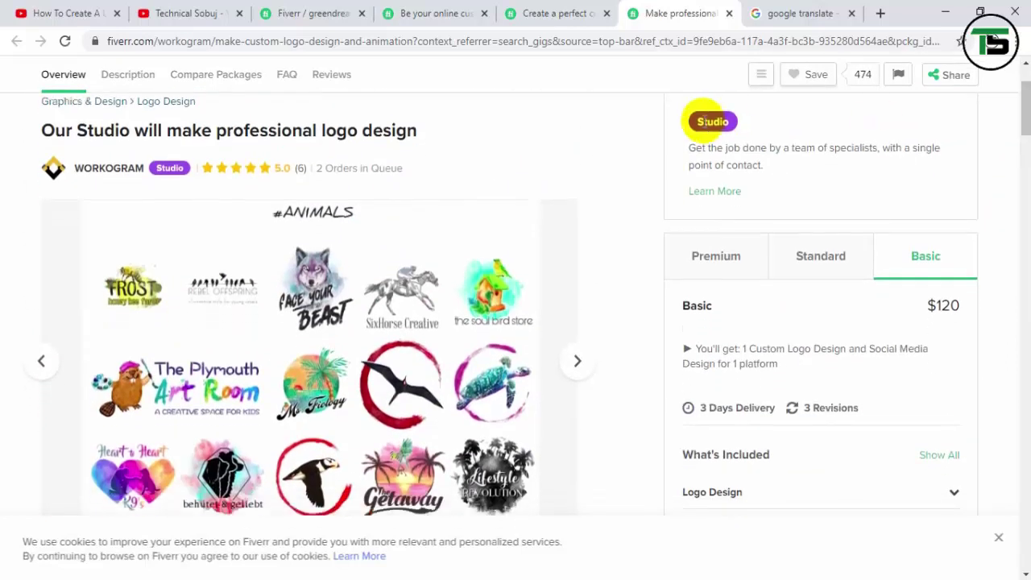
left_click_drag(267, 135, 404, 132)
left_click(554, 13)
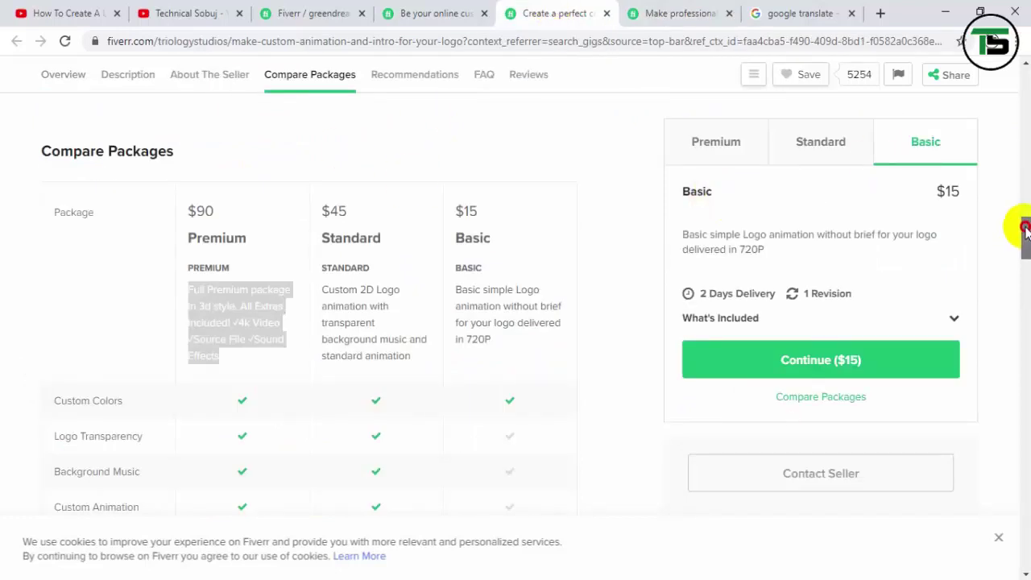
left_click_drag(1025, 229, 1021, 143)
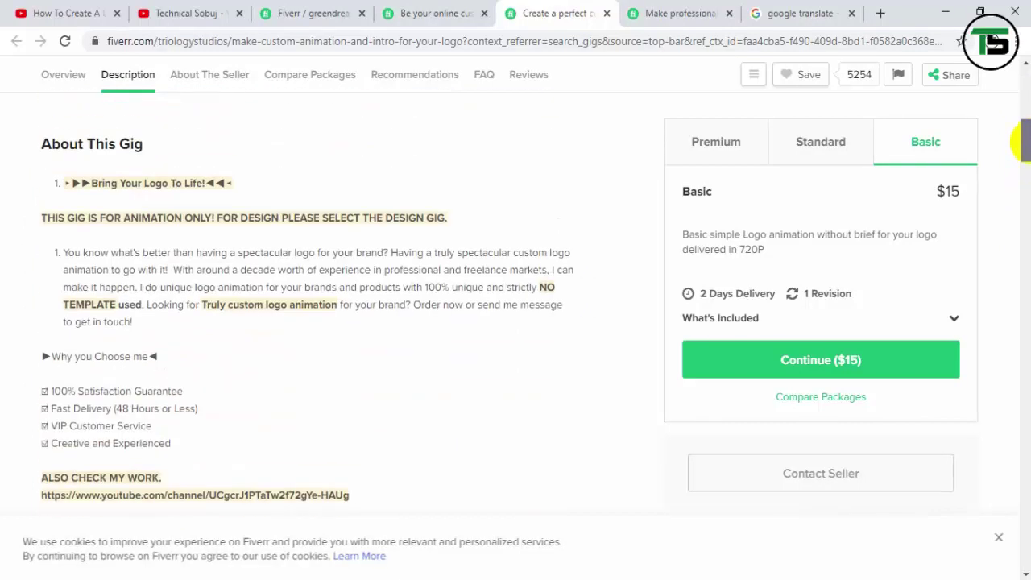
triple_click(156, 271)
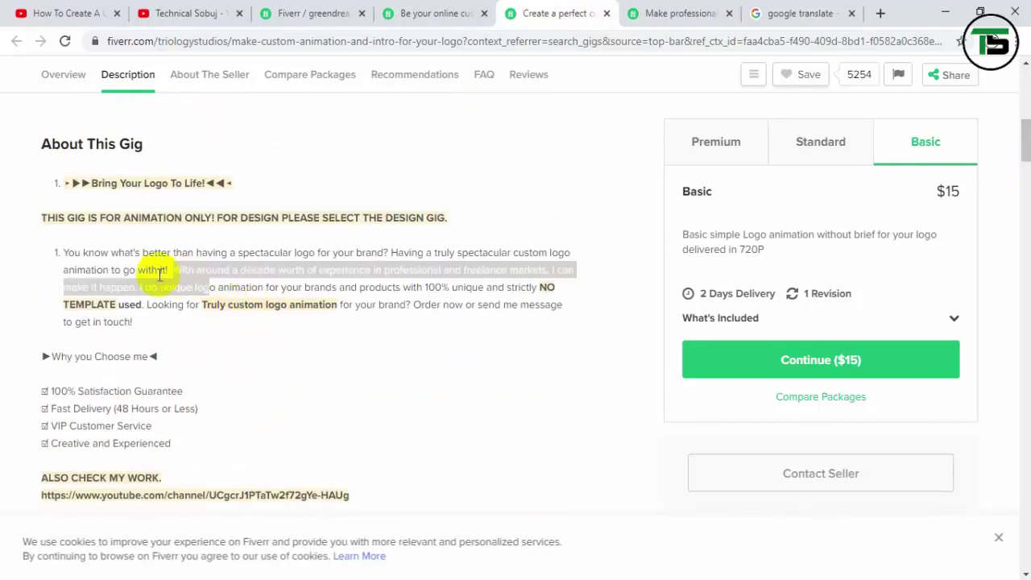
left_click(146, 273)
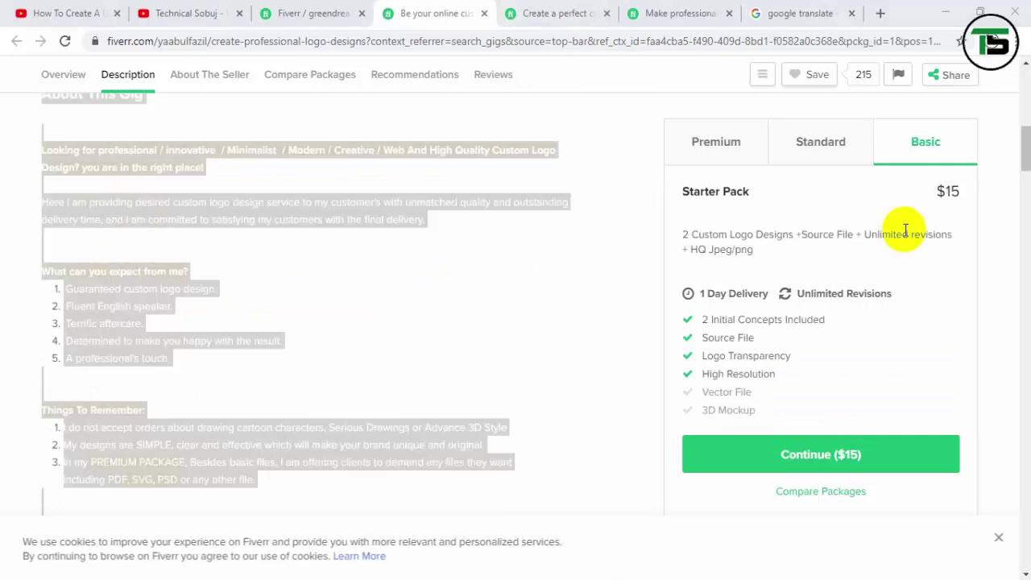
Copy the competing $15 Starter Pack gig's description from "About This Gig" through "Thank you and have a great day ;)" into the gig description.
left_click_drag(1022, 143, 978, 166)
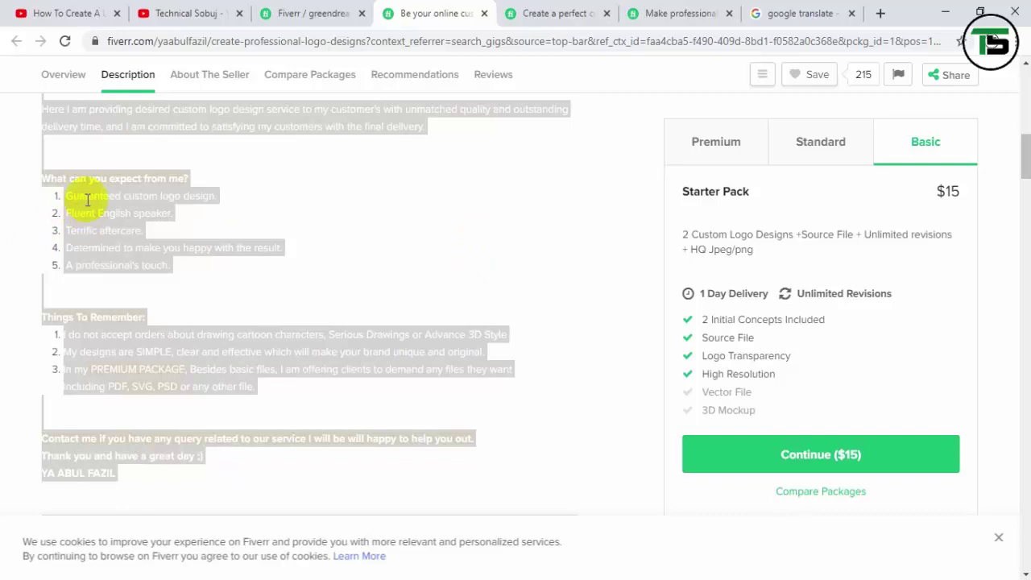
left_click(883, 219)
left_click_drag(1021, 161, 1019, 145)
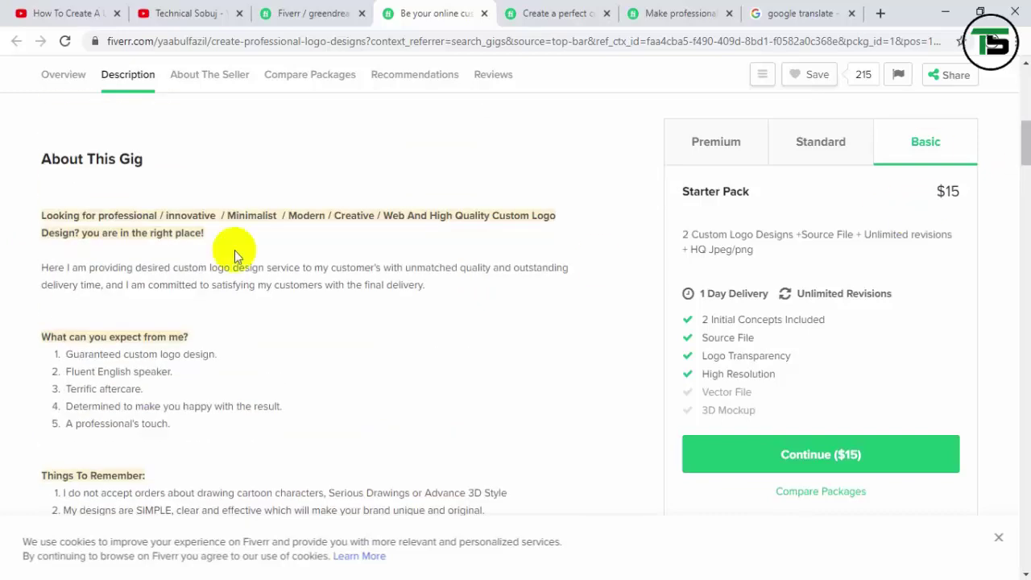
left_click_drag(42, 155, 211, 252)
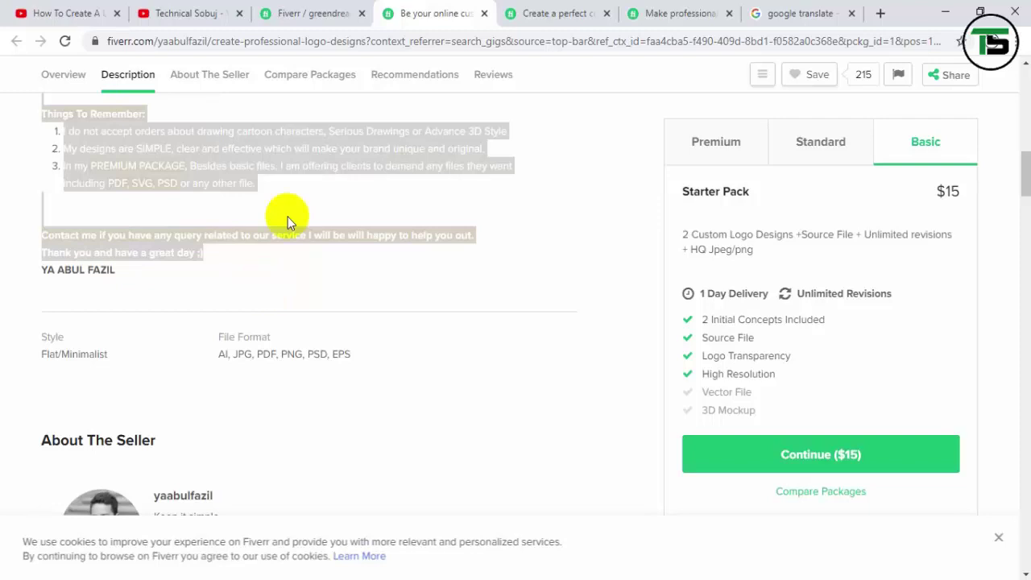
left_click(310, 18)
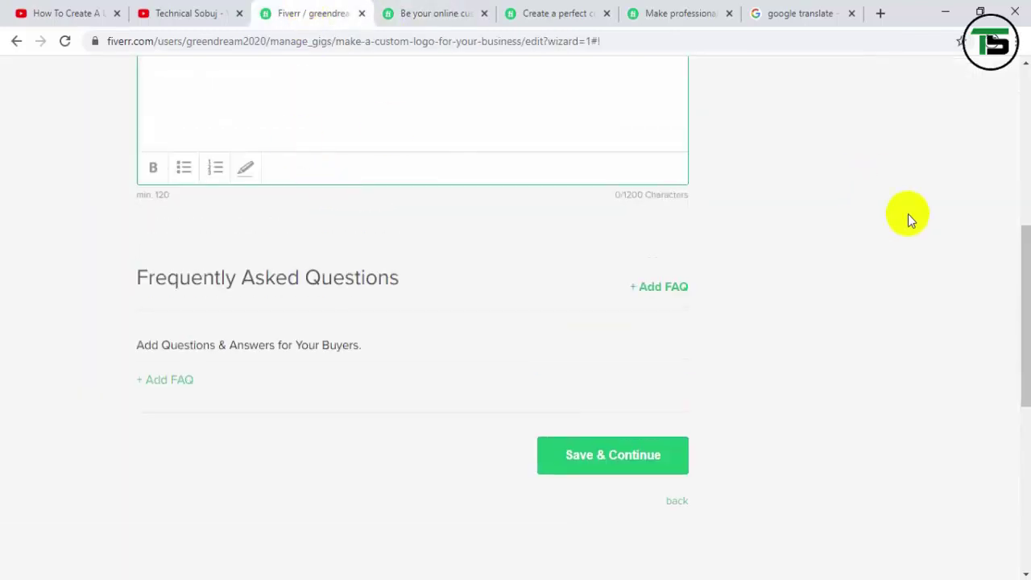
left_click_drag(1019, 277, 1022, 171)
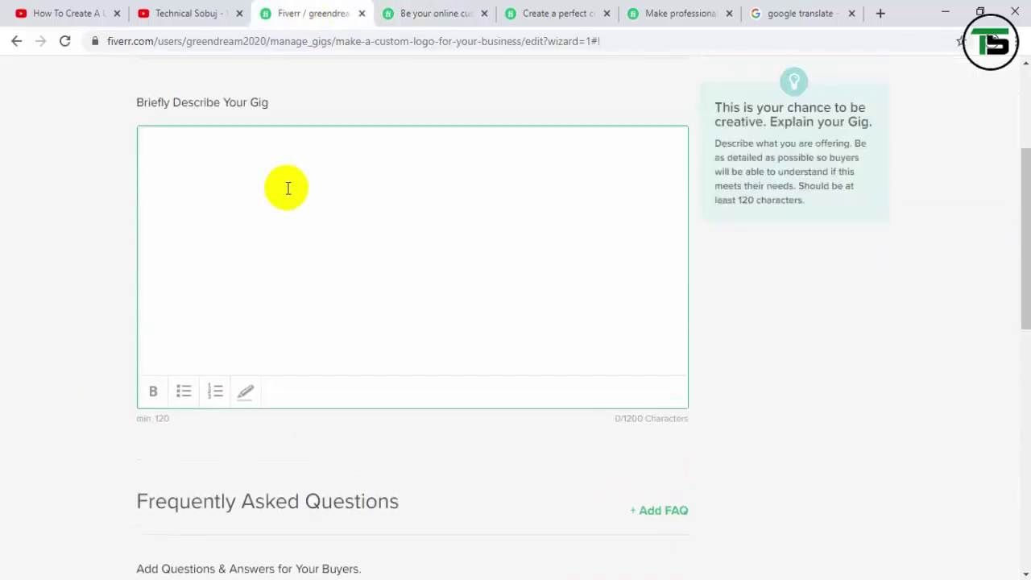
key("ctrl+v")
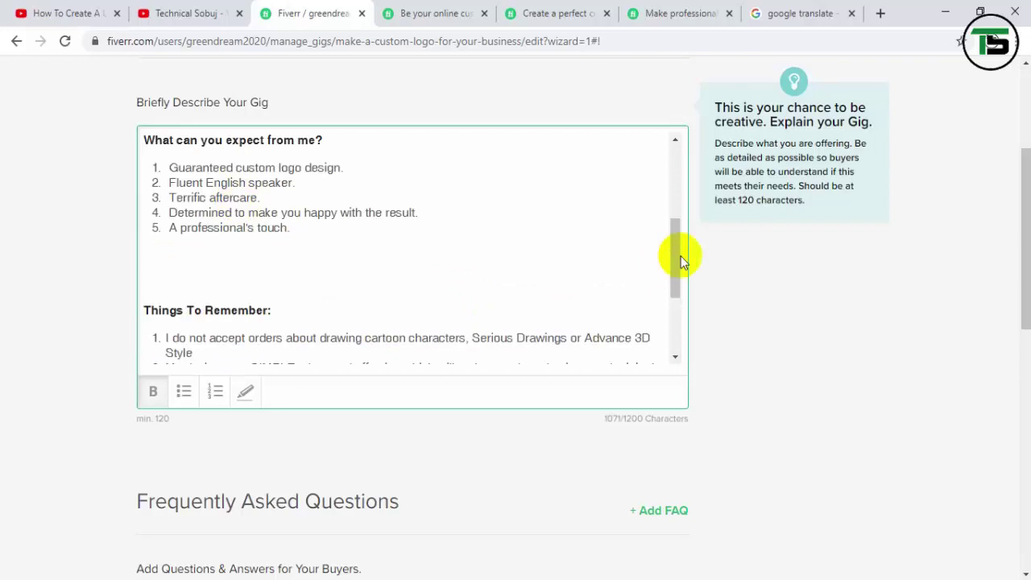
Add the sign-off "GREEN DREAM" on a new line at the end of the gig description.
left_click_drag(678, 249, 666, 322)
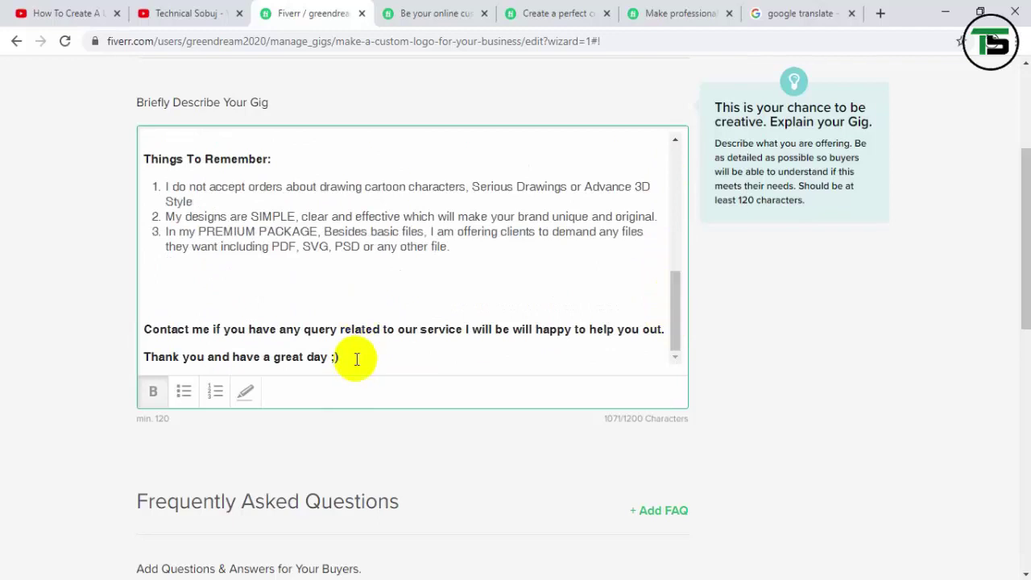
key("Return")
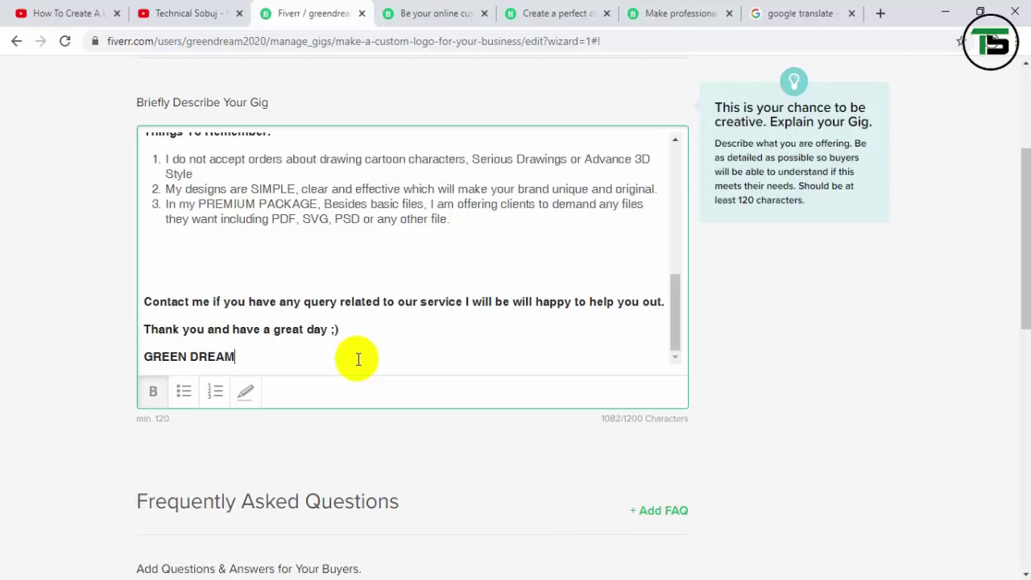
left_click_drag(1019, 198, 1019, 290)
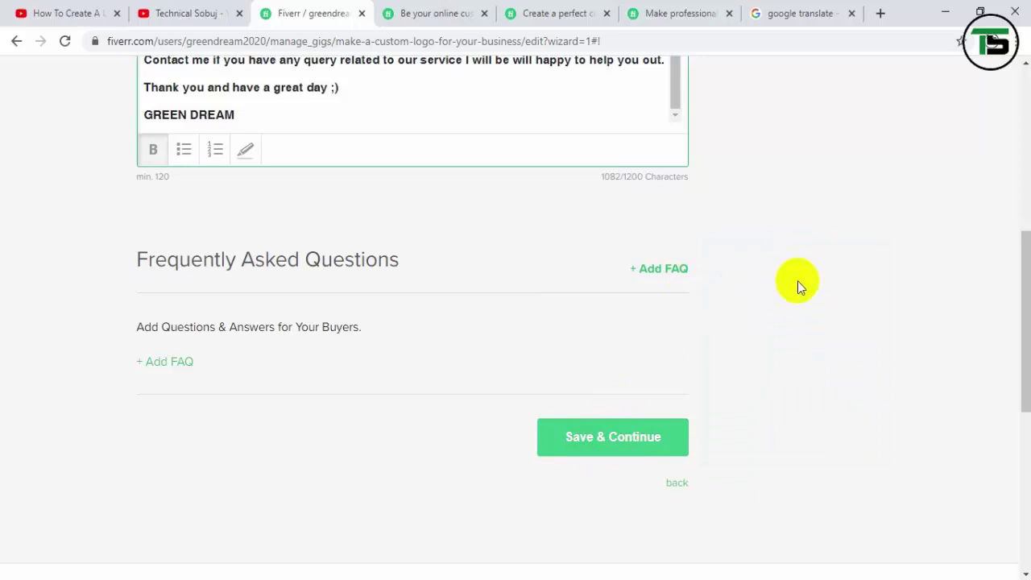
left_click_drag(1020, 272, 1020, 211)
Delete the "About This Gig" heading and its empty line from the beginning of the gig description.
left_click(674, 240)
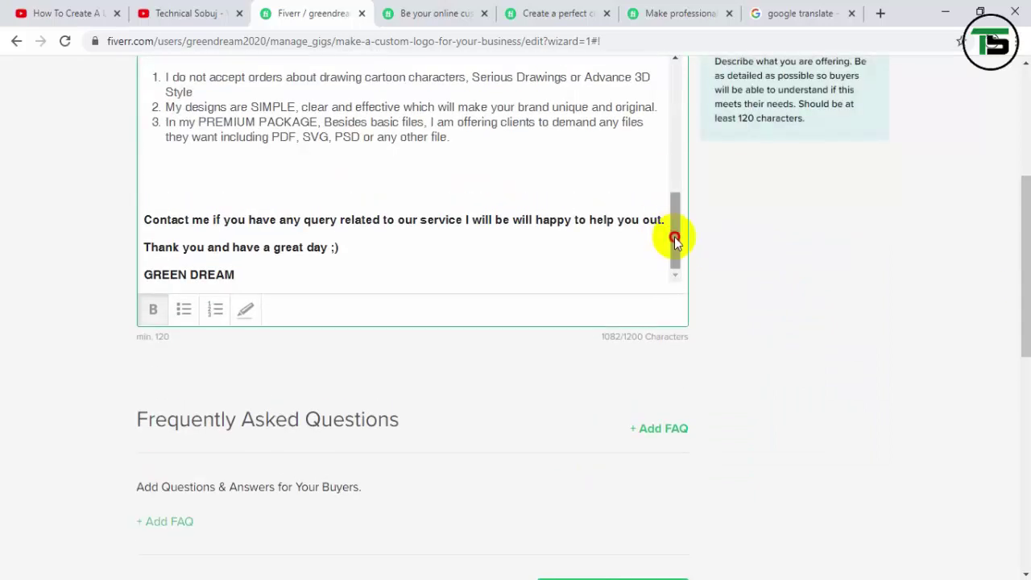
mouse_move(675, 240)
left_mouse_down()
mouse_move(679, 180)
mouse_move(676, 241)
left_mouse_up()
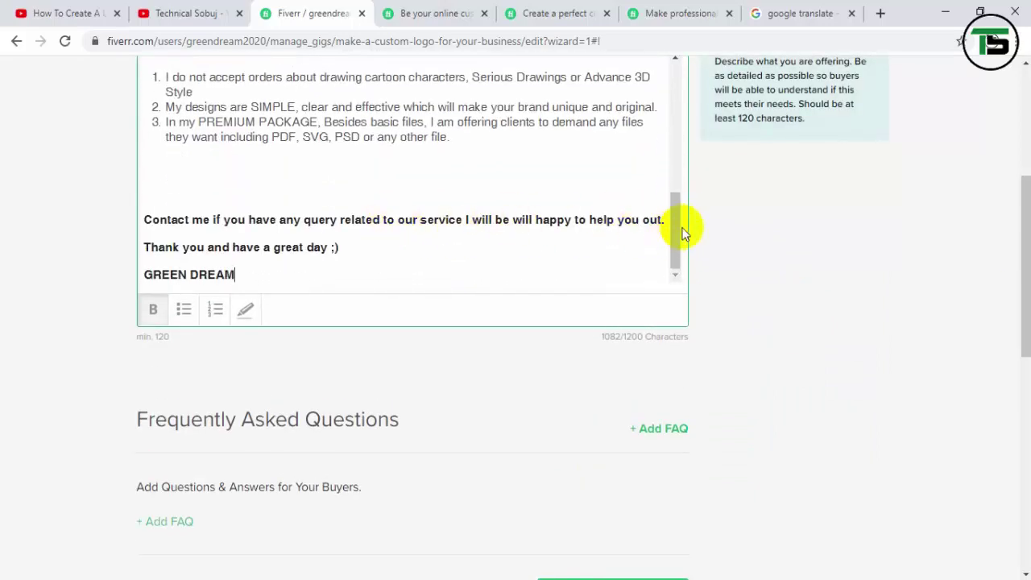
left_click_drag(674, 236, 680, 92)
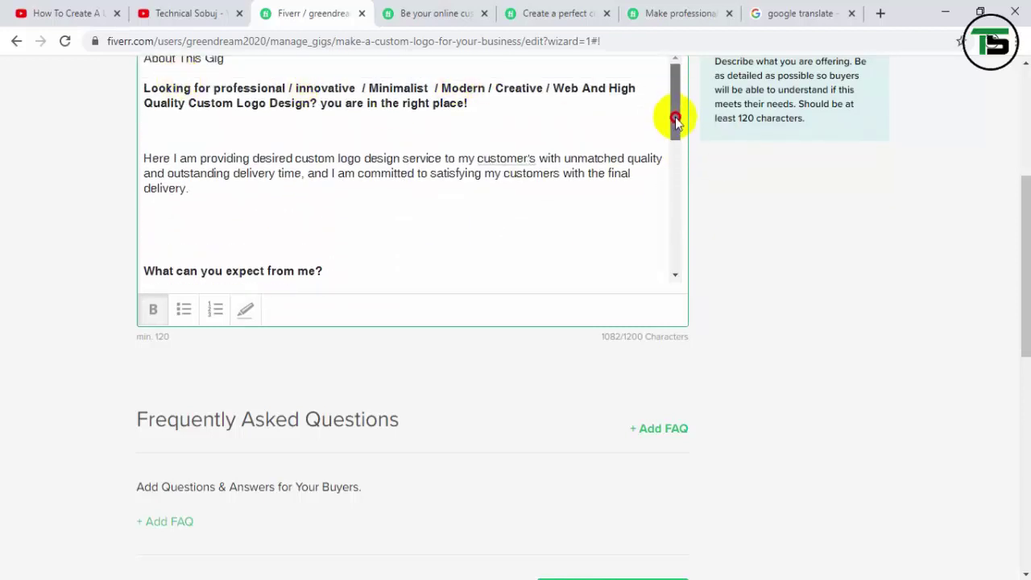
left_click_drag(675, 119, 675, 80)
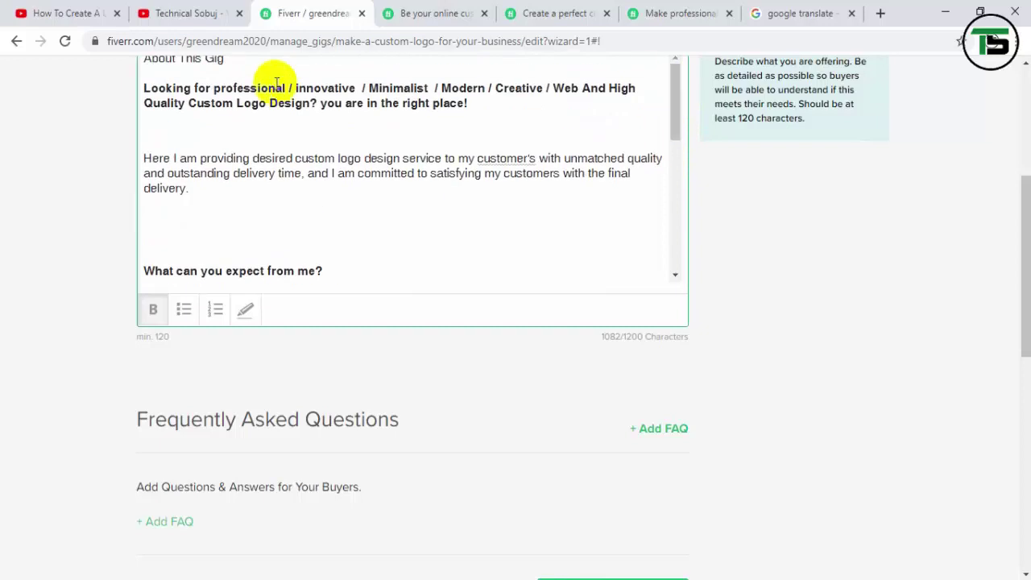
left_click_drag(230, 68, 142, 368)
left_click(246, 372)
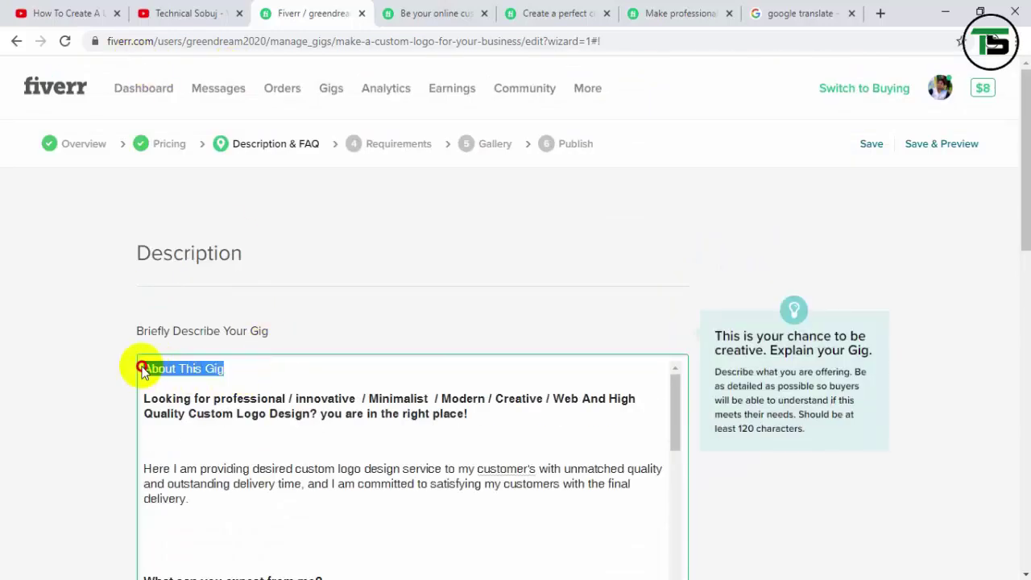
key("BackSpace")
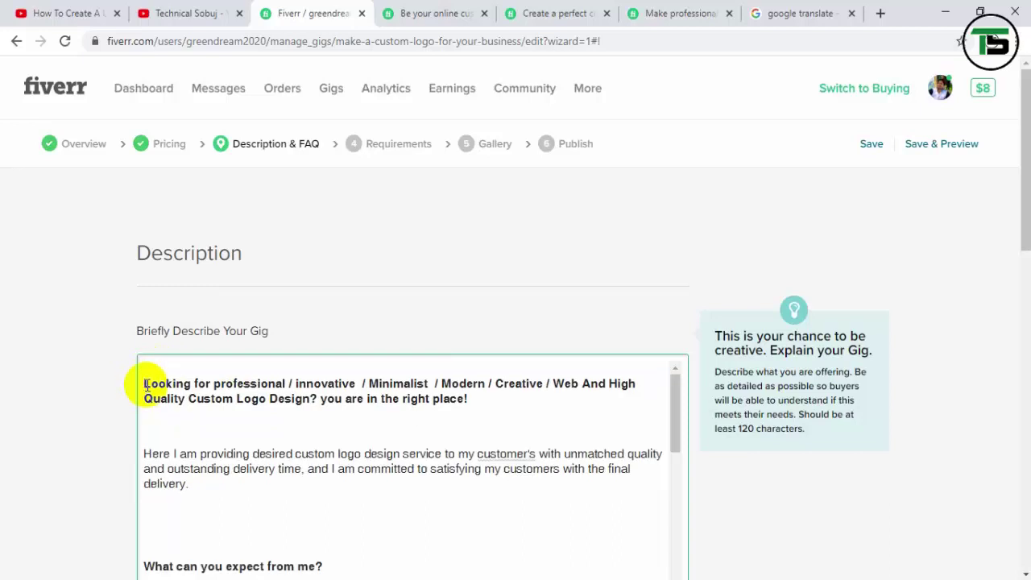
key("BackSpace")
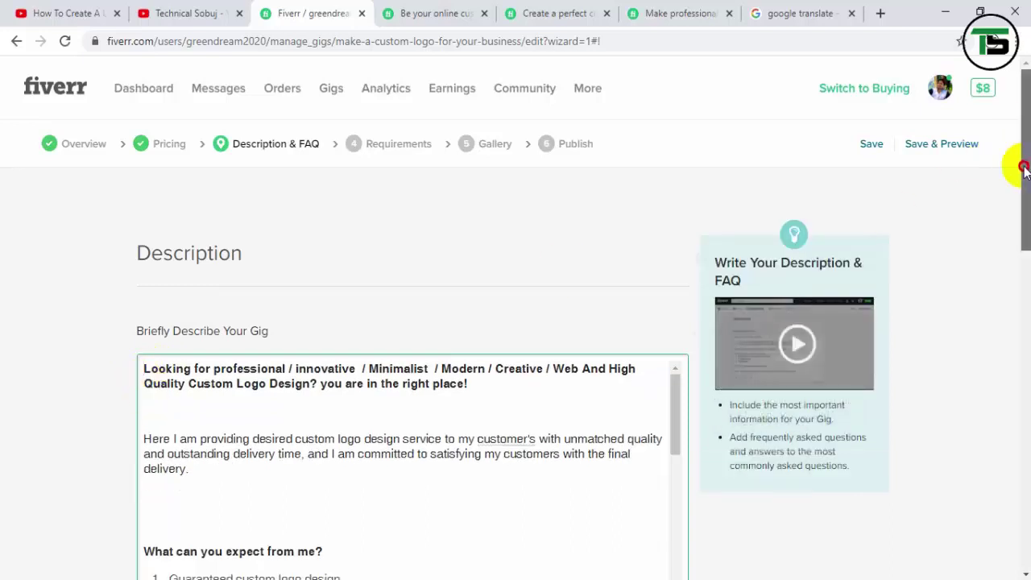
Save the Description & FAQ page, continue to Requirements, and open the first requirement for editing.
left_click_drag(1023, 169, 1015, 322)
left_click(628, 359)
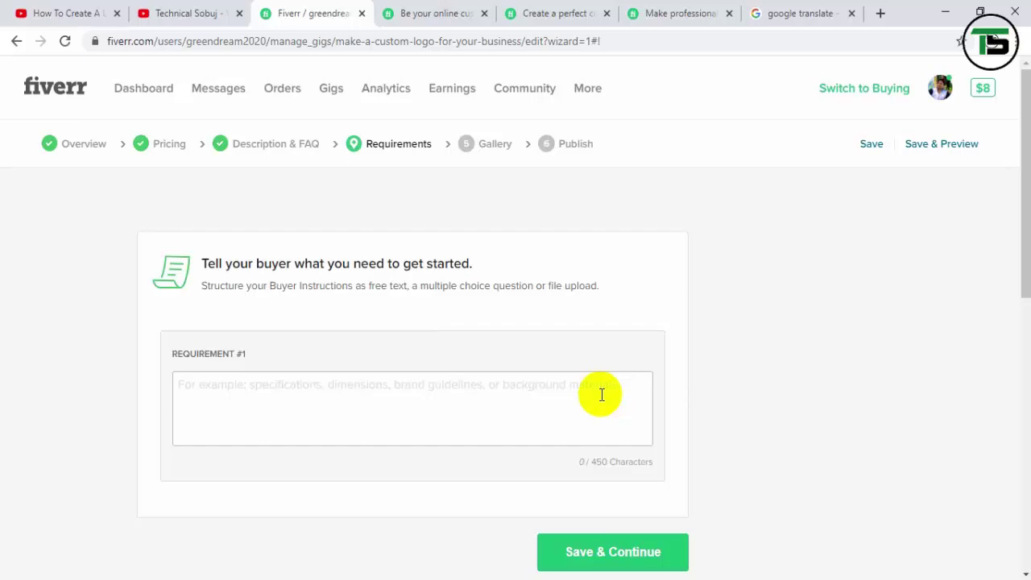
left_click(342, 417)
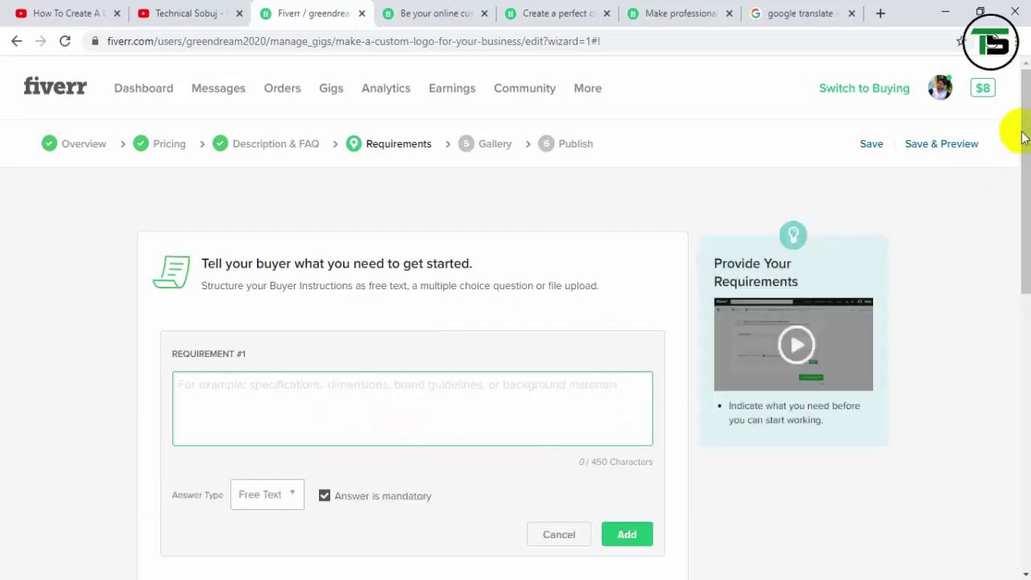
Write requirement #1 as "what kind of design do you want to be produced. and is there any reference design".
left_click_drag(1024, 138, 1023, 161)
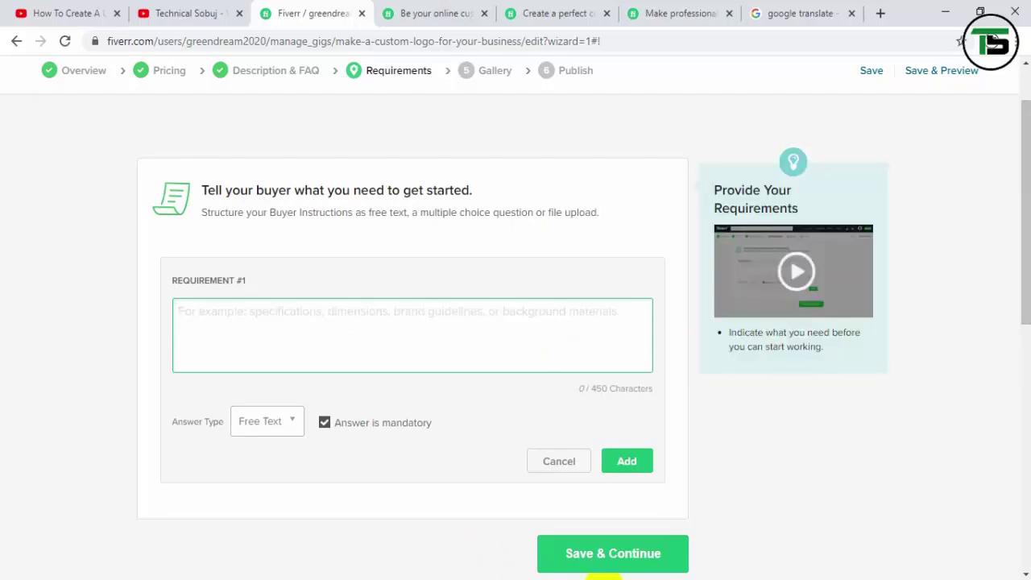
scroll(341, 292, "down", 1)
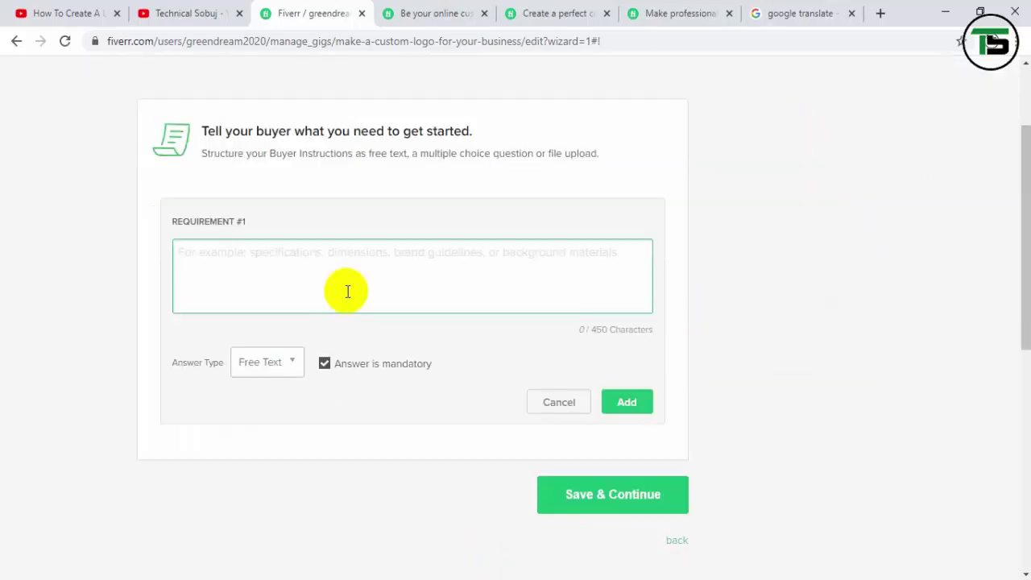
type("what ki")
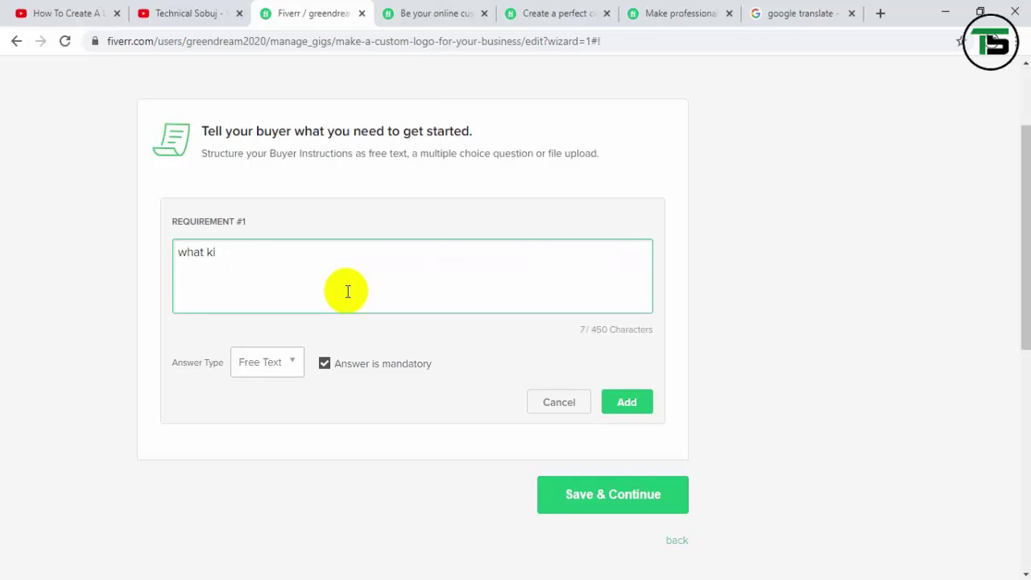
type("nd ")
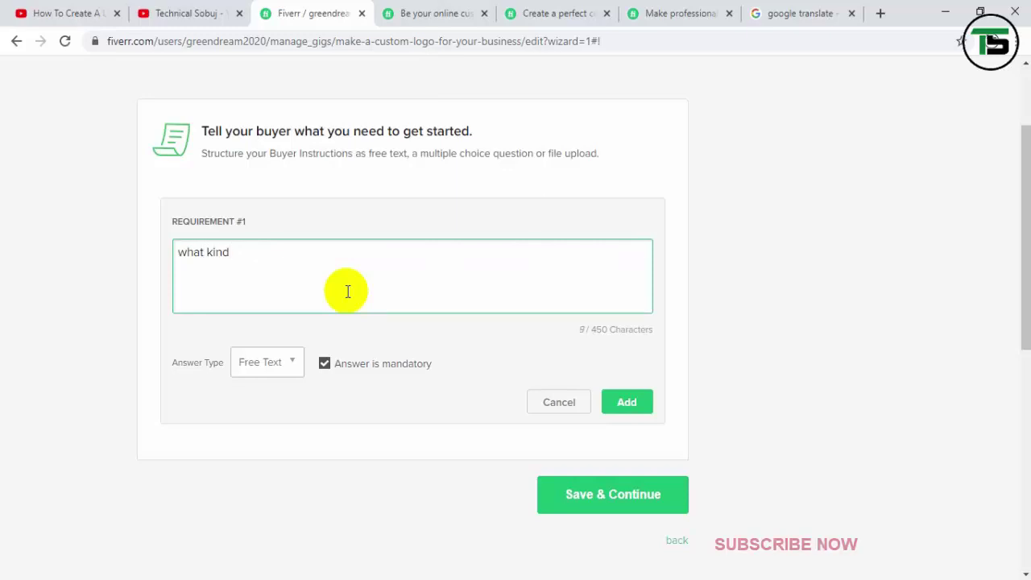
type("of design")
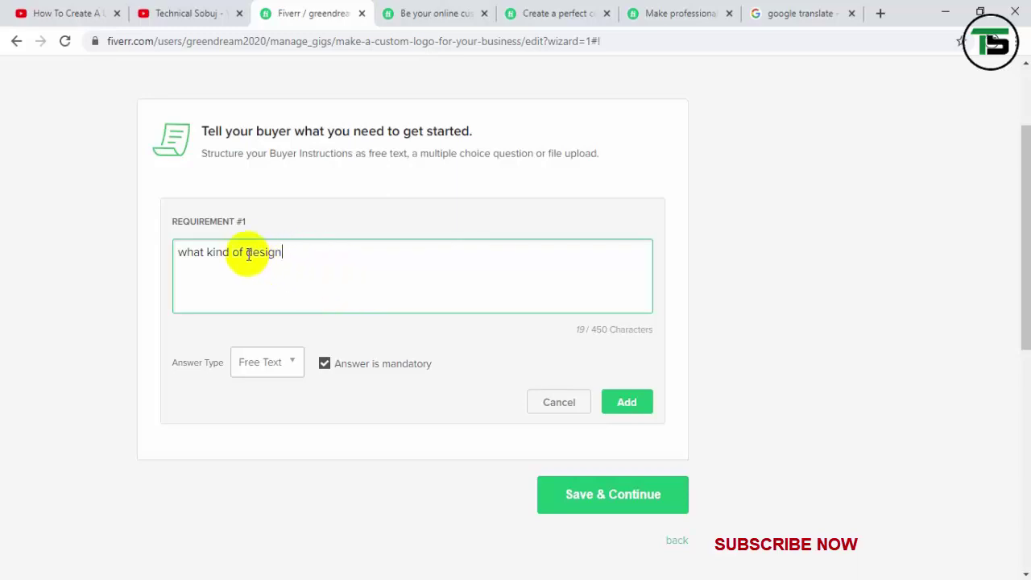
left_click_drag(246, 254, 285, 260)
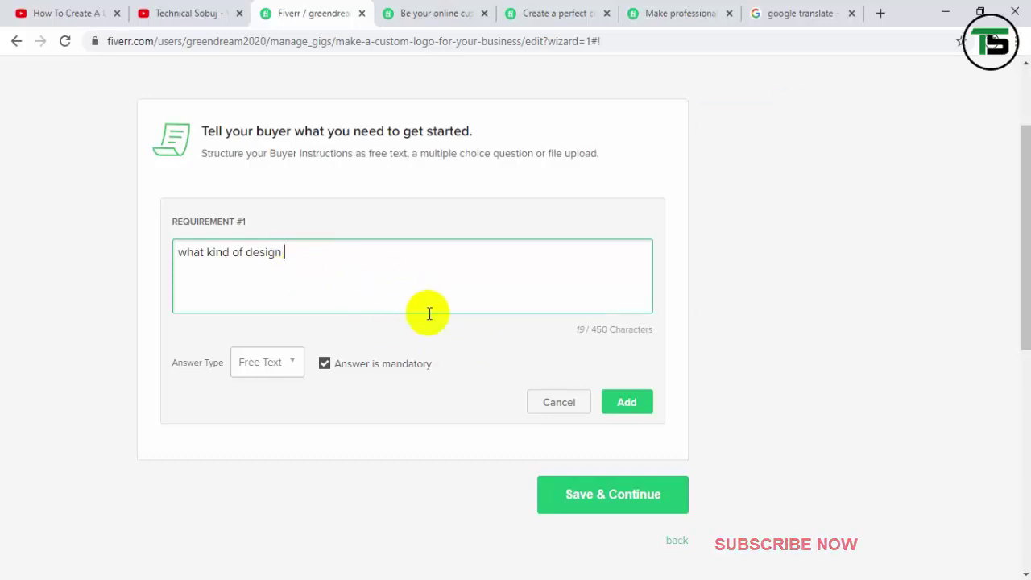
left_click(302, 261)
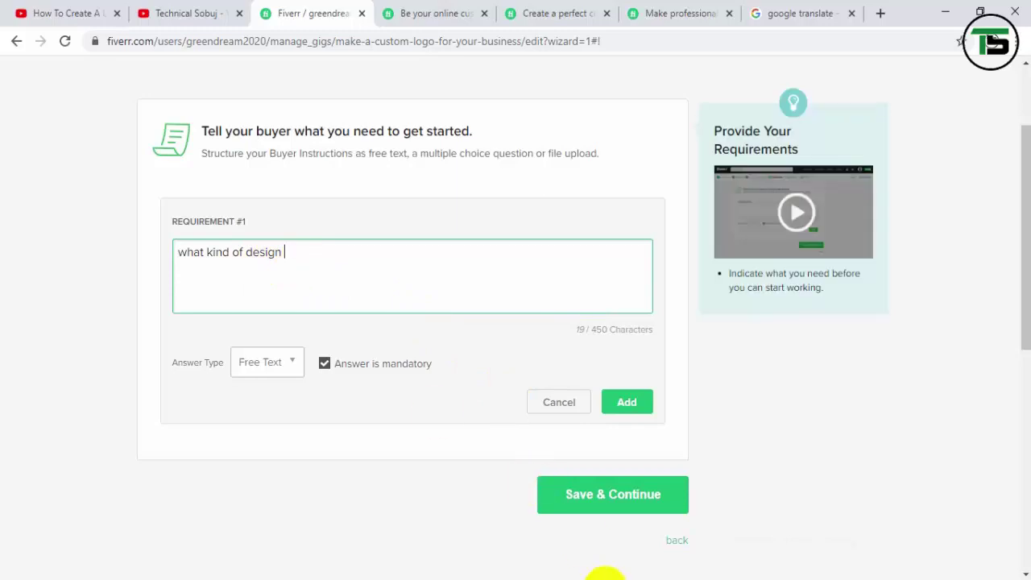
type("do you want to be produced. and is there any reference design")
Add a question mark at the end of requirement #1 and check its wording.
left_click_drag(245, 252, 299, 255)
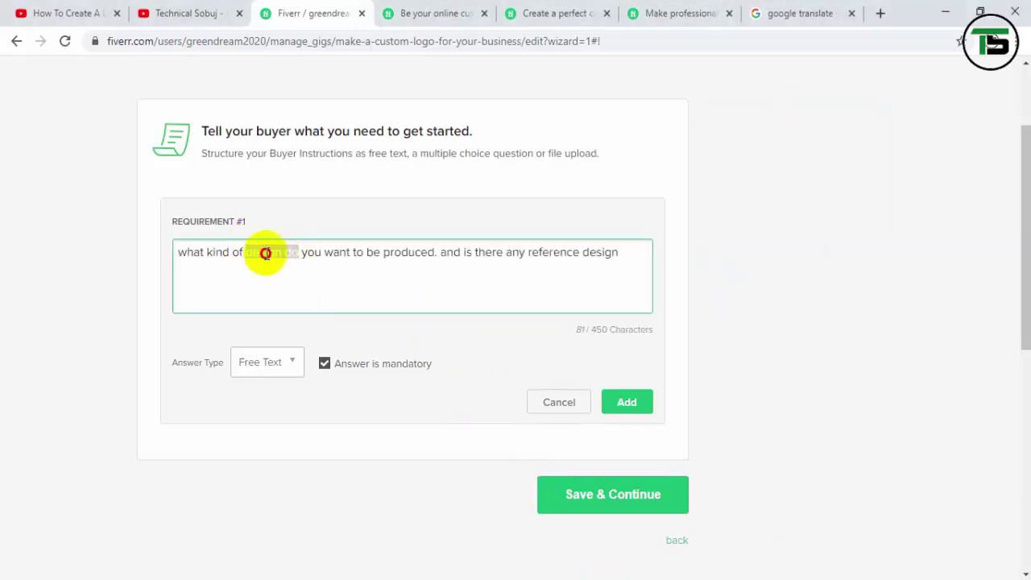
left_click(265, 253)
left_click_drag(582, 252, 612, 255)
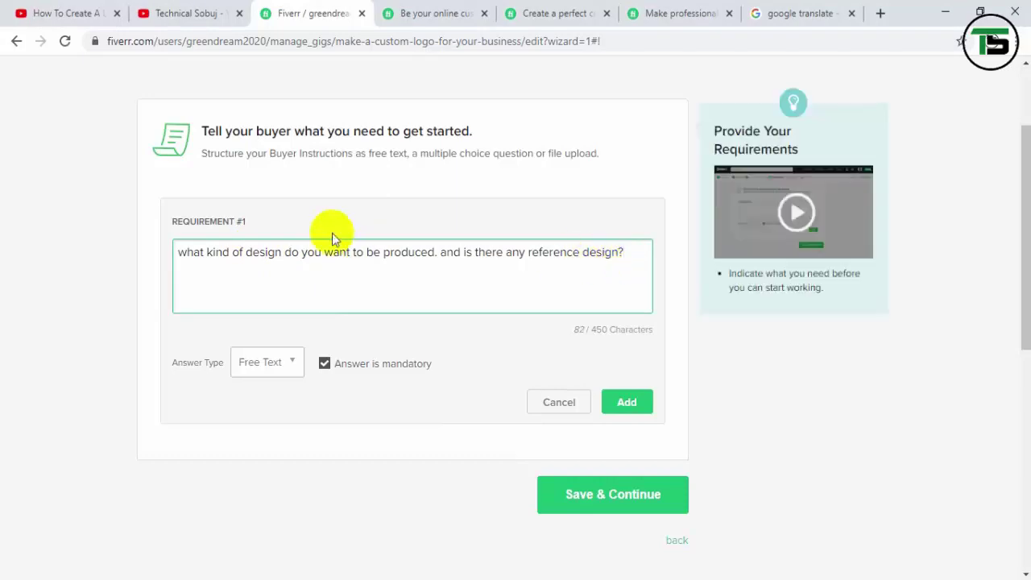
left_click_drag(241, 253, 322, 256)
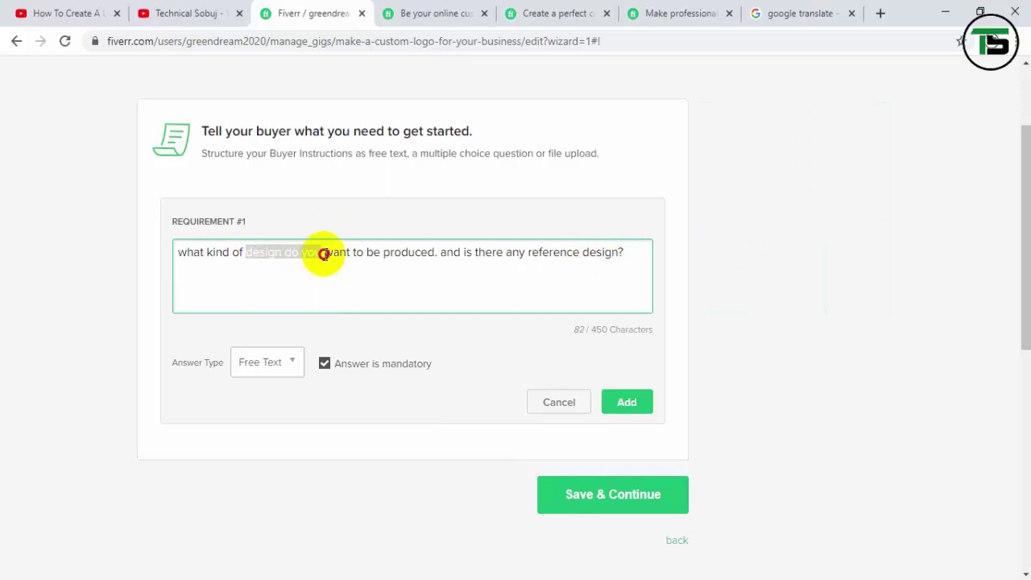
left_click(324, 252)
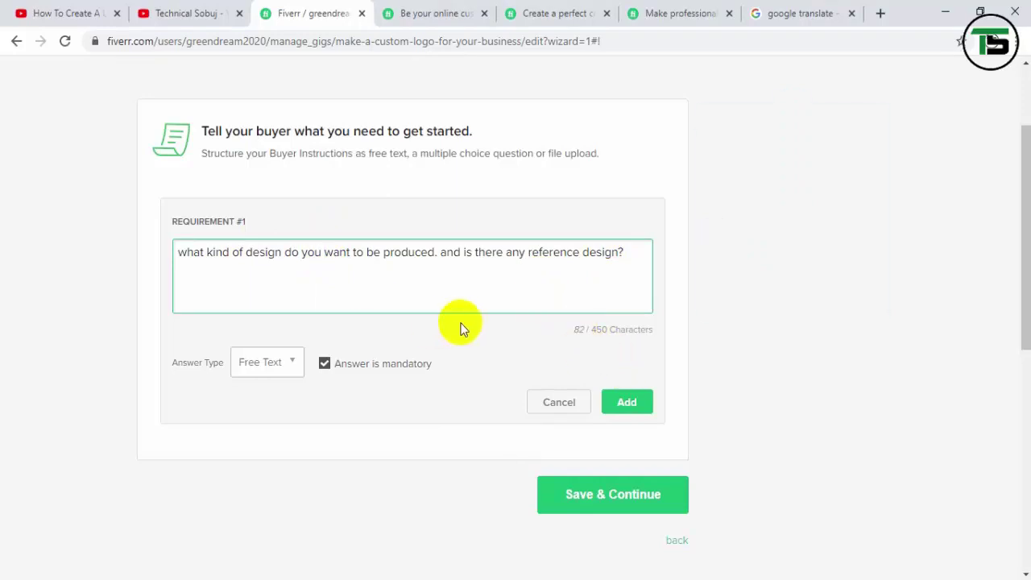
Add requirement #1 to the gig, save the Requirements page and continue to the Gallery.
left_click(626, 404)
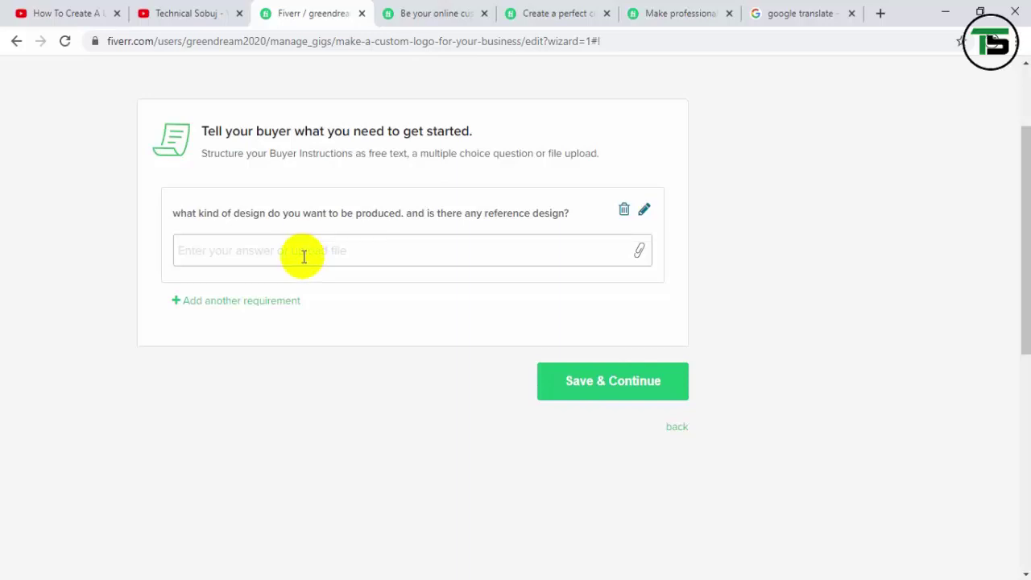
left_click(295, 242)
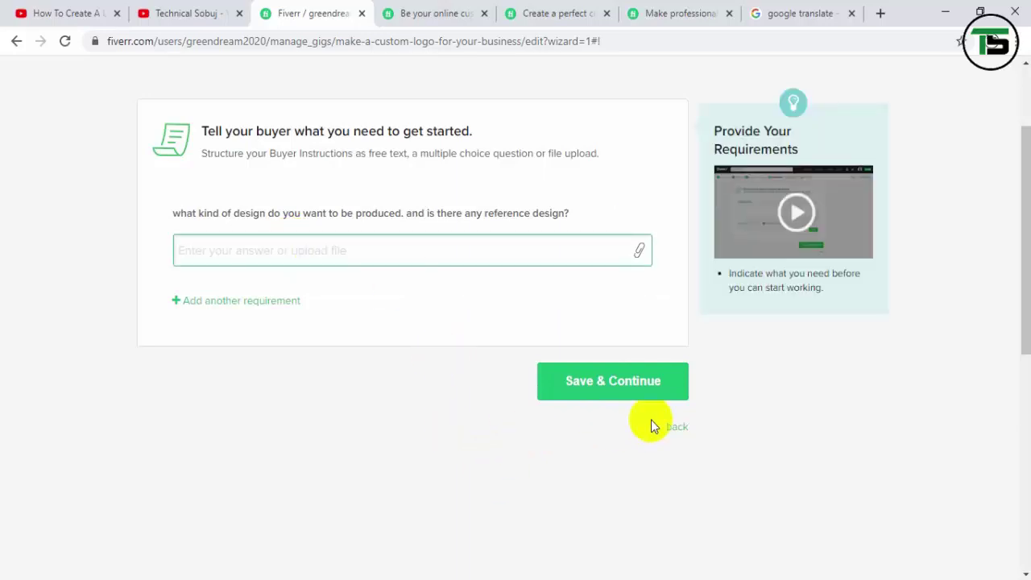
left_click(583, 393)
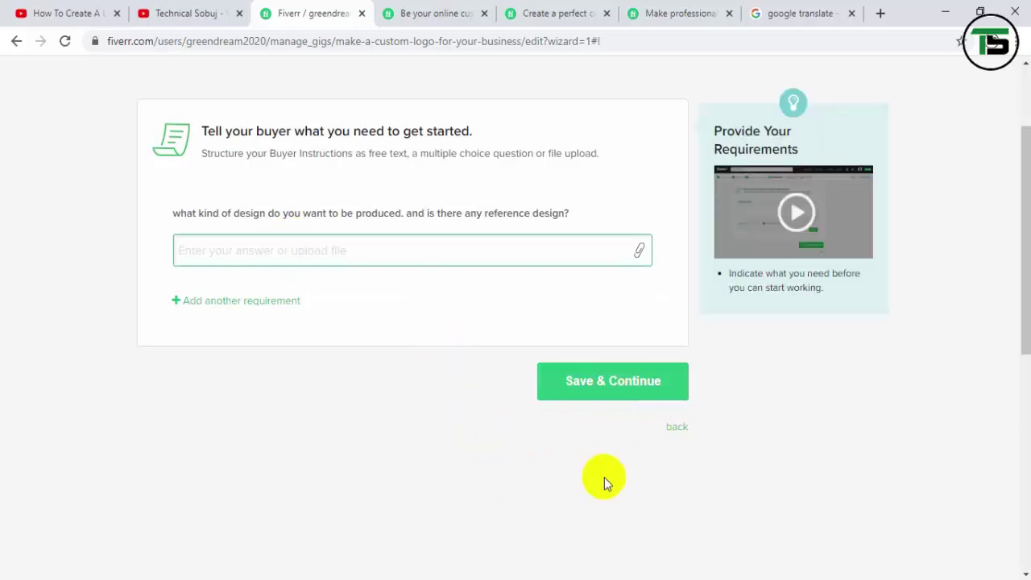
left_click(615, 385)
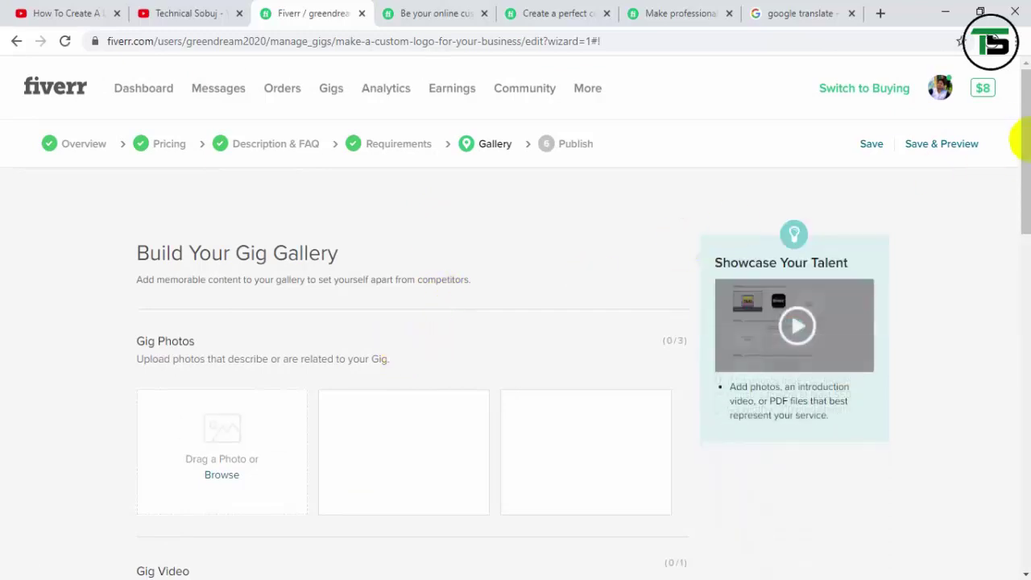
Look over the gallery's photo, video and PDF sections, and browse to the GIG folder on the Desktop for the first gig photo.
left_click_drag(1023, 135, 1020, 188)
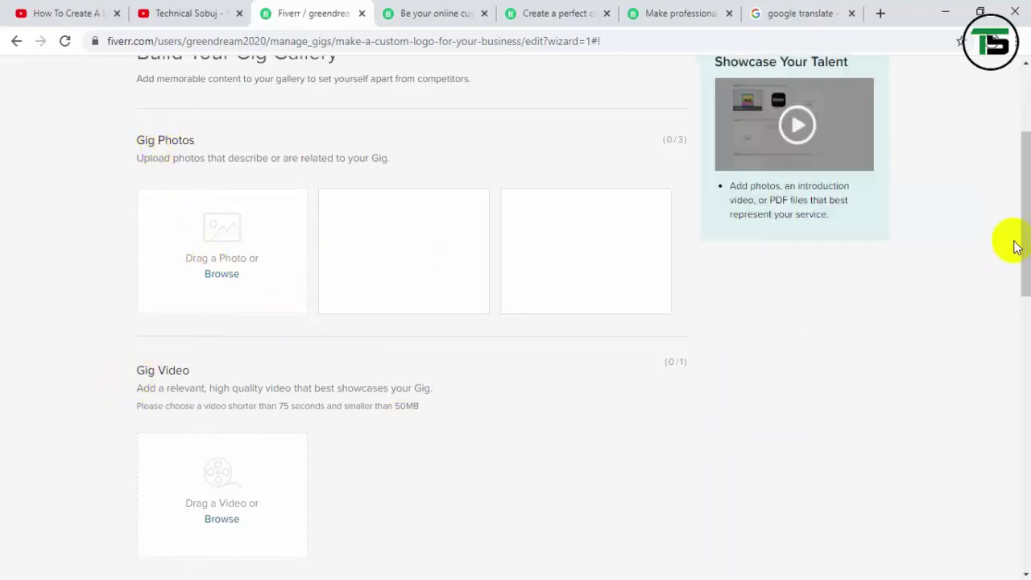
left_click_drag(1019, 271, 1019, 356)
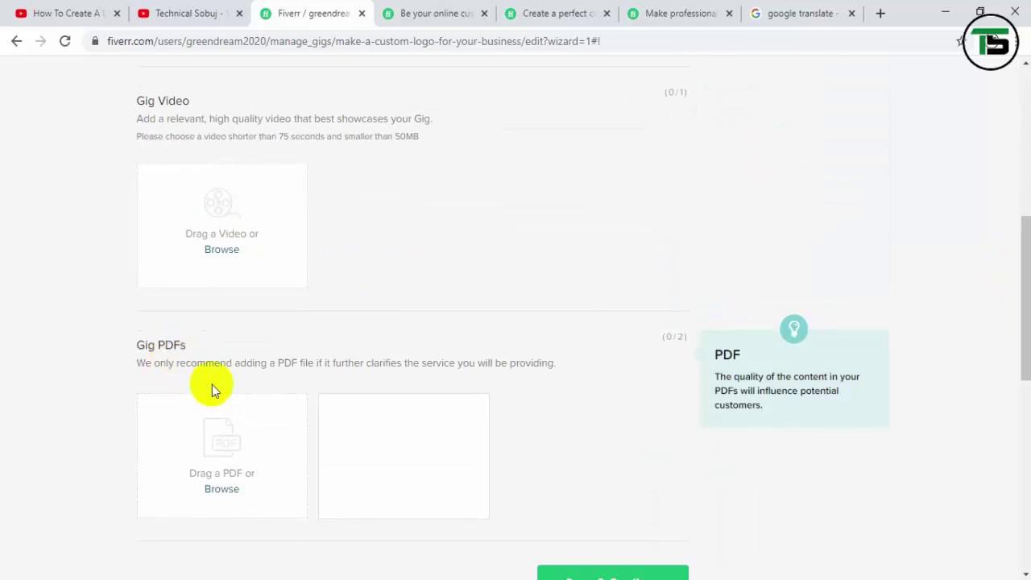
left_click_drag(1024, 259, 1021, 120)
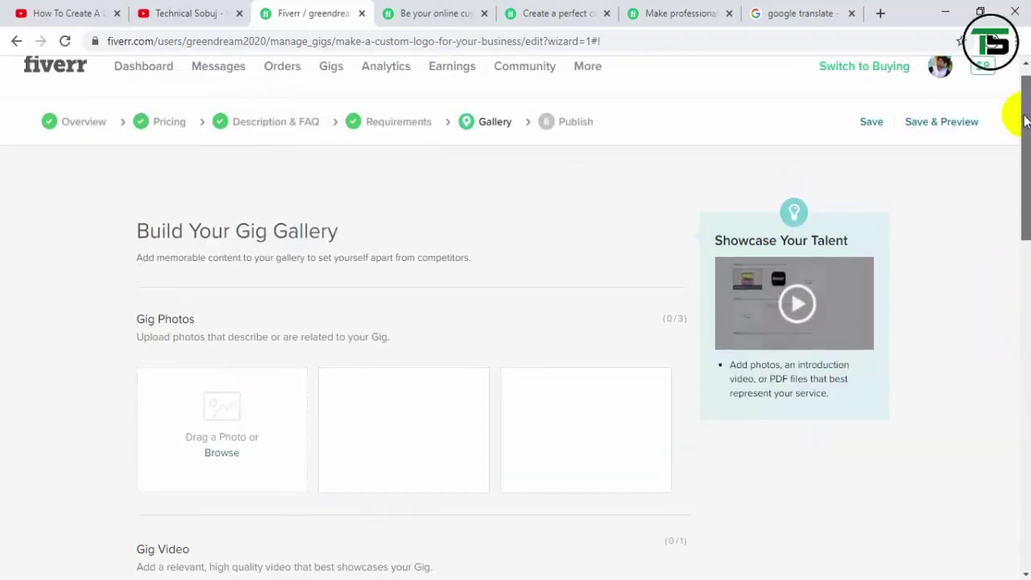
left_click(222, 452)
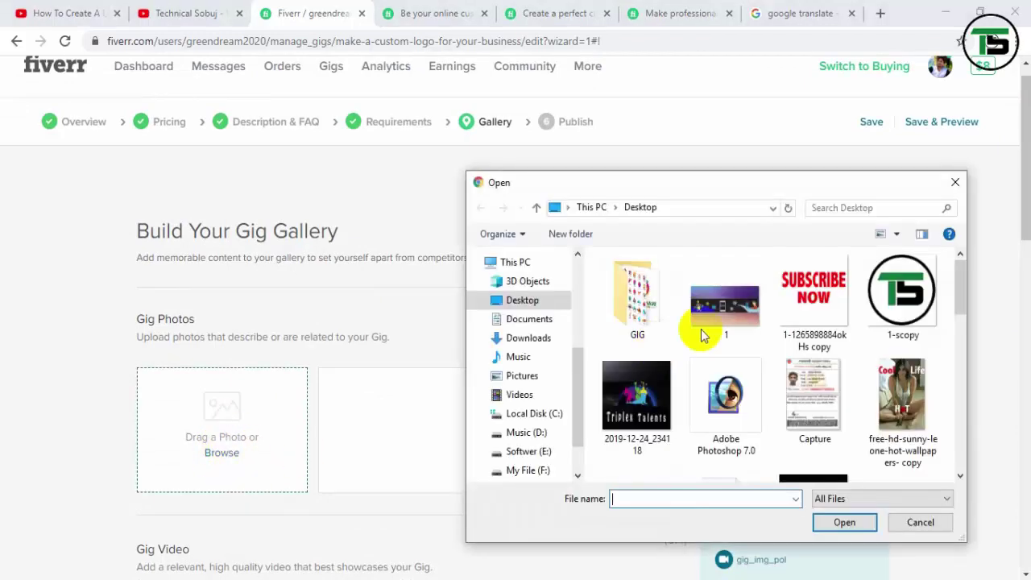
double_click(652, 299)
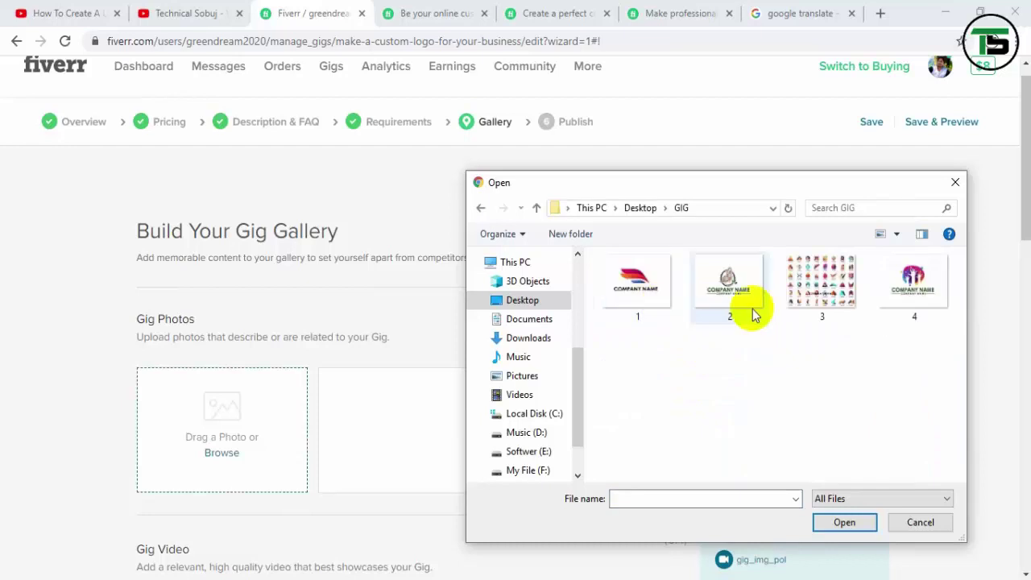
Preview the logo images in the GIG folder at full size, starting from image 1, and close the viewer.
left_click(911, 282)
right_click(836, 295)
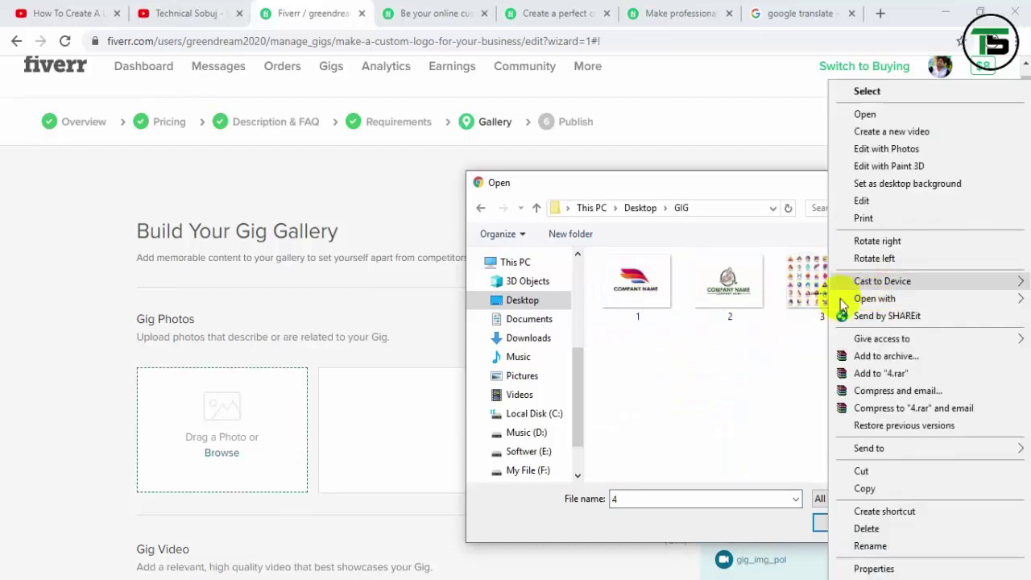
left_click(680, 360)
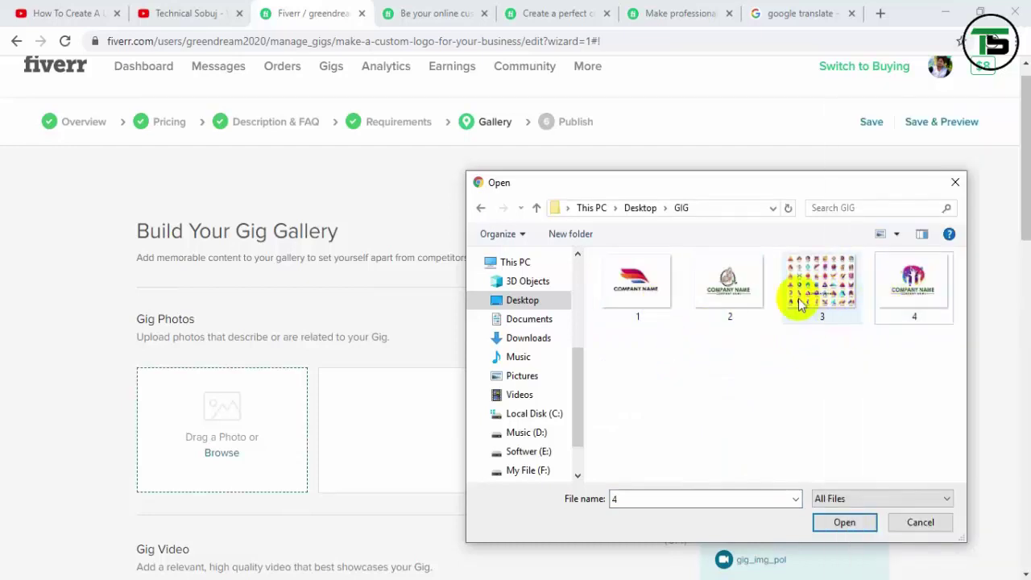
right_click(644, 294)
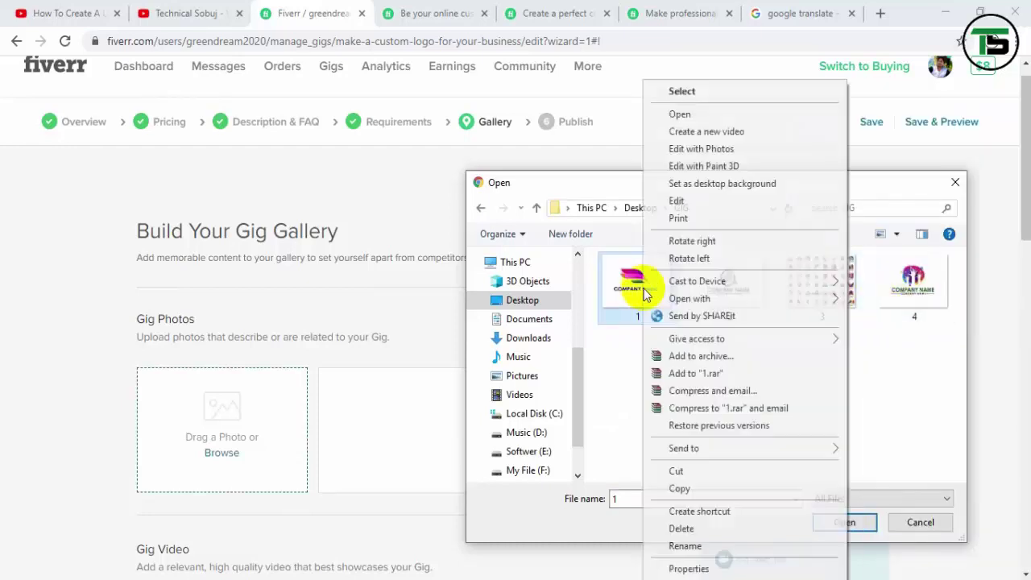
left_click(718, 107)
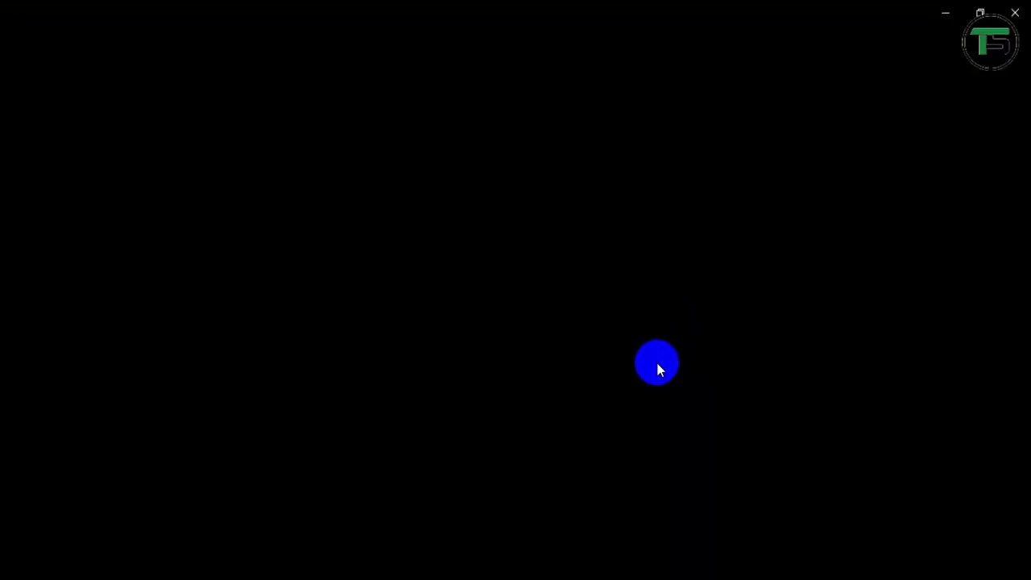
key("Right")
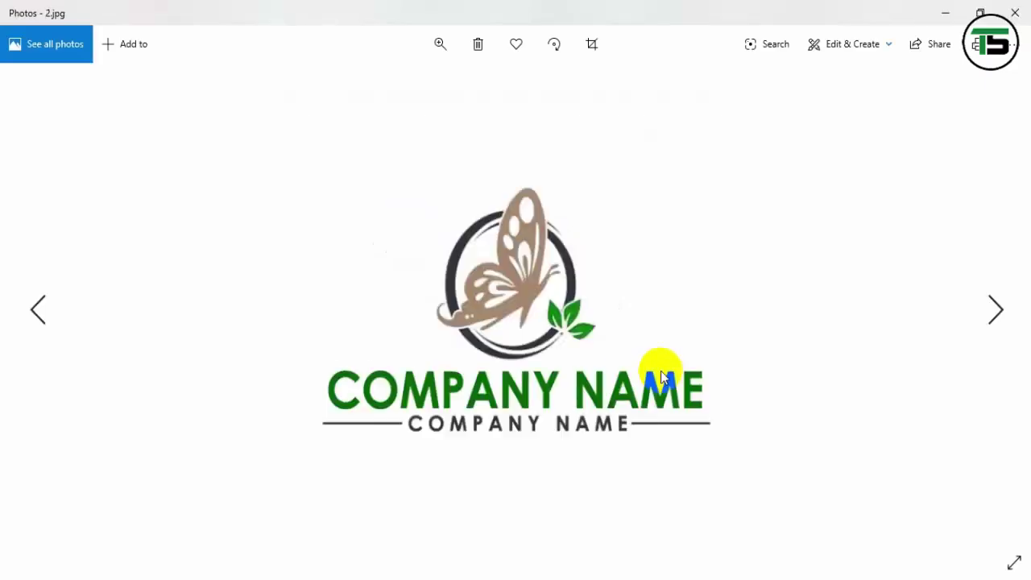
key("Right")
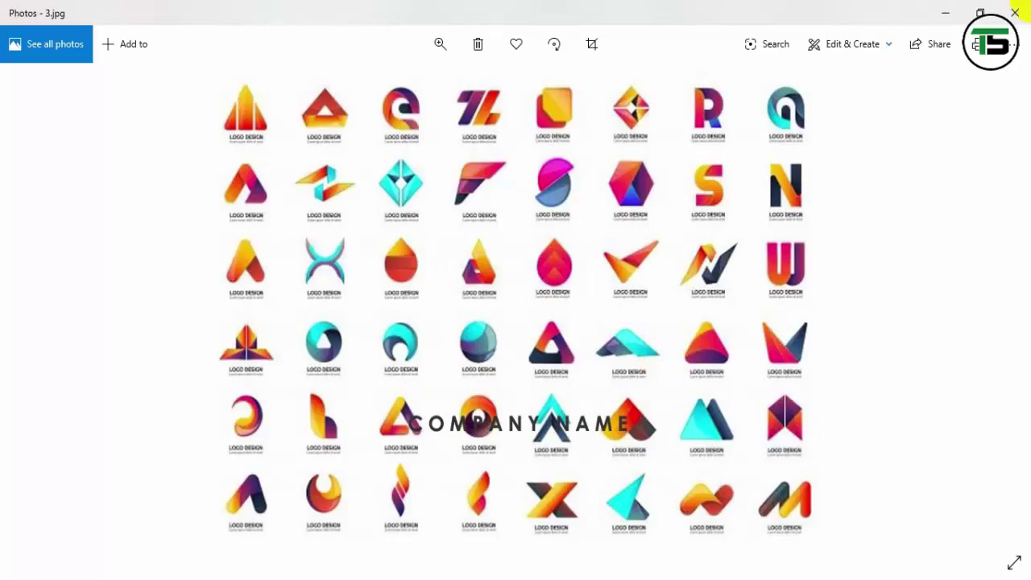
left_click(1019, 14)
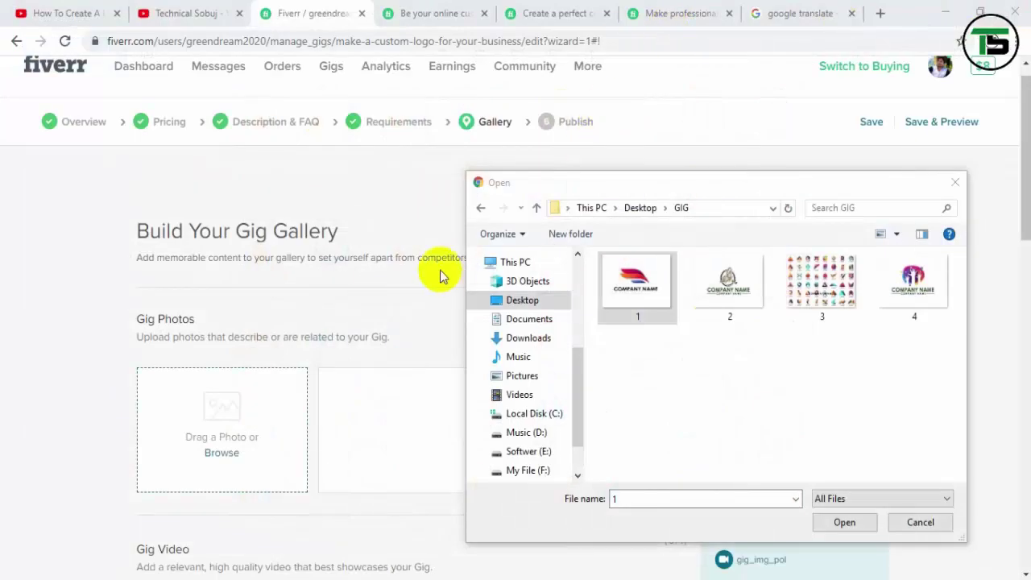
Upload image 1 from the GIG folder as the first gig photo.
left_click(819, 286)
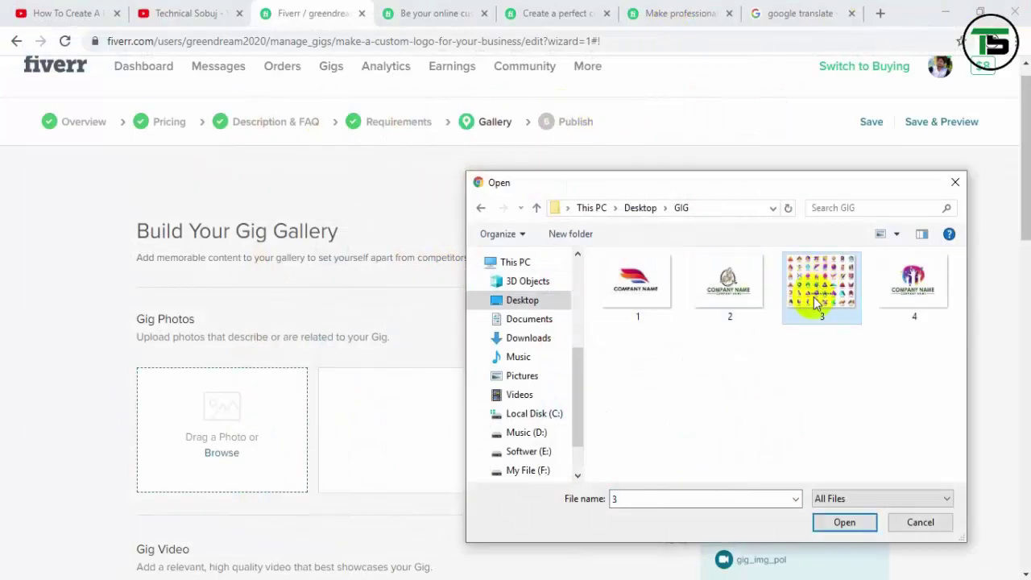
left_click(656, 289)
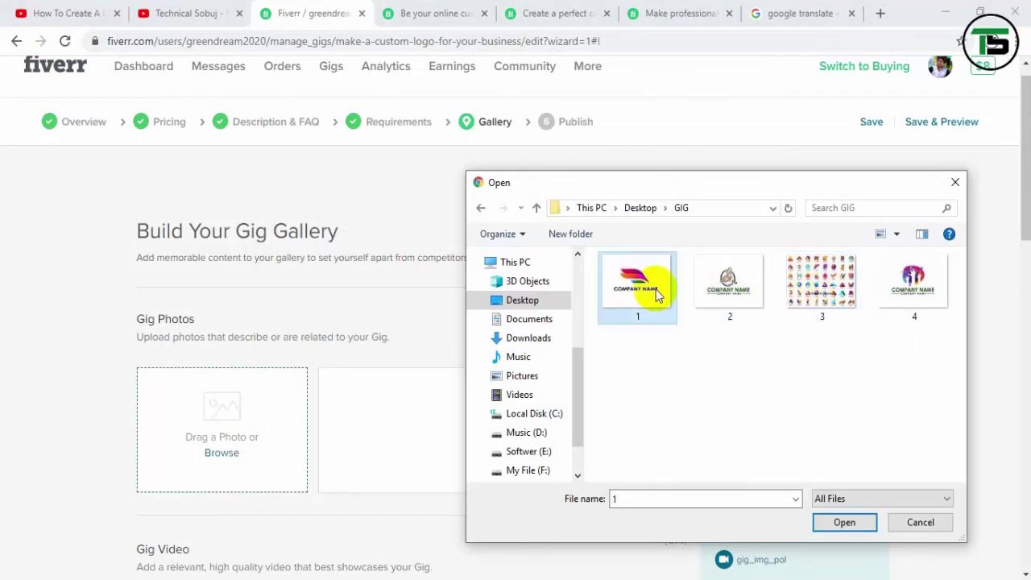
double_click(656, 289)
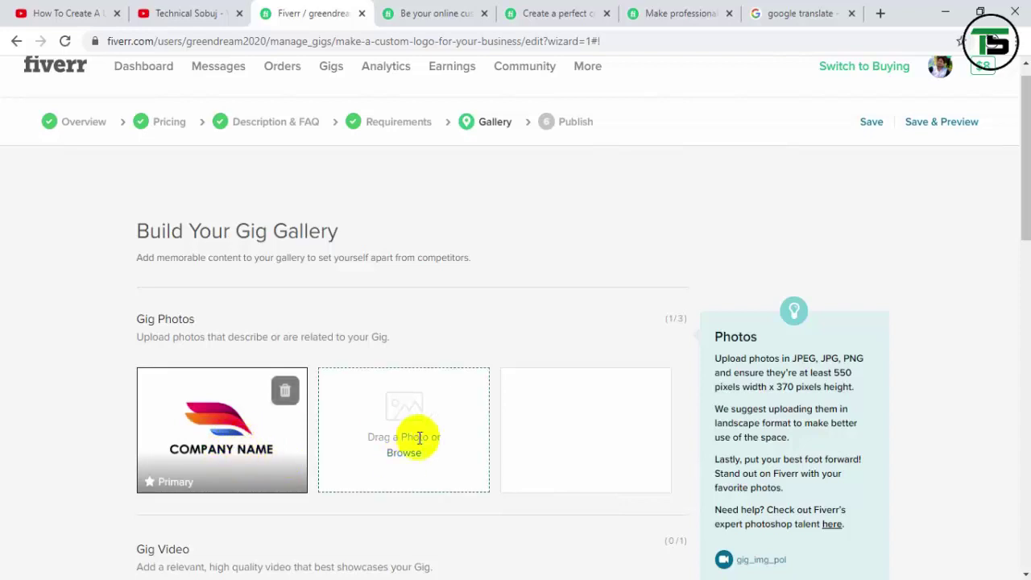
Upload image 4 as the second gig photo and image 2 as the third from the GIG folder.
left_click(404, 457)
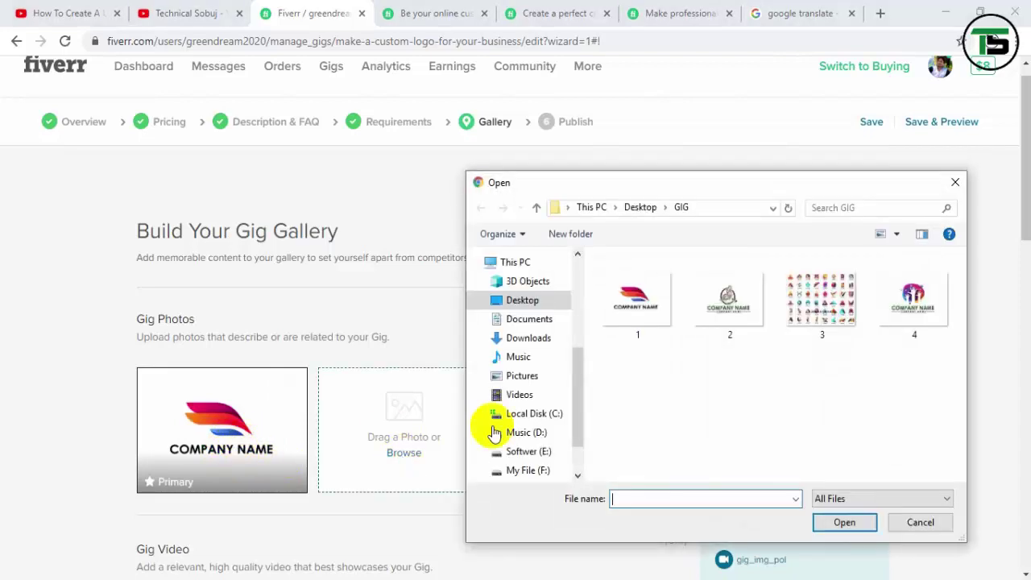
left_click(730, 310)
left_click(913, 314)
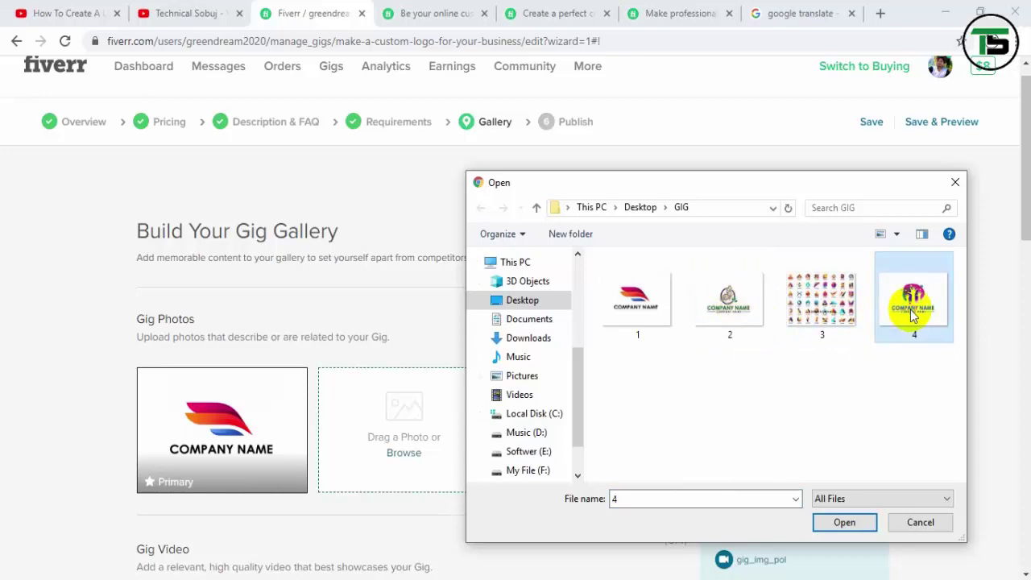
left_click(749, 314)
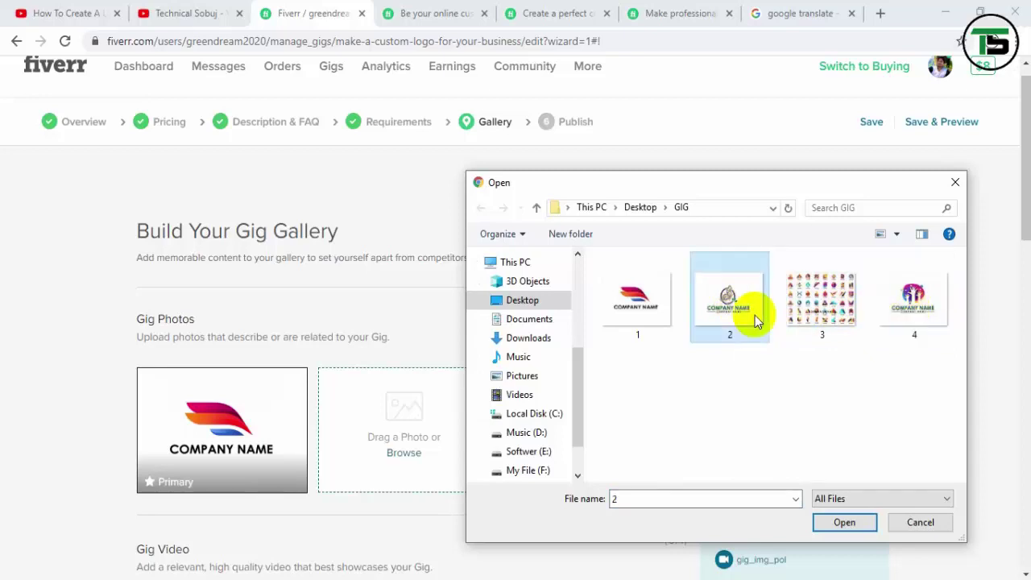
double_click(908, 310)
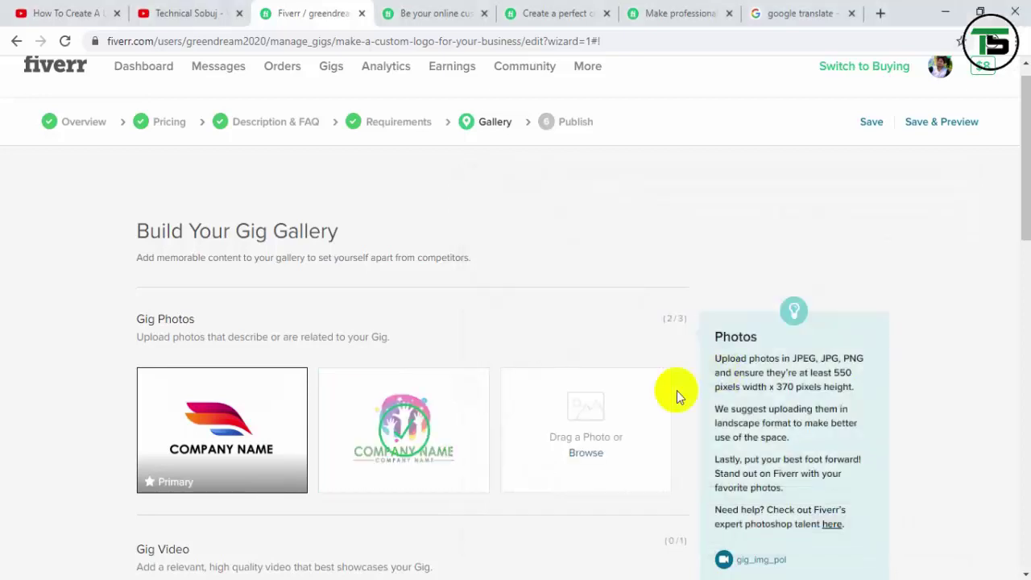
left_click(586, 455)
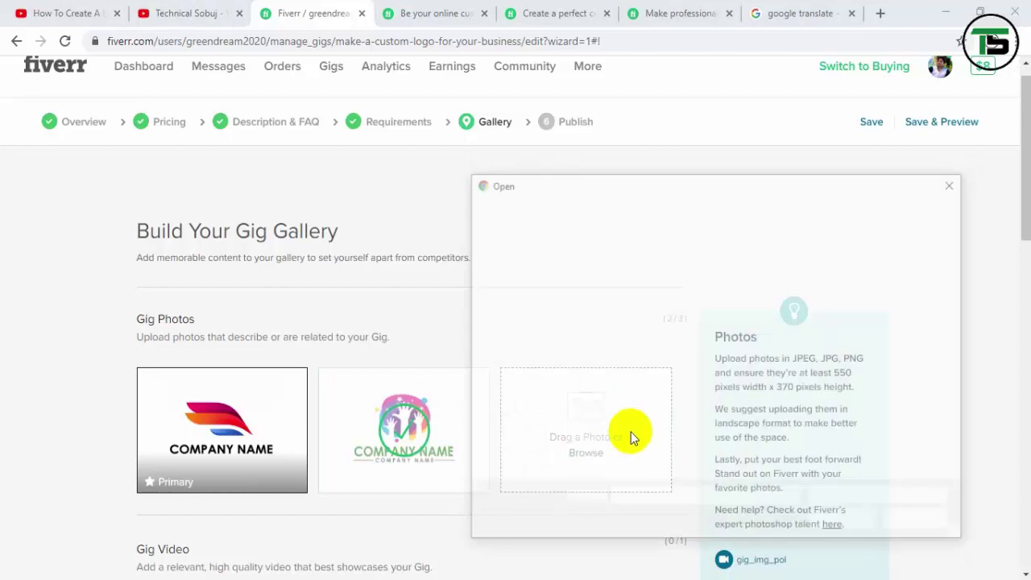
double_click(709, 318)
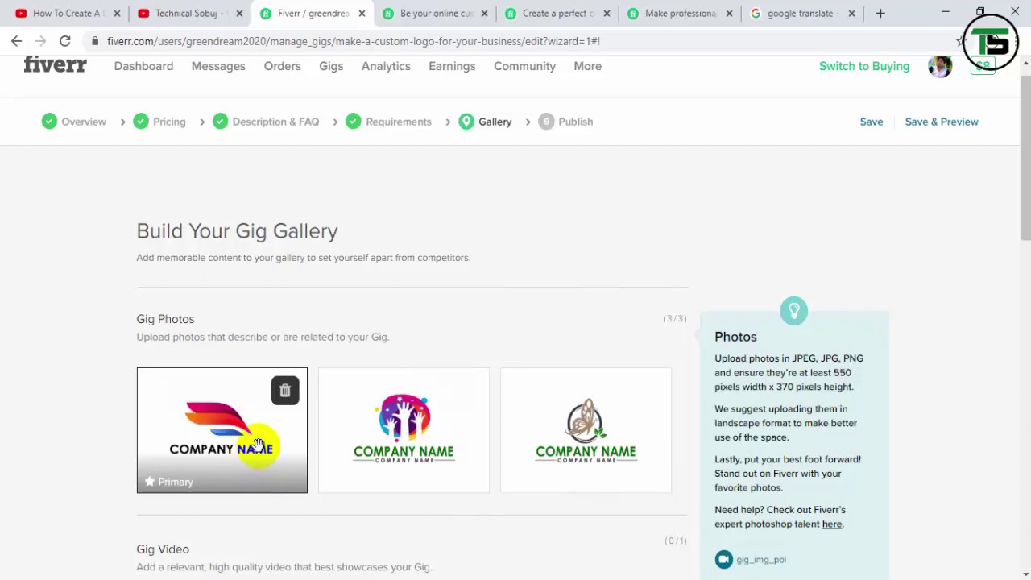
left_click_drag(1021, 242, 456, 440)
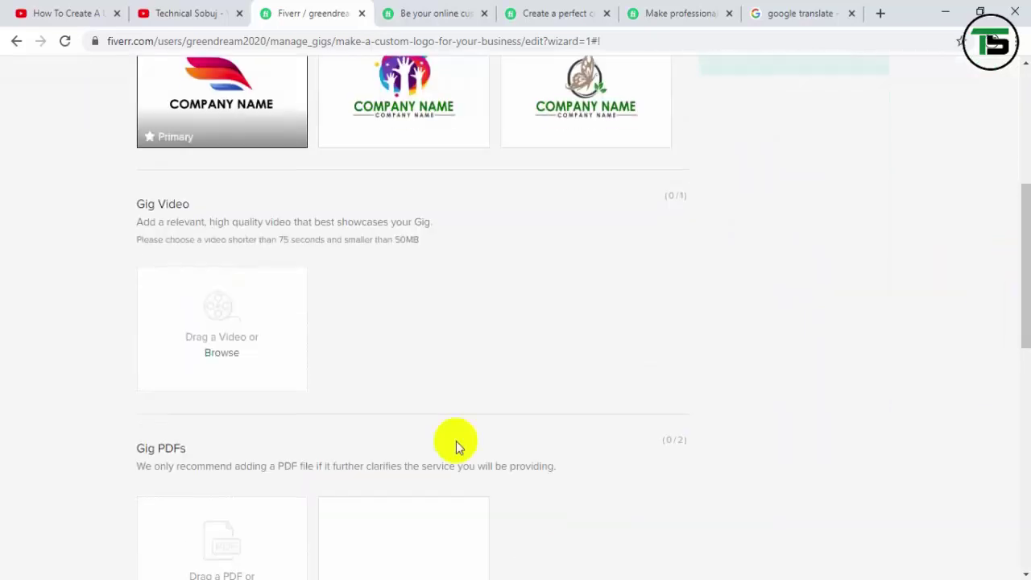
left_click(224, 355)
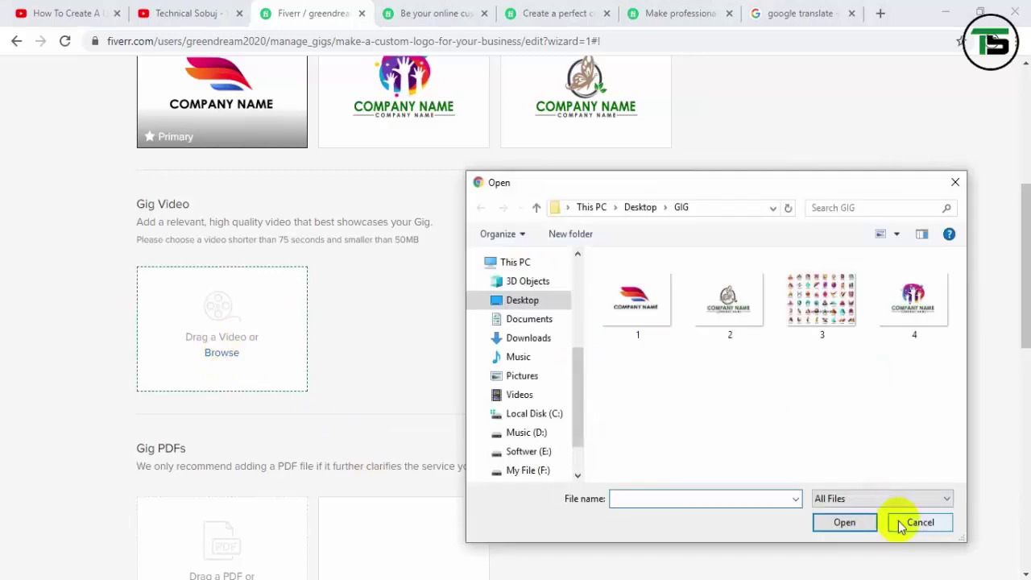
key("Escape")
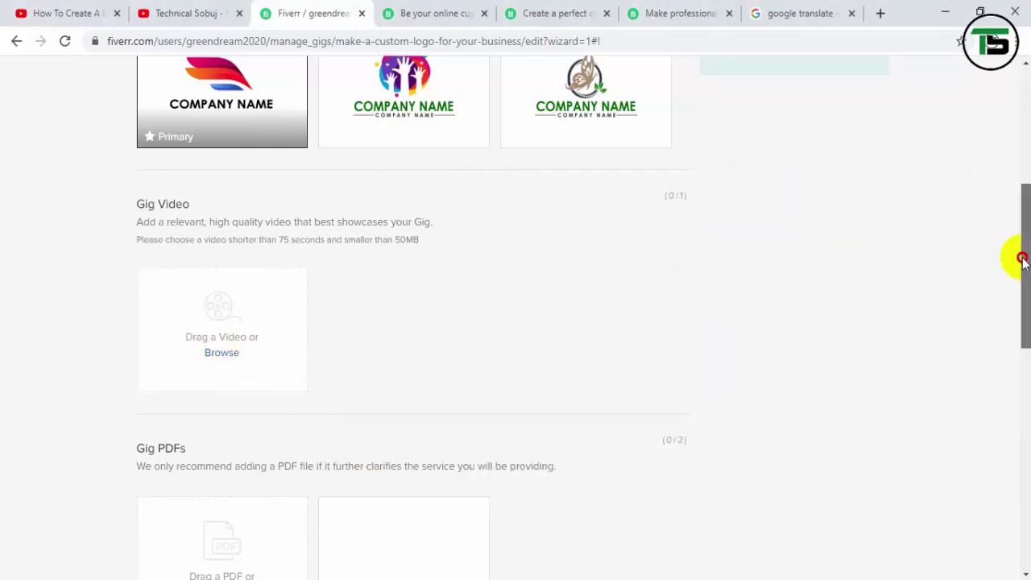
Save the gig gallery and continue to the Publish stage.
left_click_drag(1020, 258, 1001, 311)
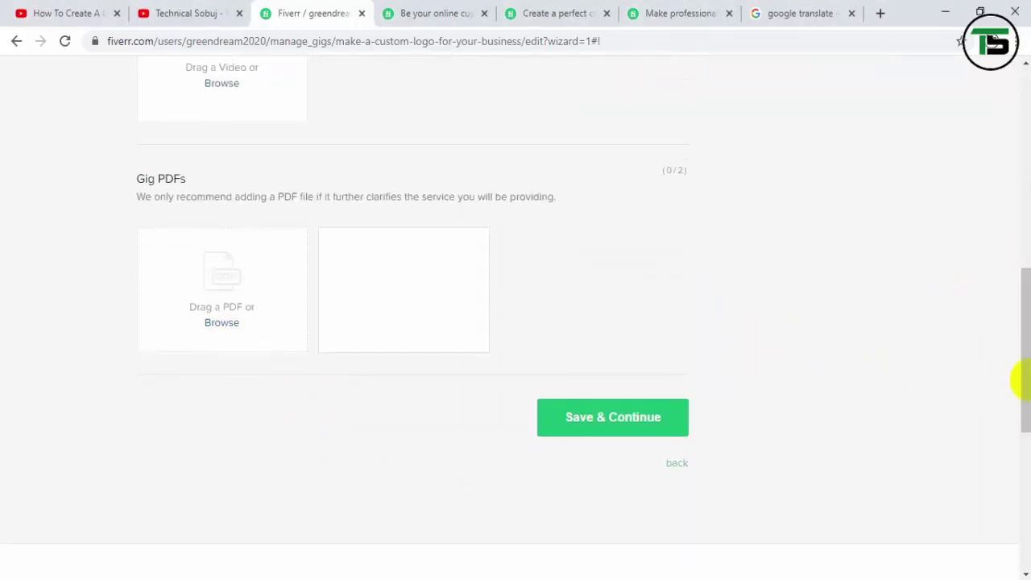
left_click_drag(1025, 382, 1014, 350)
scroll(727, 451, "down", 1)
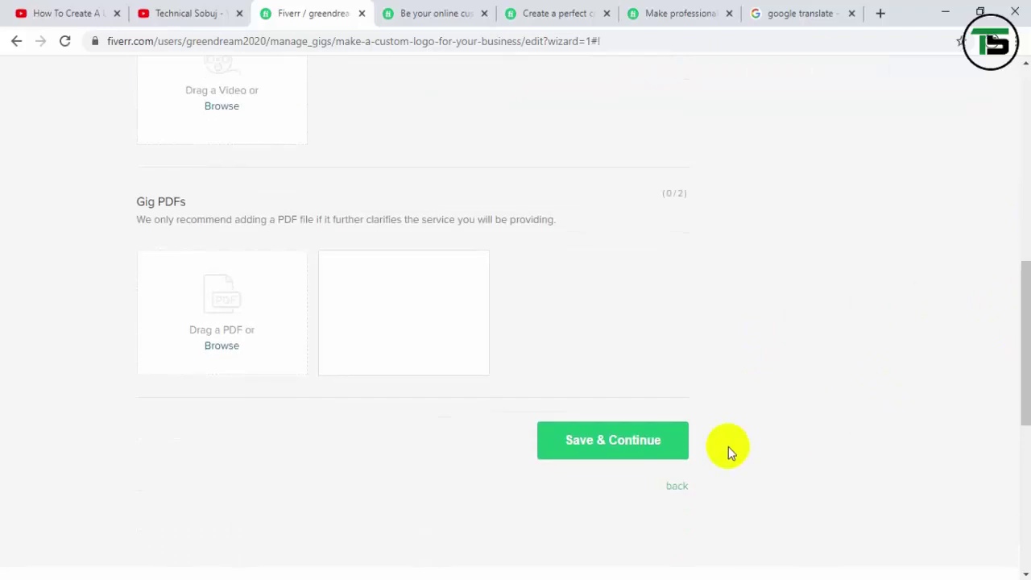
left_click(615, 443)
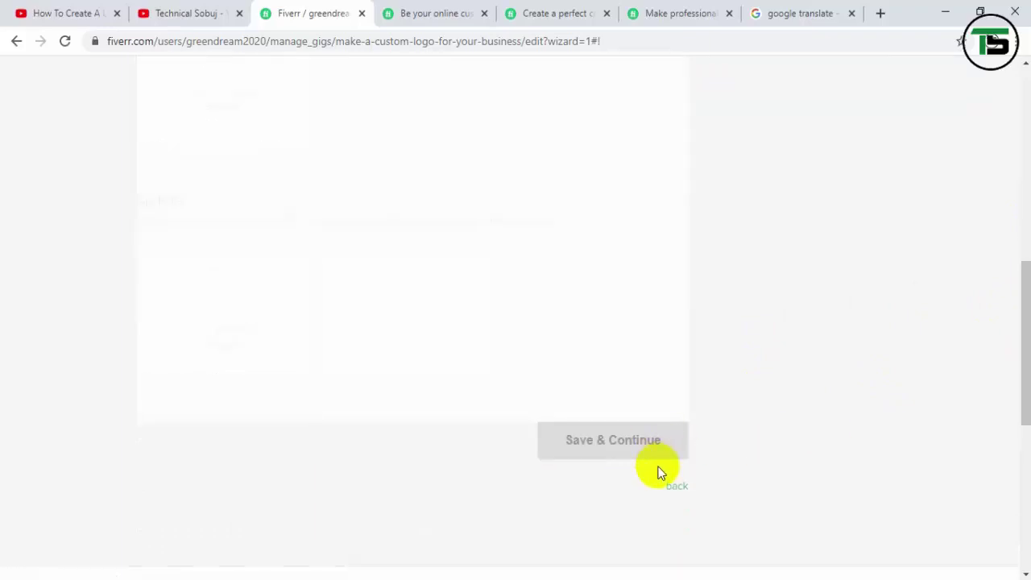